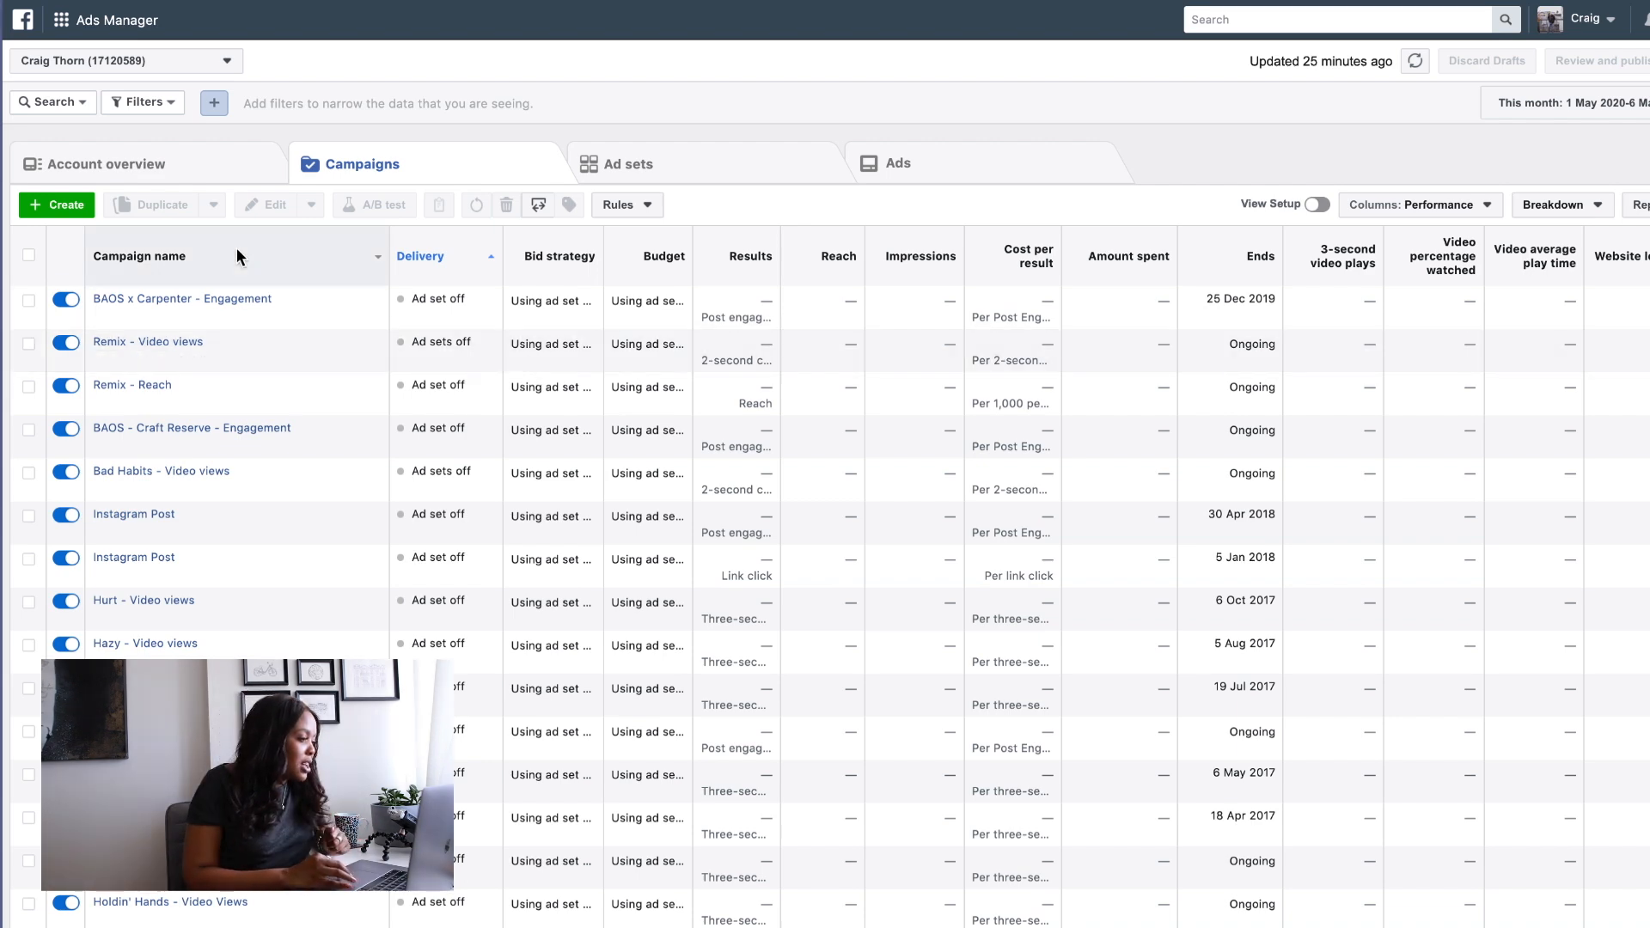
- Start a new ad campaign with guided creation and choose Engagement as its marketing objective
left_click(79, 207)
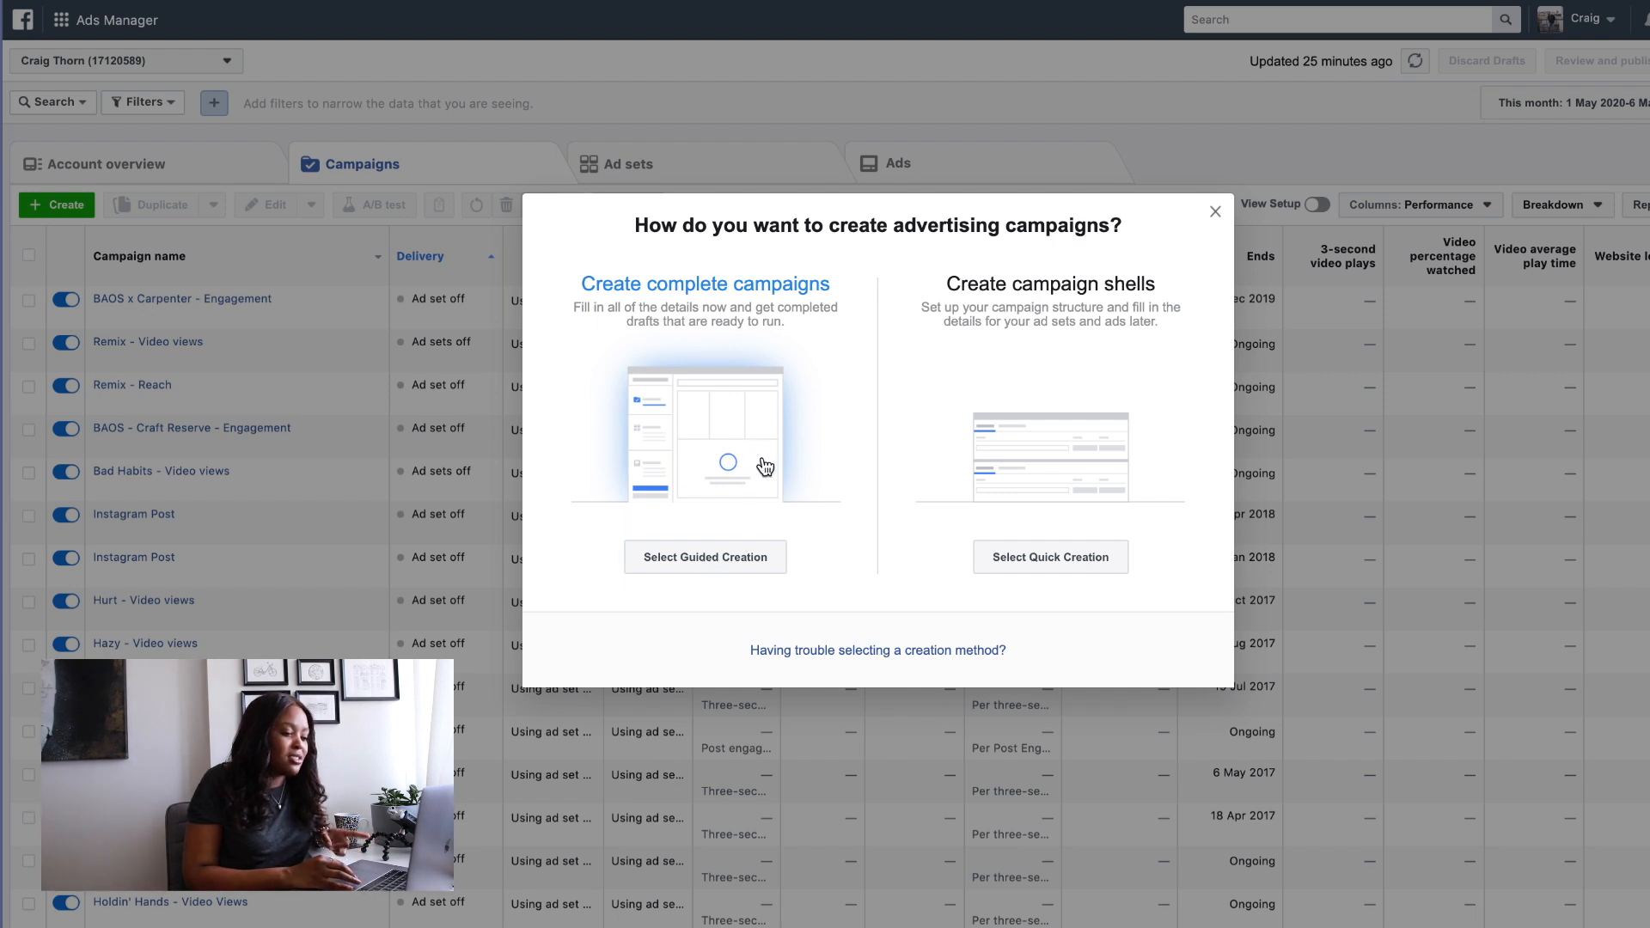
left_click(744, 558)
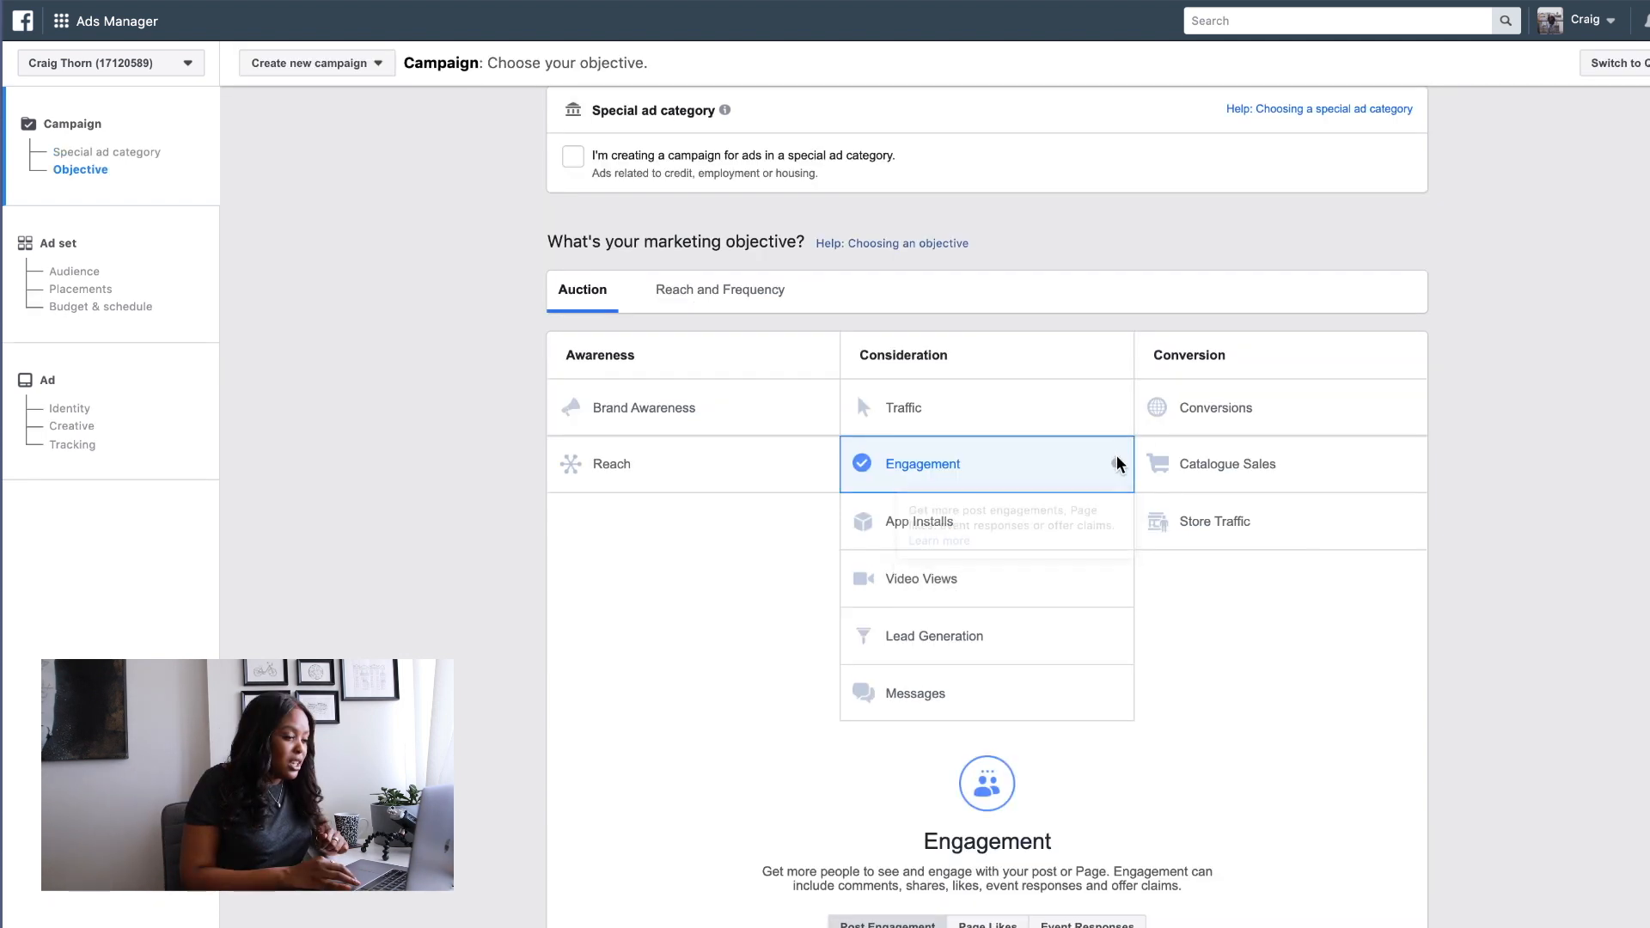
mouse_move(1117, 465)
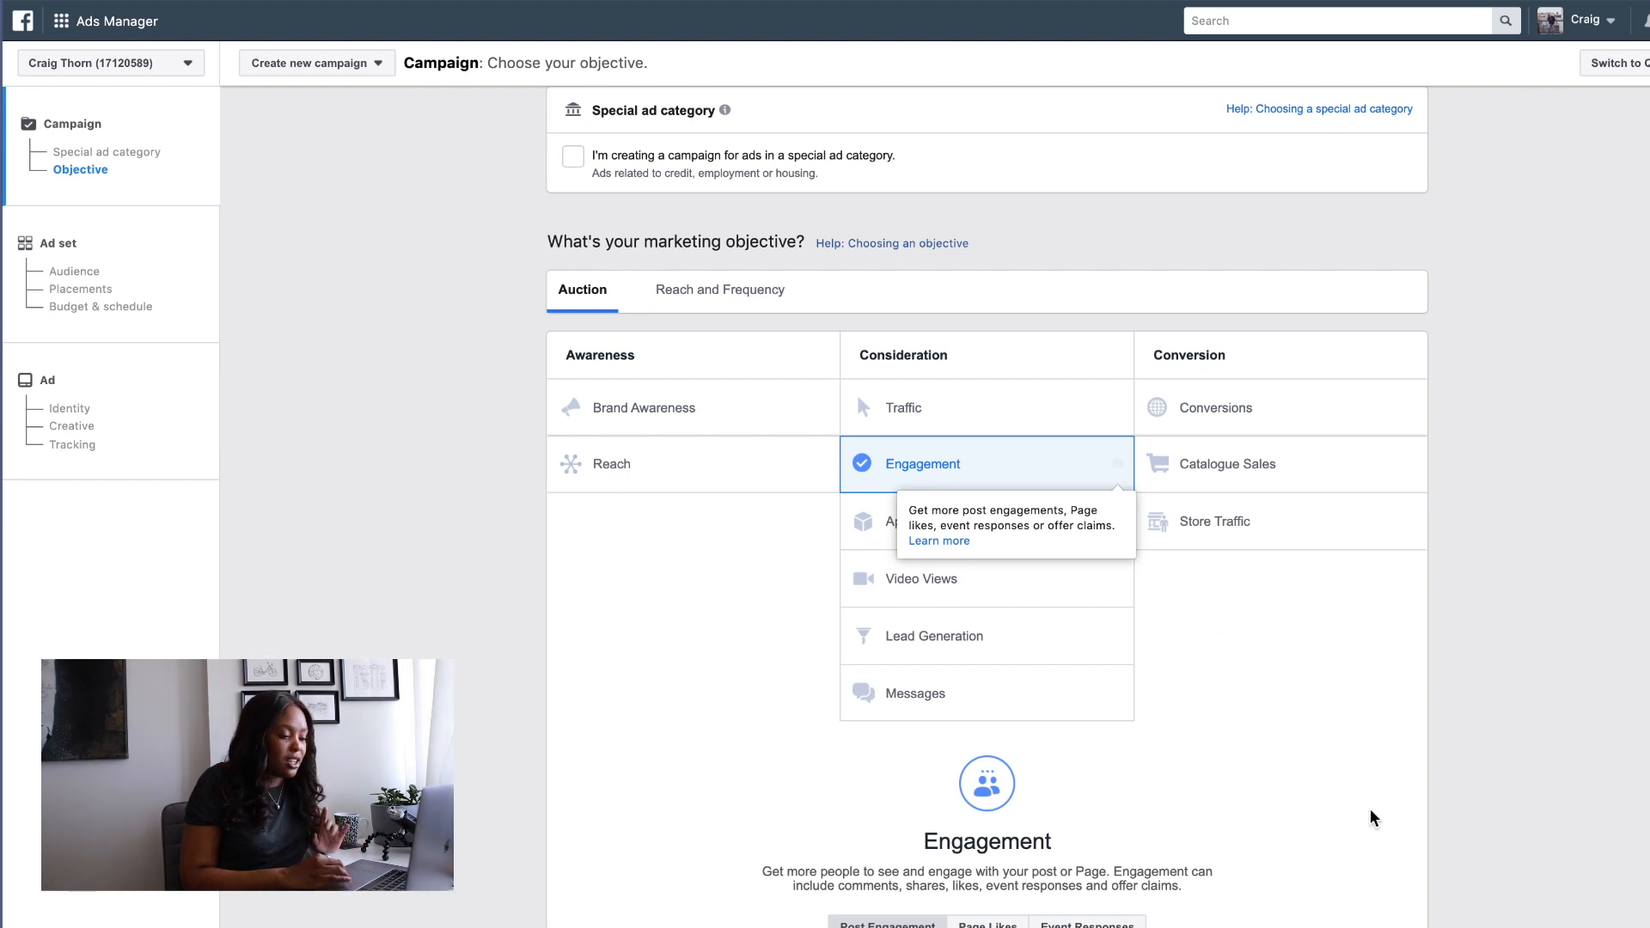
- Add "YouTube Training - Insta -" in front of the existing campaign name and continue to the ad set
scroll(1391, 791, "down", 3)
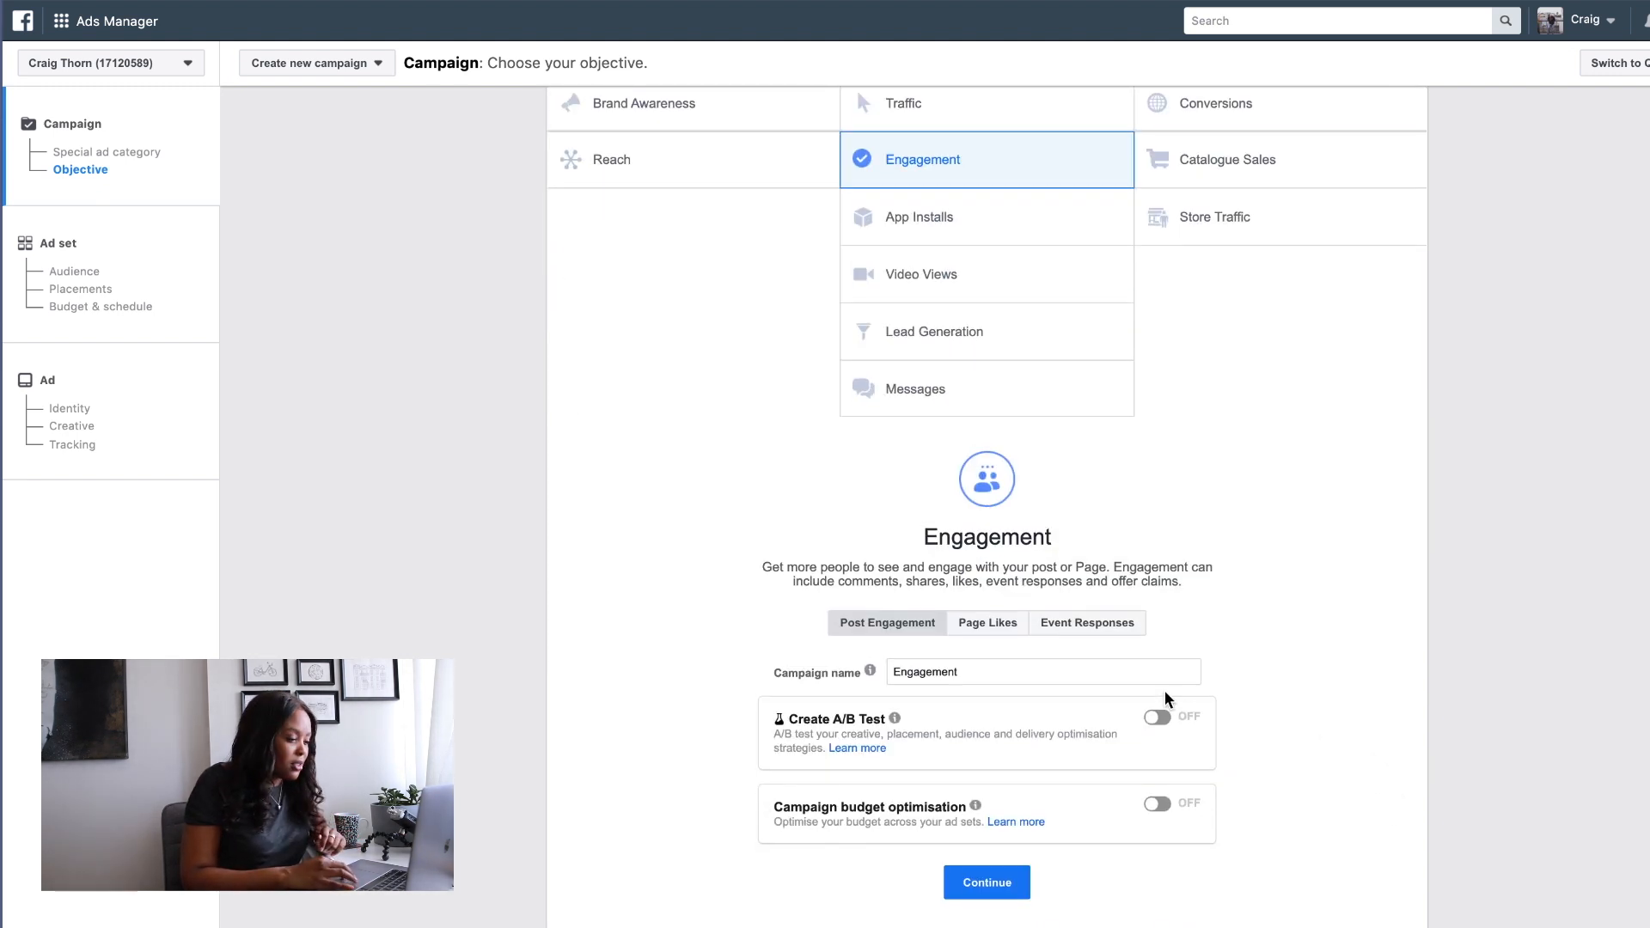
left_click(895, 671)
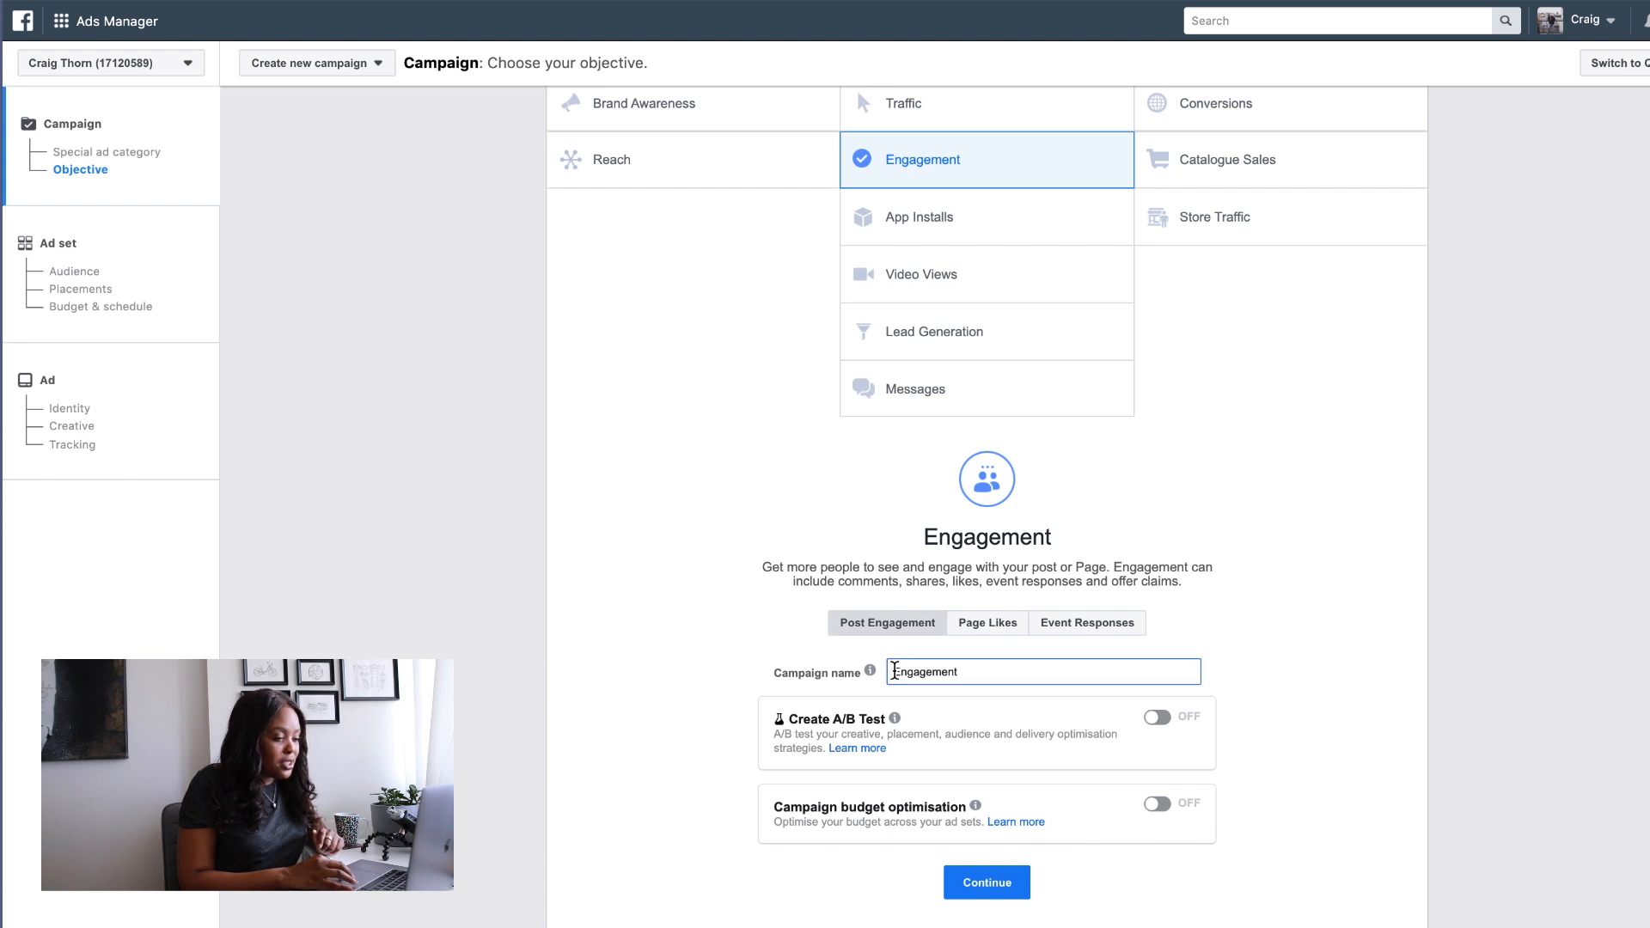
type("YouTube Training - Insta -")
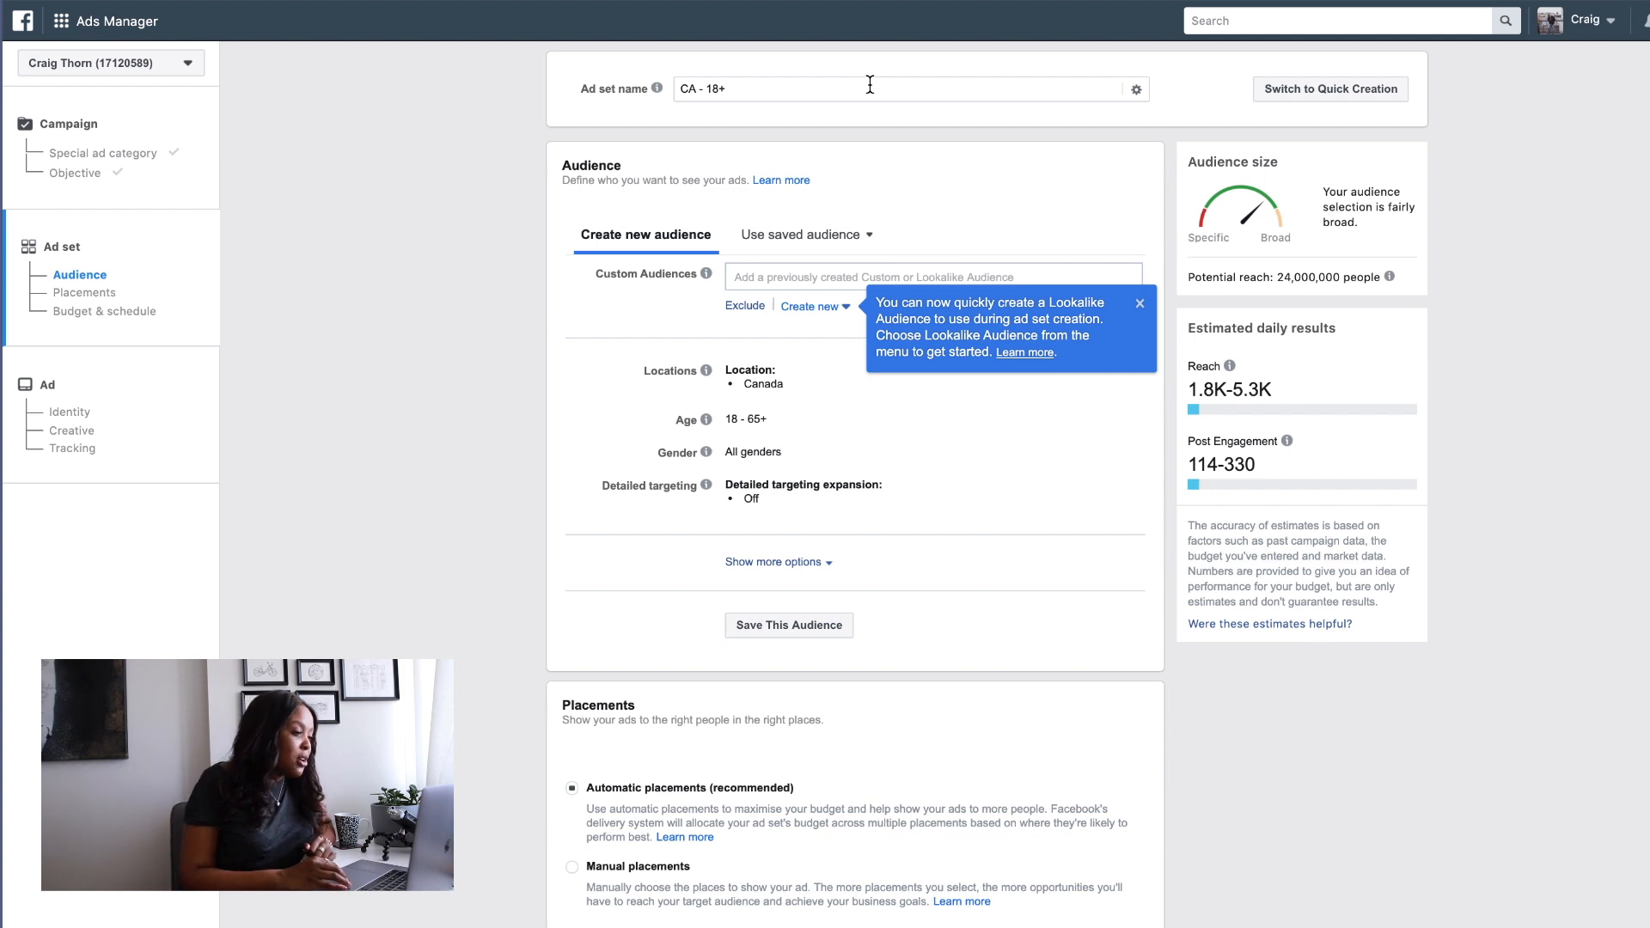
- Rename the ad set as "Newly Engaged Women - 19+"
left_click(850, 86)
triple_click(850, 86)
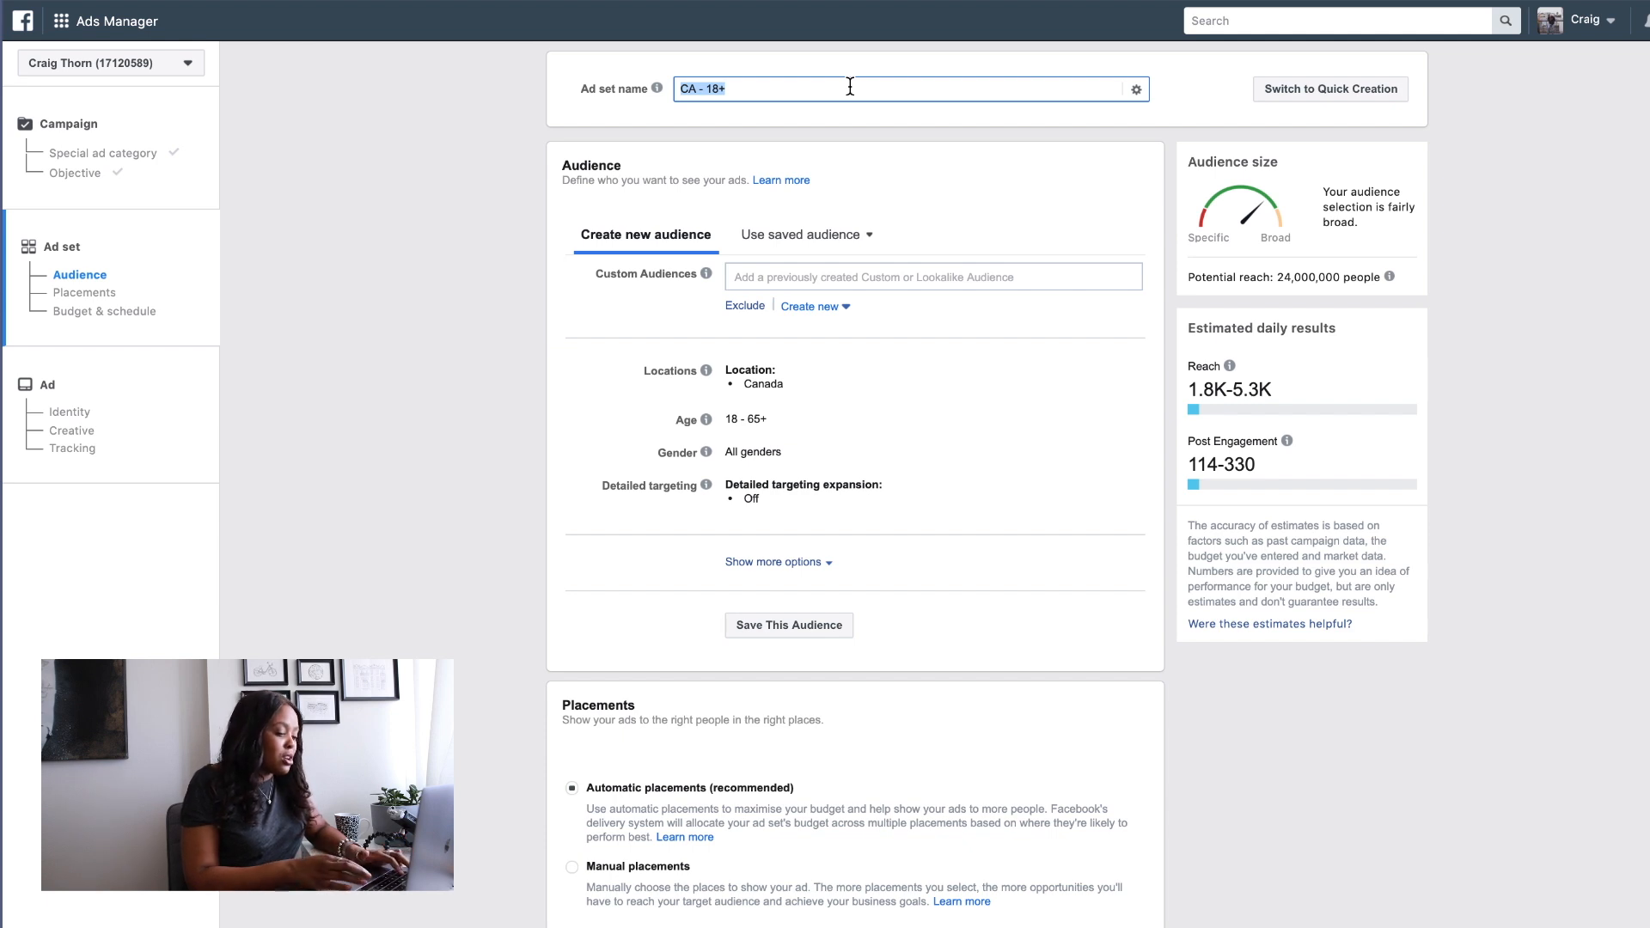
type("Newly Engaged Women - 19+")
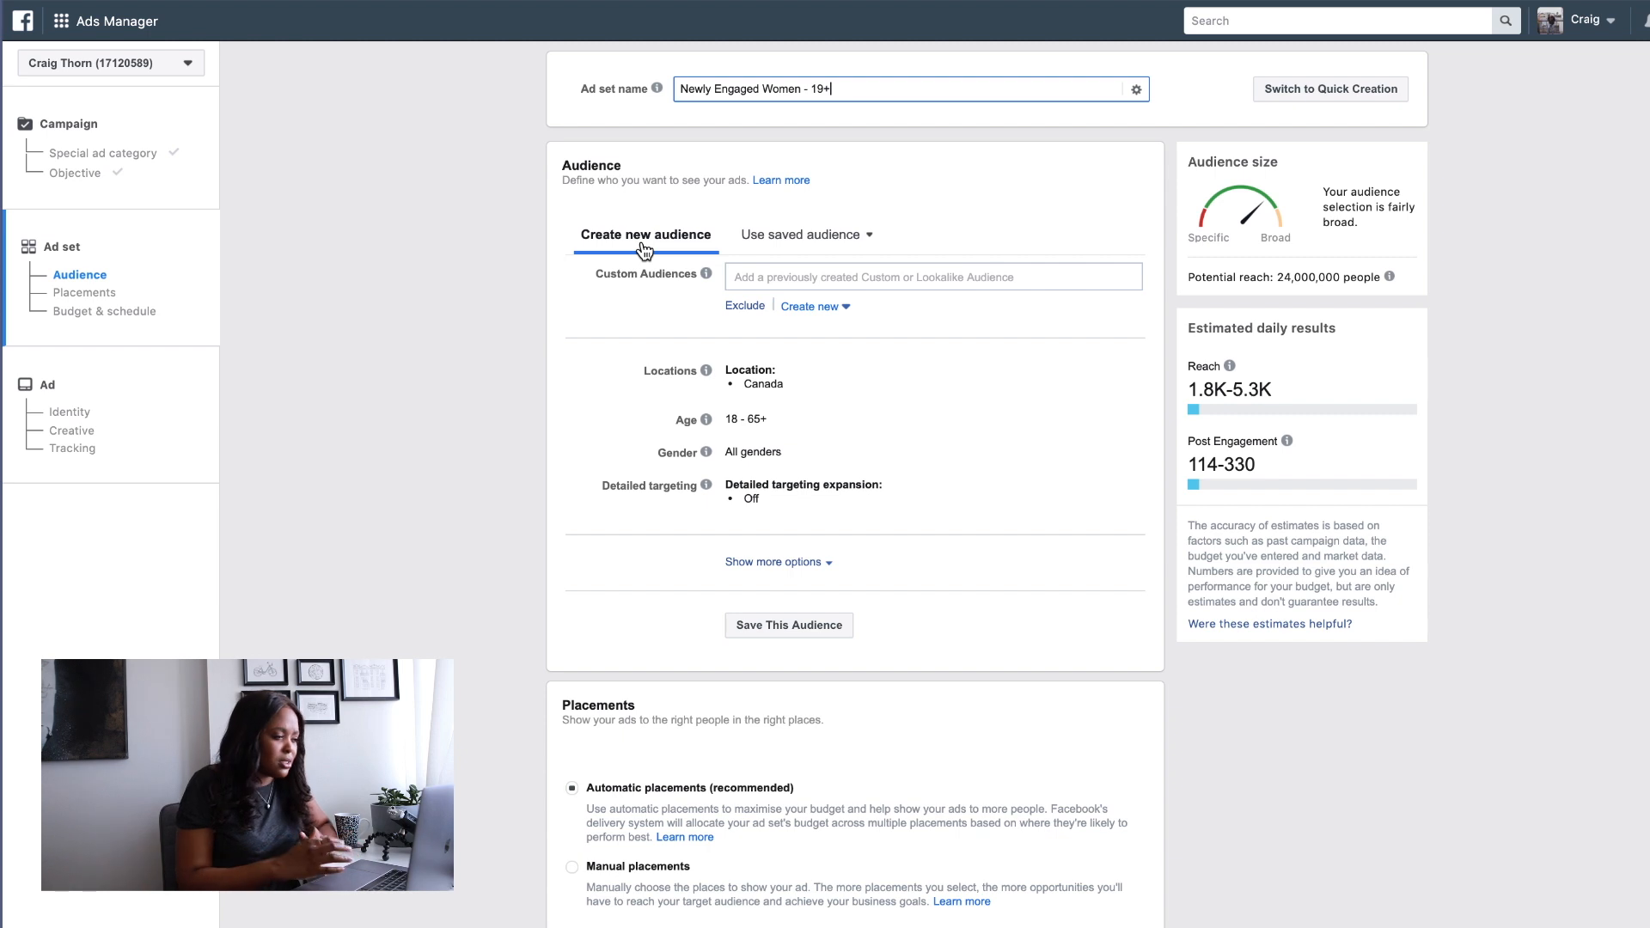
- Open the audience locations for editing and target the city of Toronto, Ontario, Canada
left_click(942, 378)
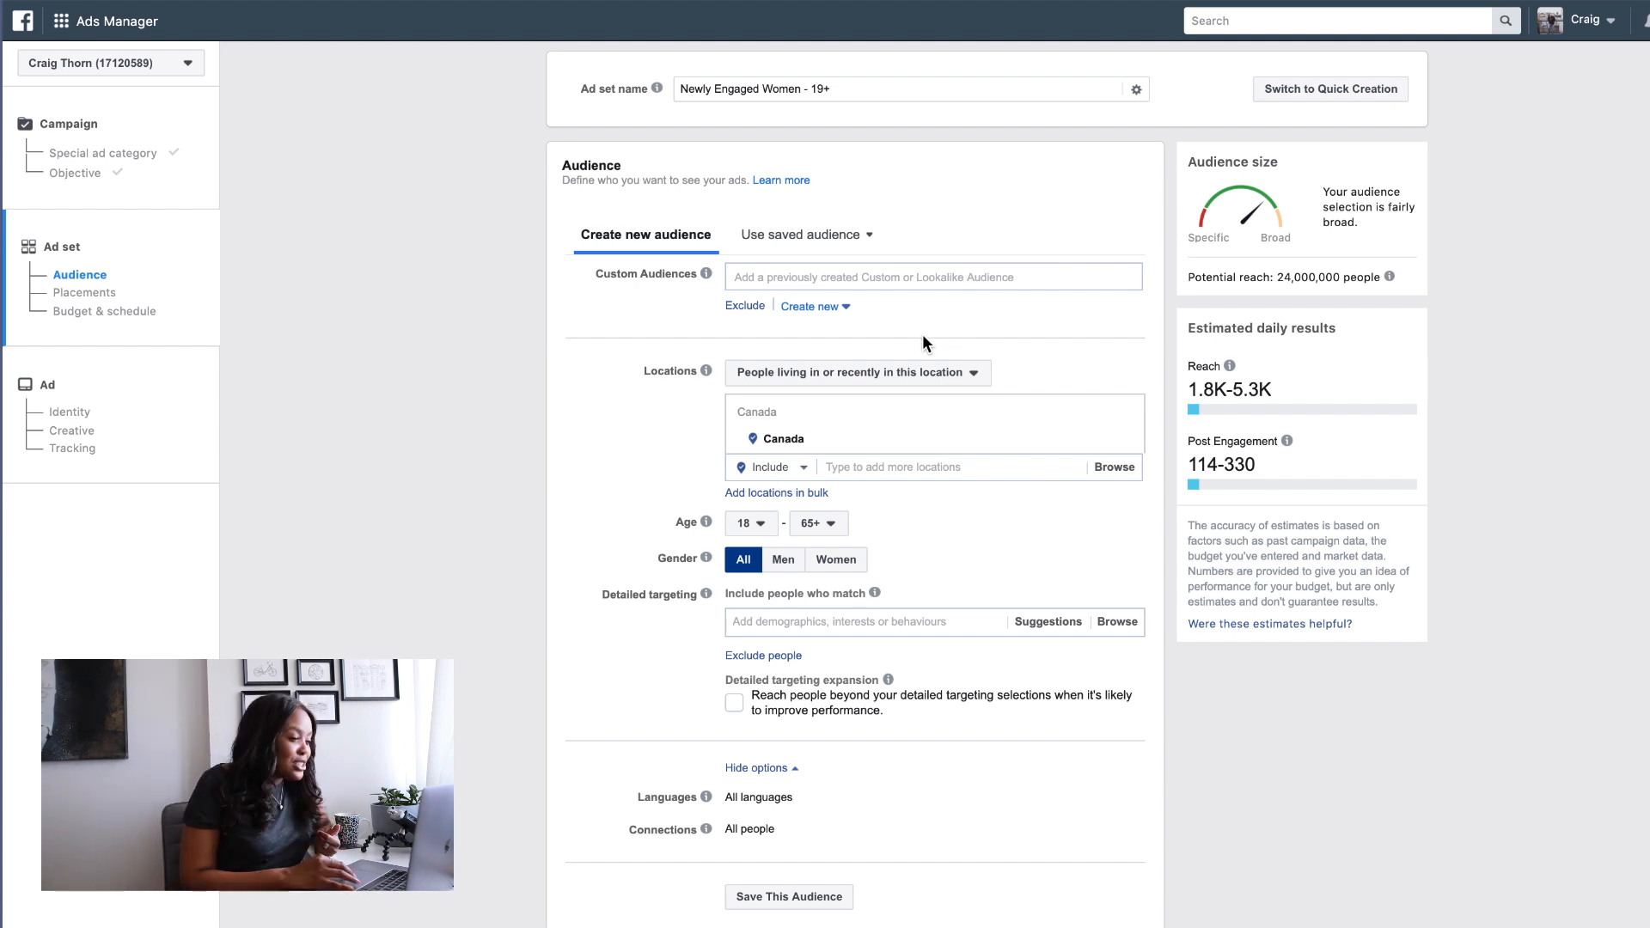
left_click(894, 467)
type("Toronto")
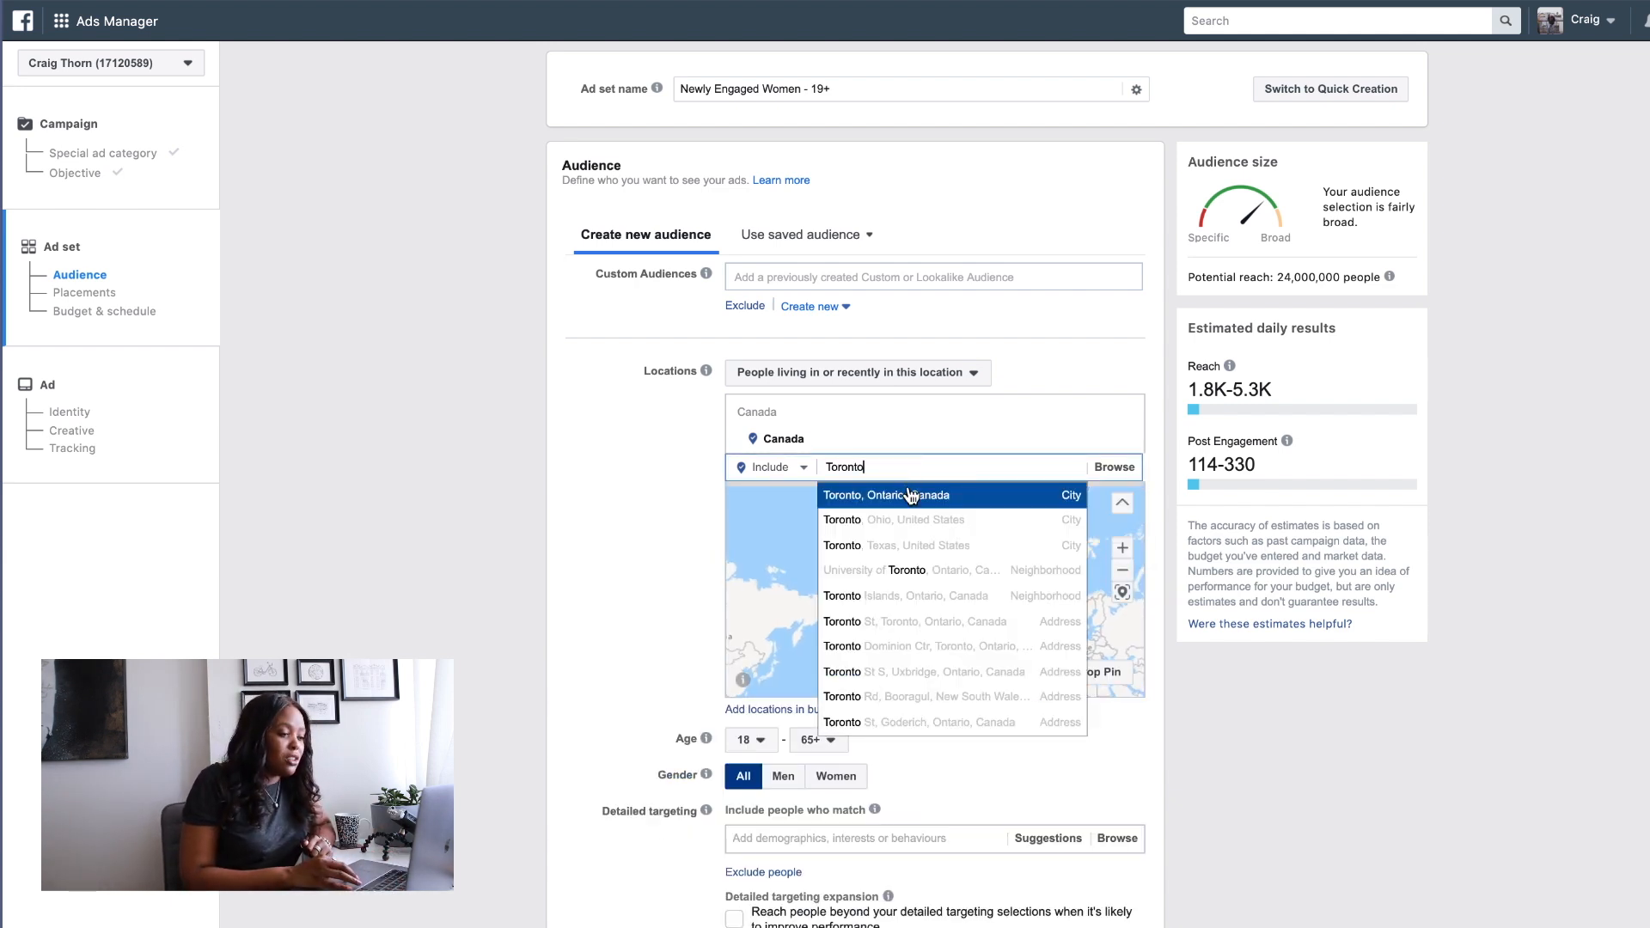
left_click(907, 495)
- Set the audience's minimum age to 21 and restrict the gender to Women
scroll(660, 532, "down", 1)
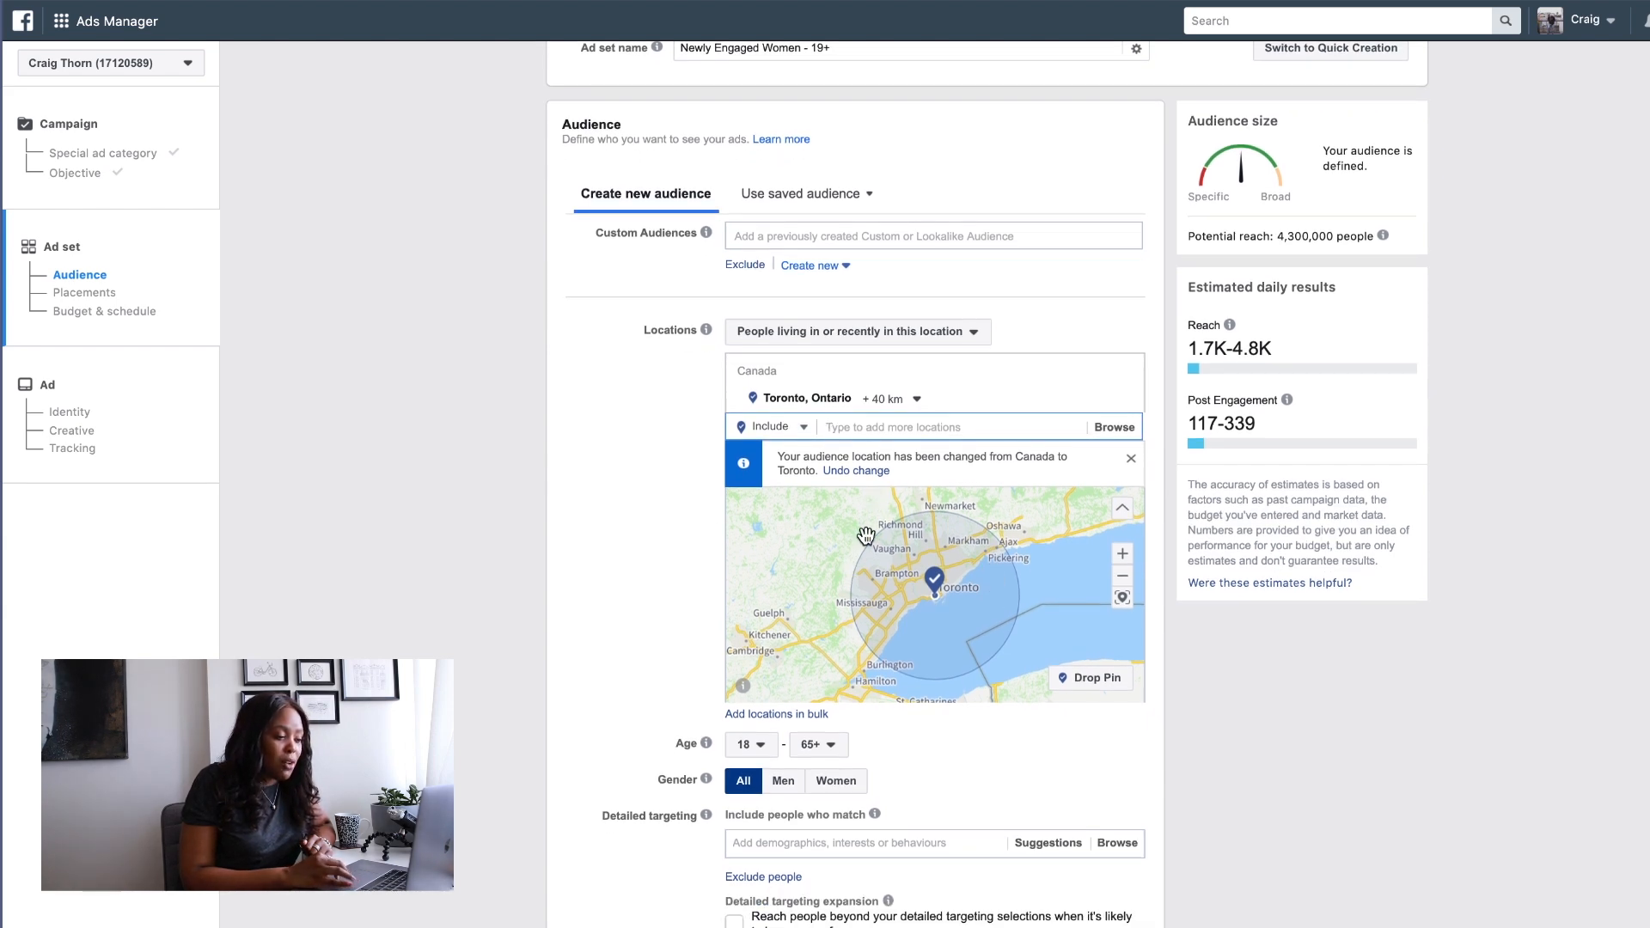
scroll(704, 687, "down", 3)
mouse_move(706, 653)
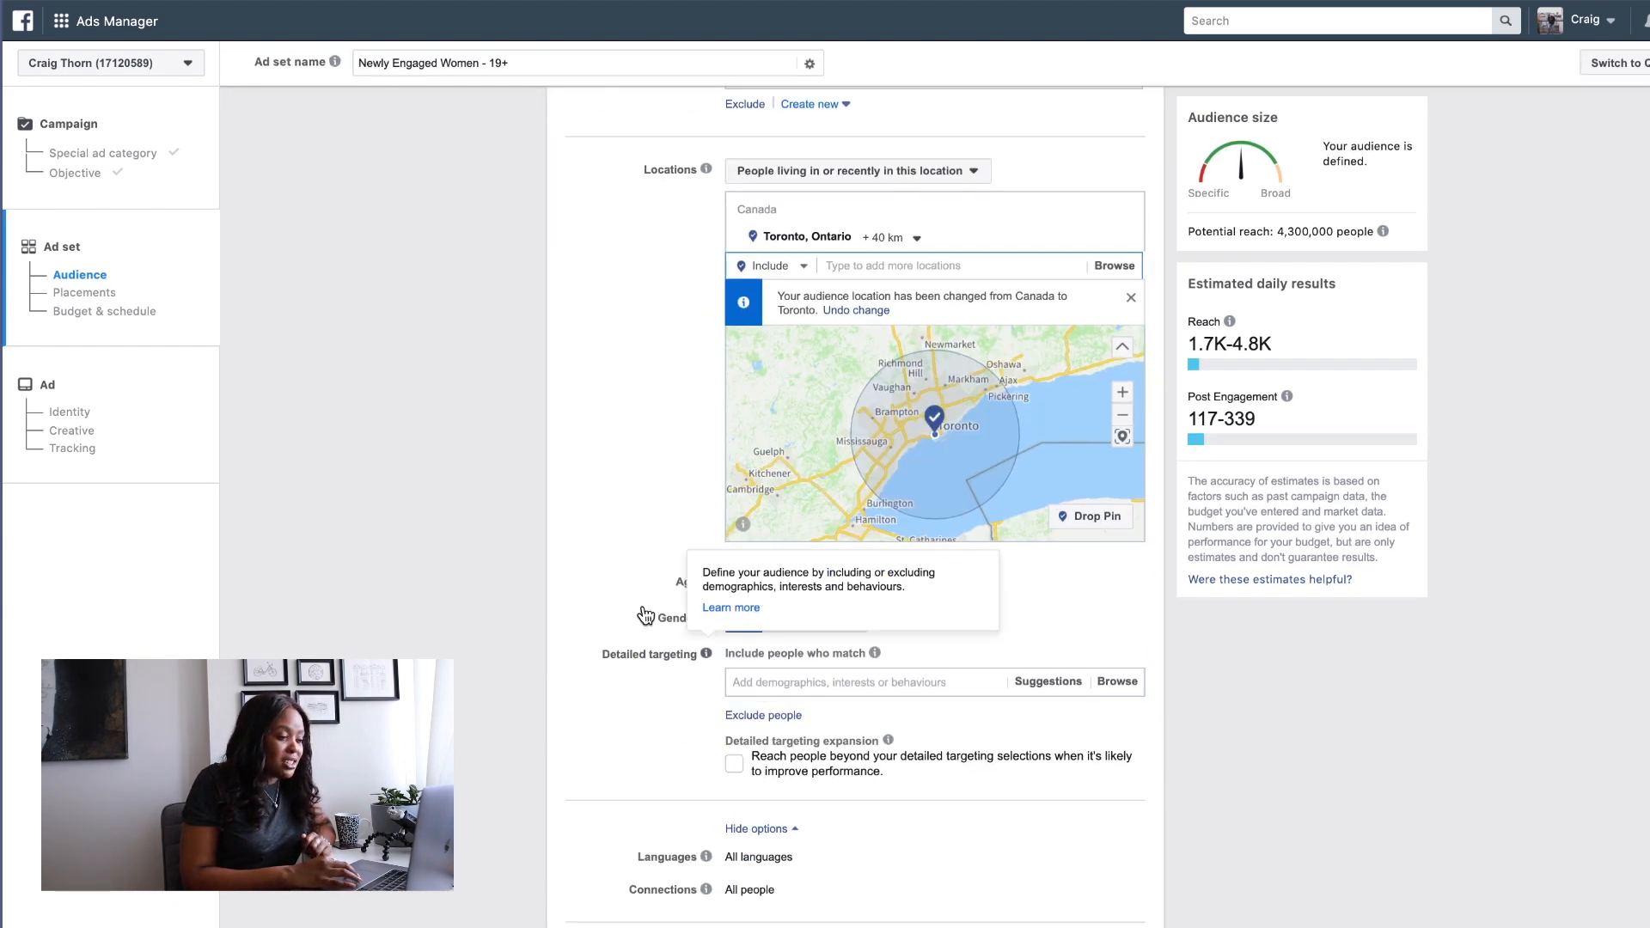
left_click(637, 597)
left_click(745, 585)
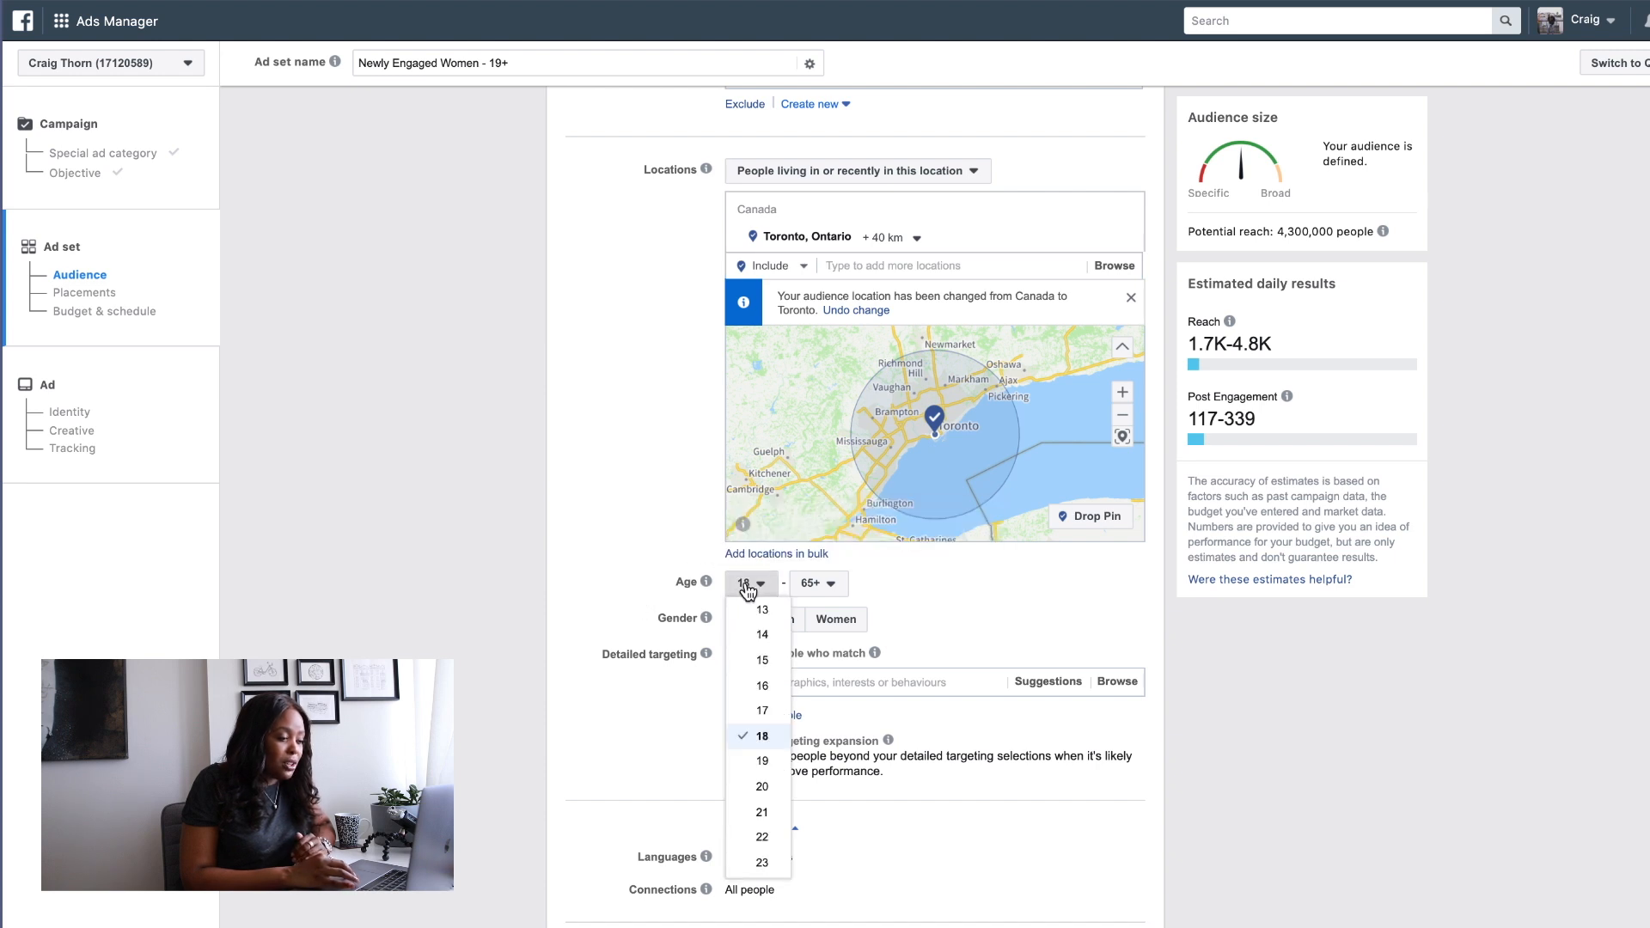
scroll(760, 687, "down", 2)
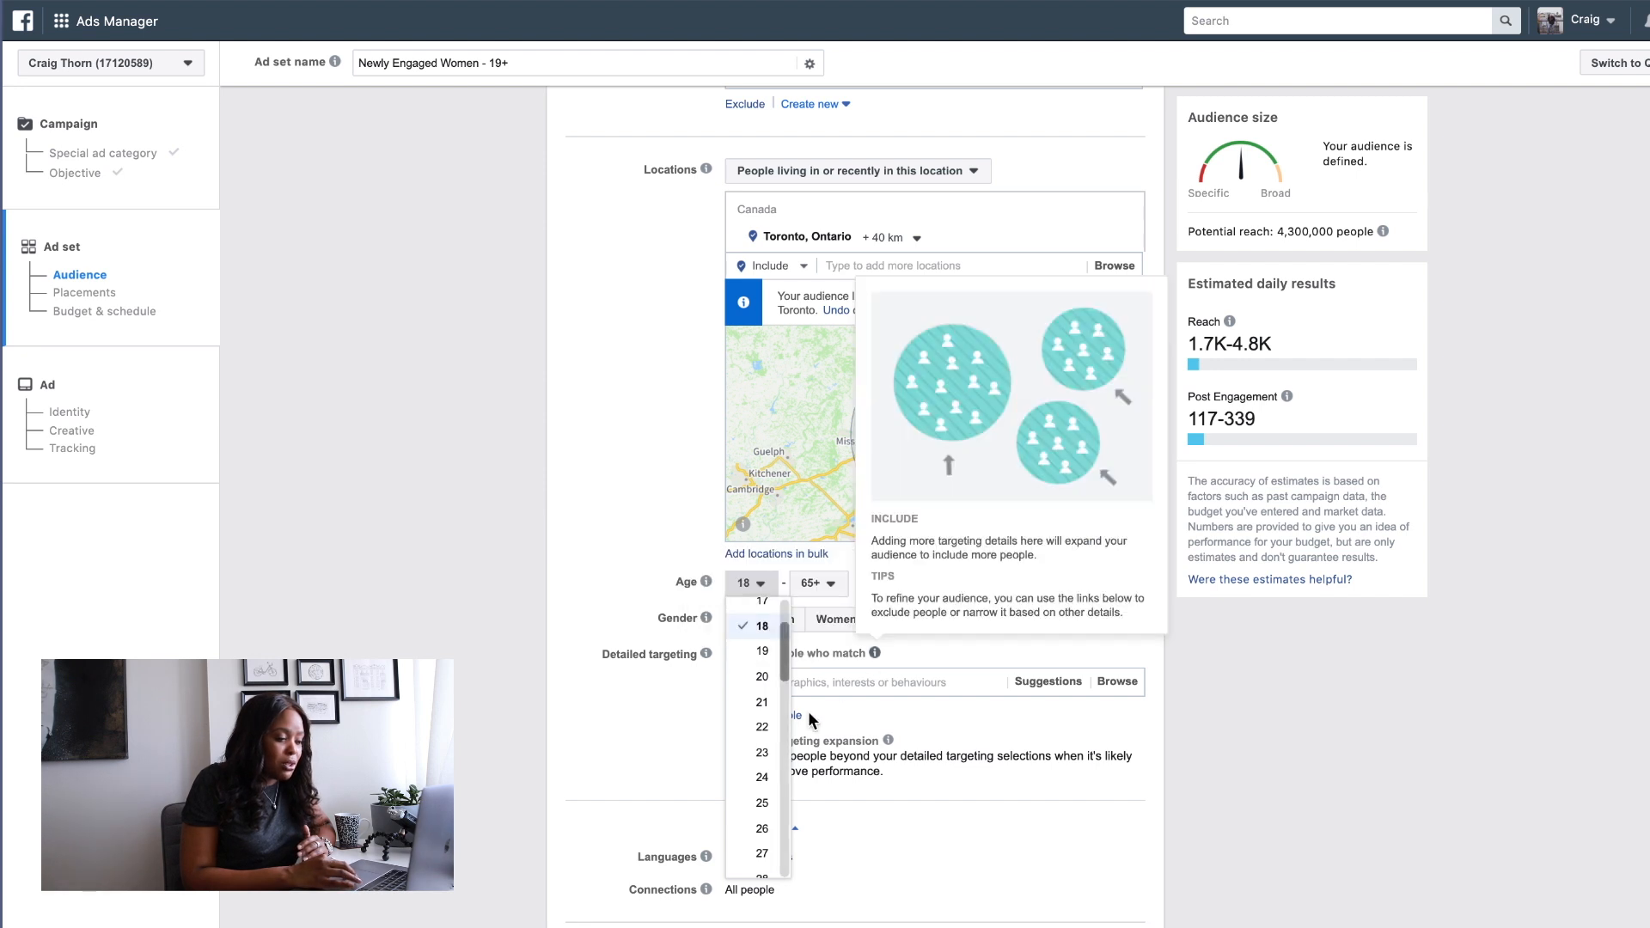
left_click(762, 703)
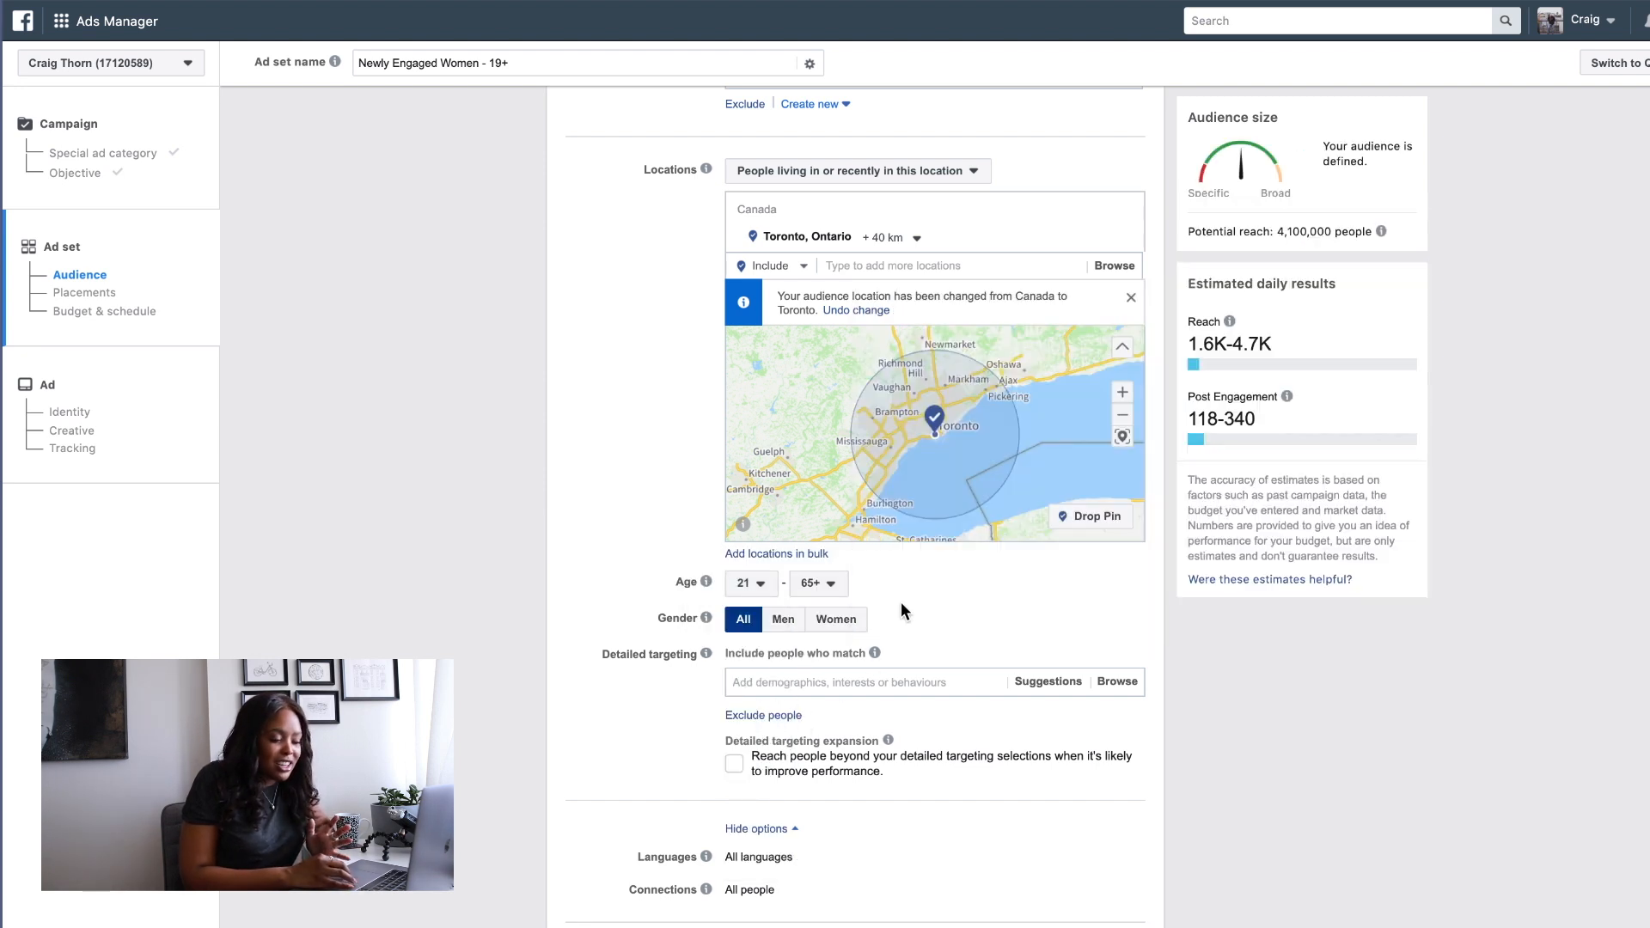
scroll(900, 602, "down", 3)
left_click(842, 496)
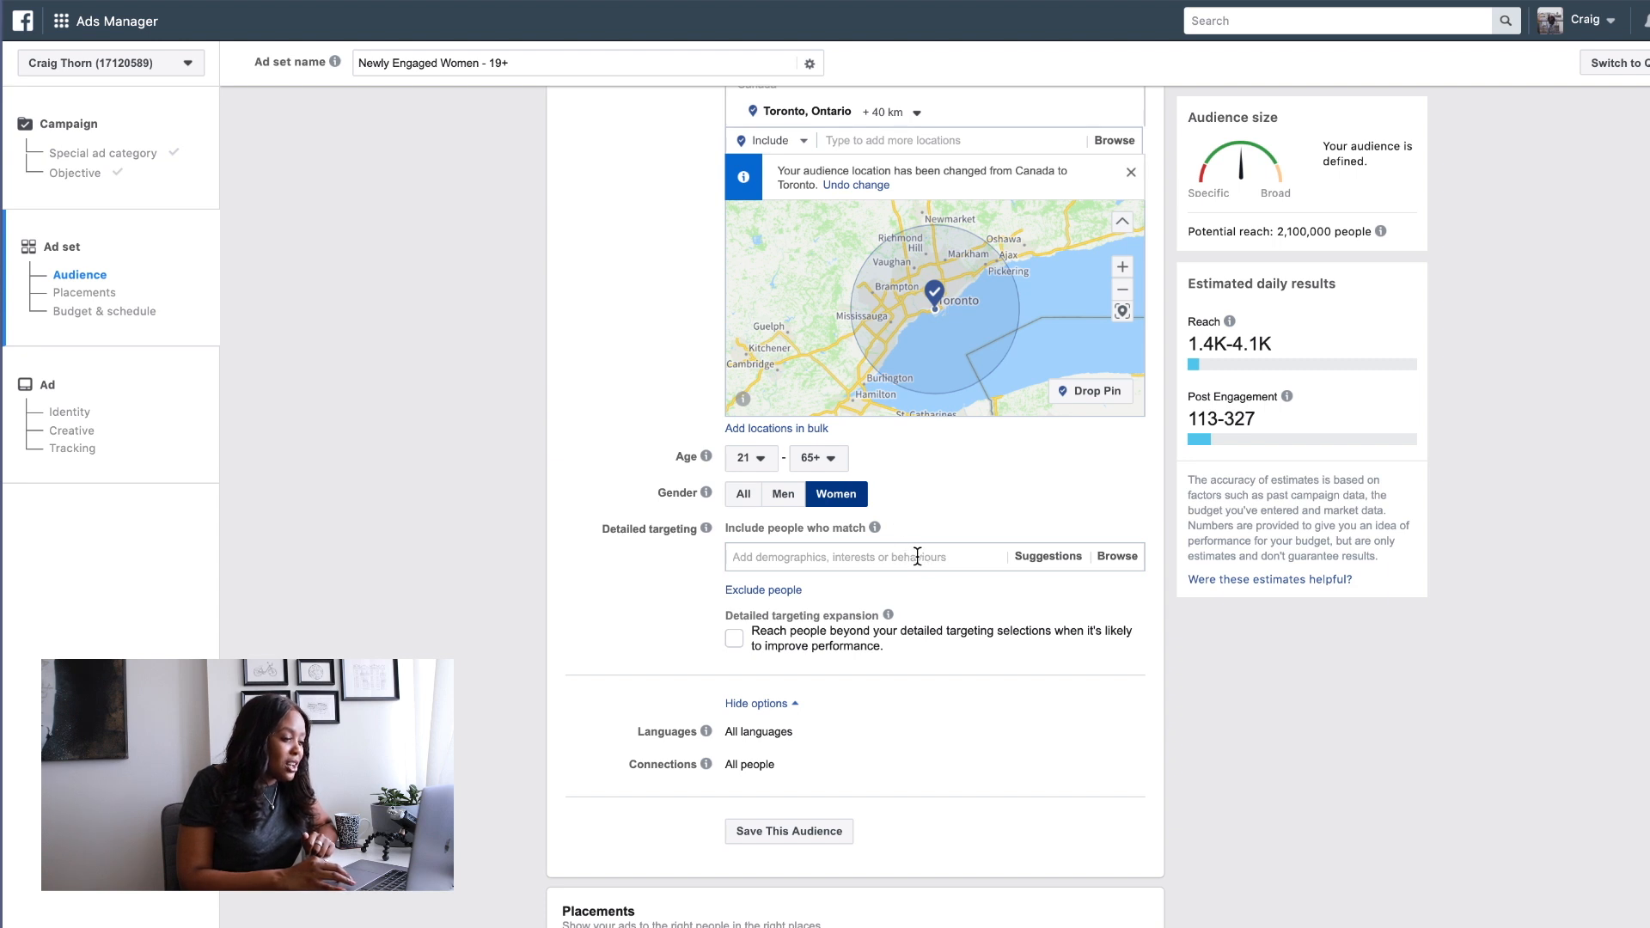
- Include the relationship status Engaged and the life event Newly engaged (3 months) in the detailed targeting
scroll(268, 140, "down", 1)
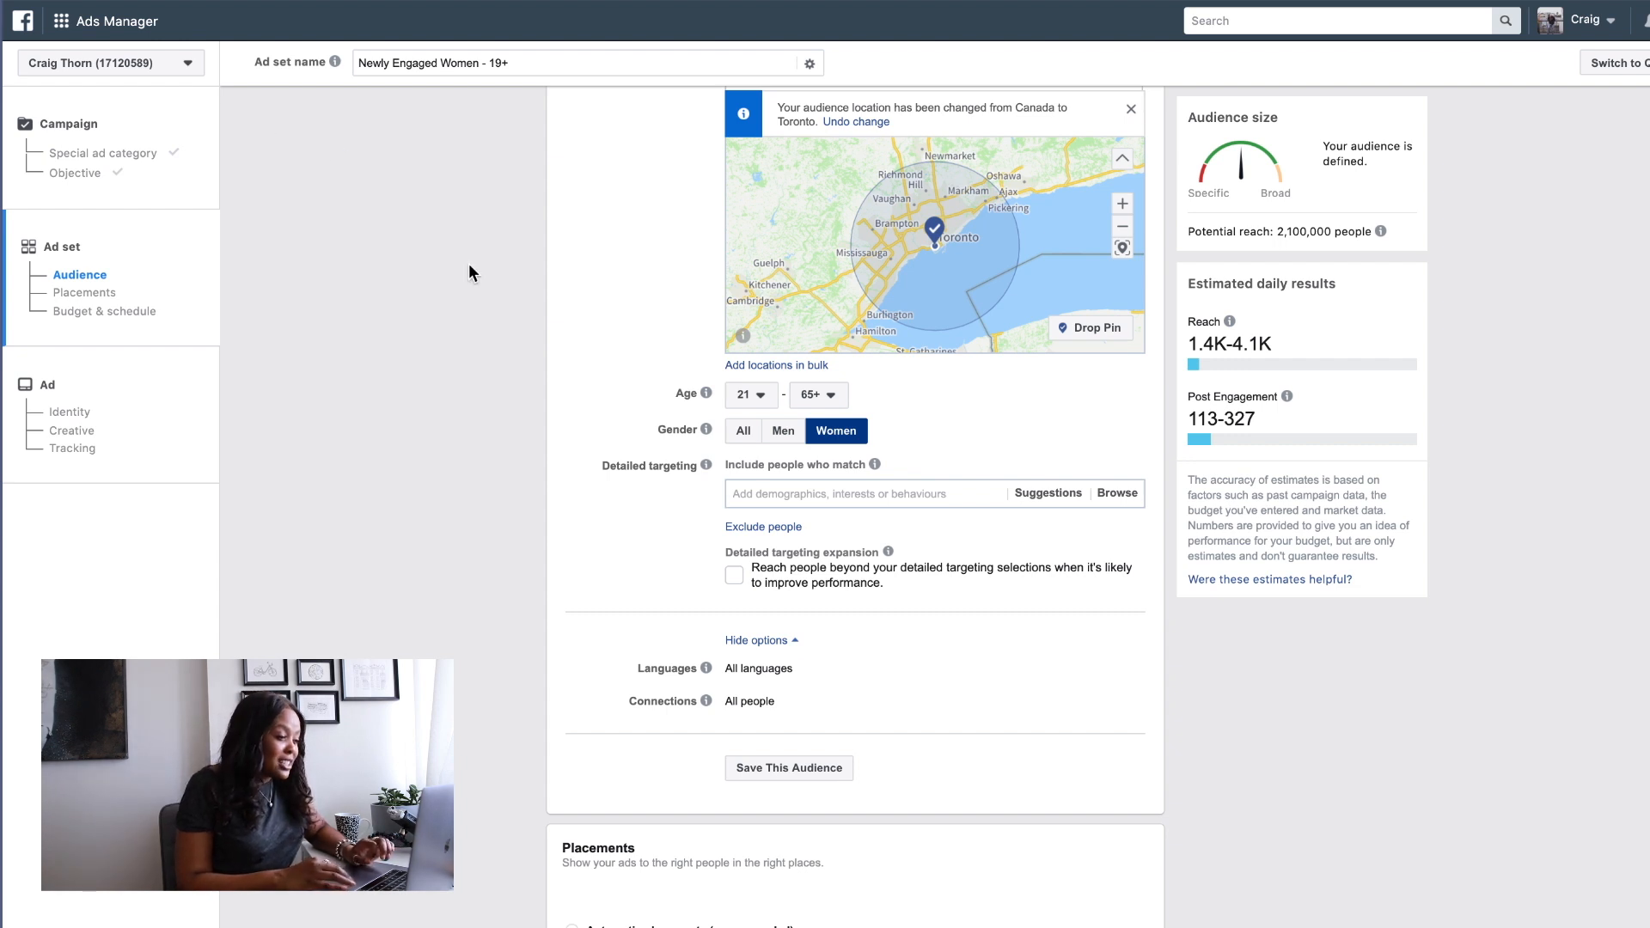
left_click(848, 489)
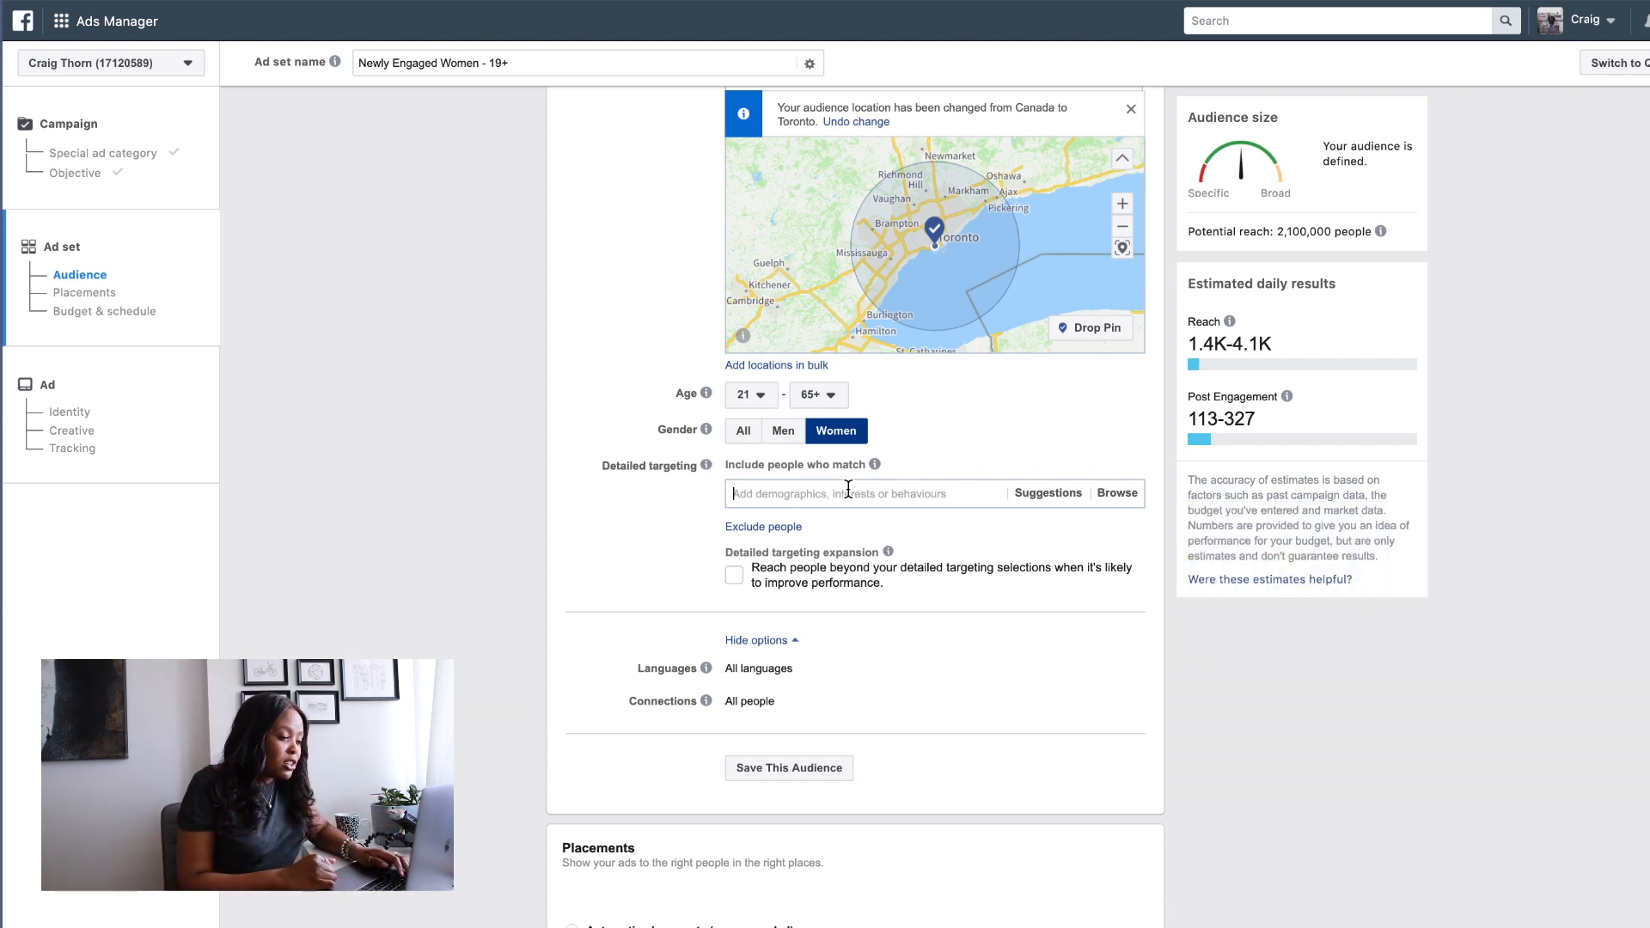
left_click(848, 489)
type("engaged")
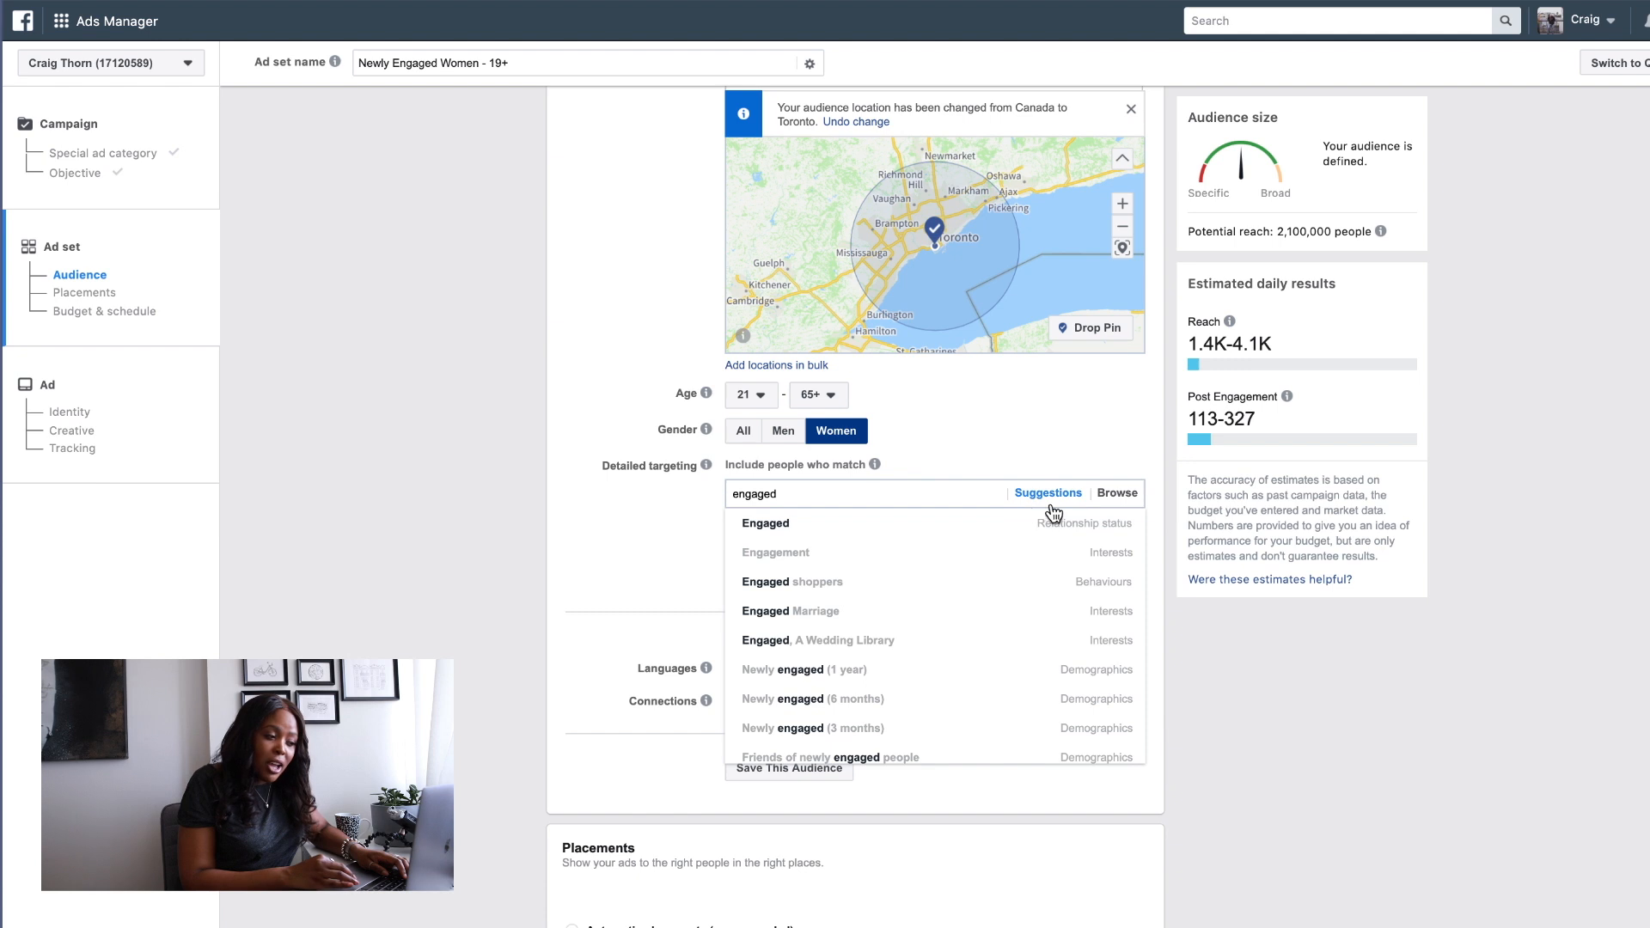
left_click(1090, 533)
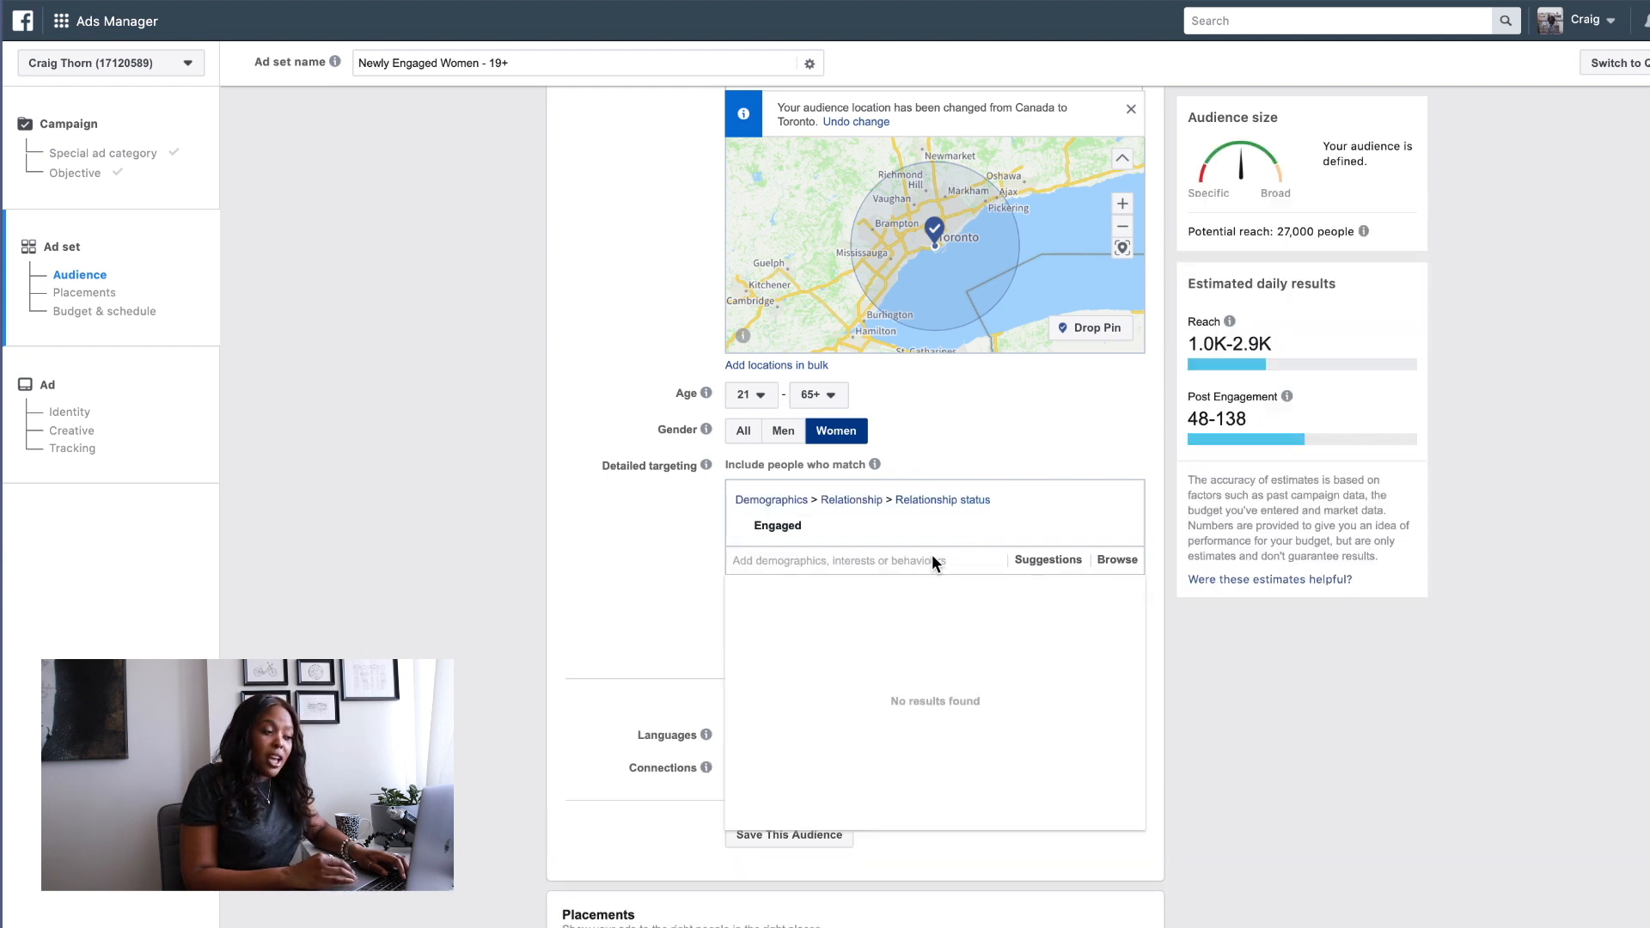
type("newly engaged")
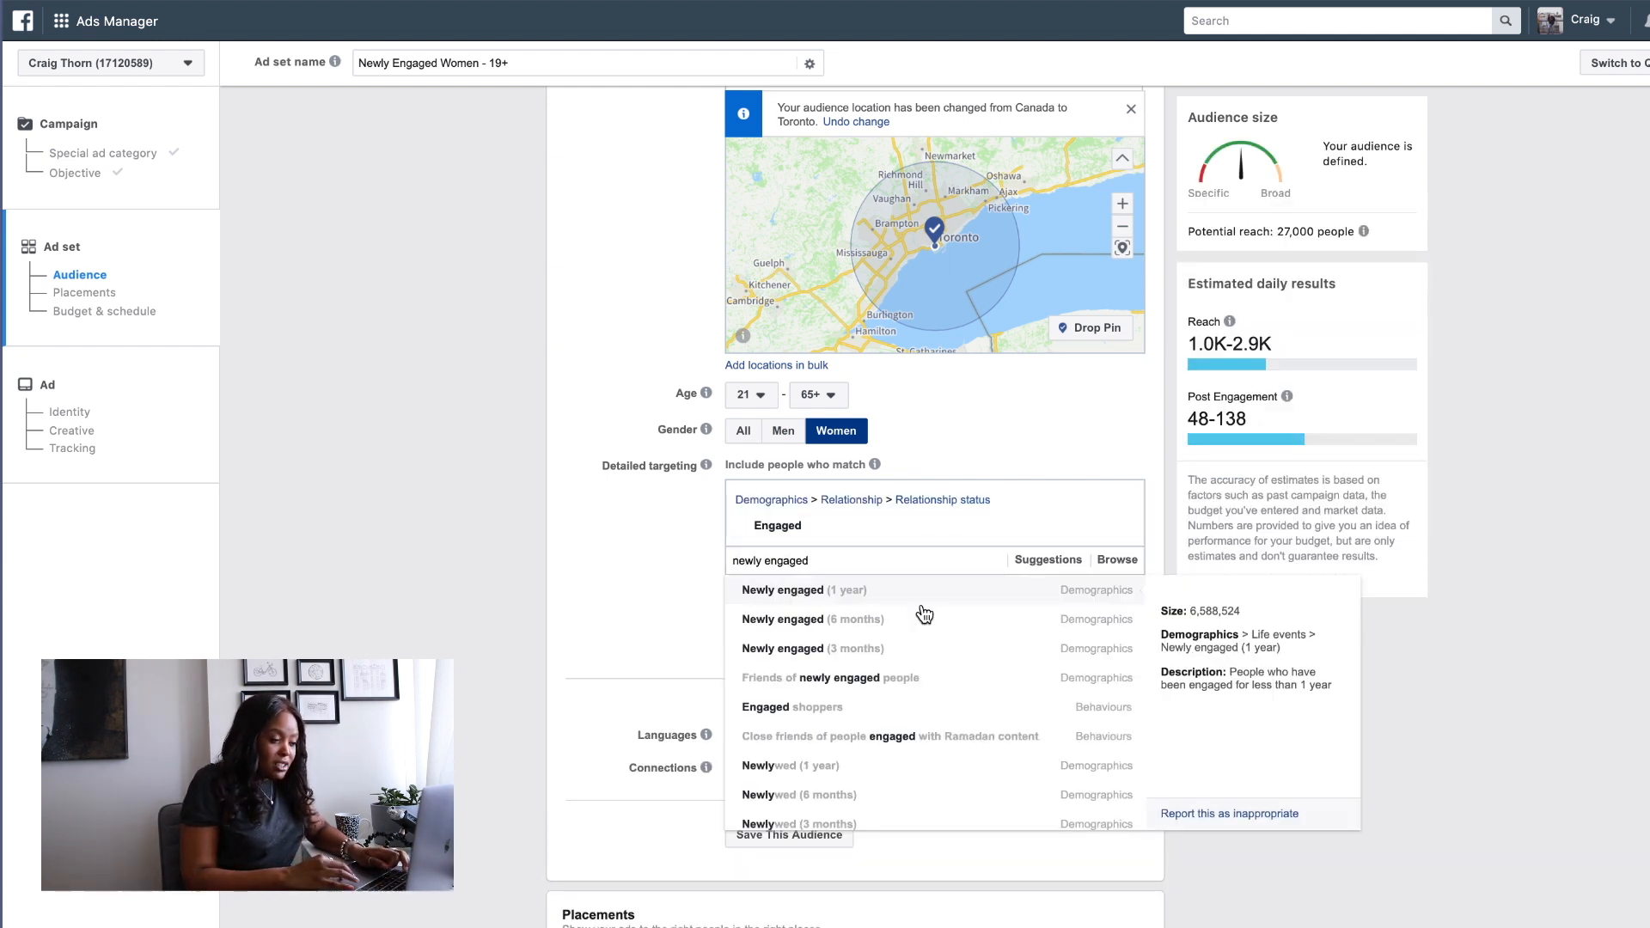
left_click(921, 651)
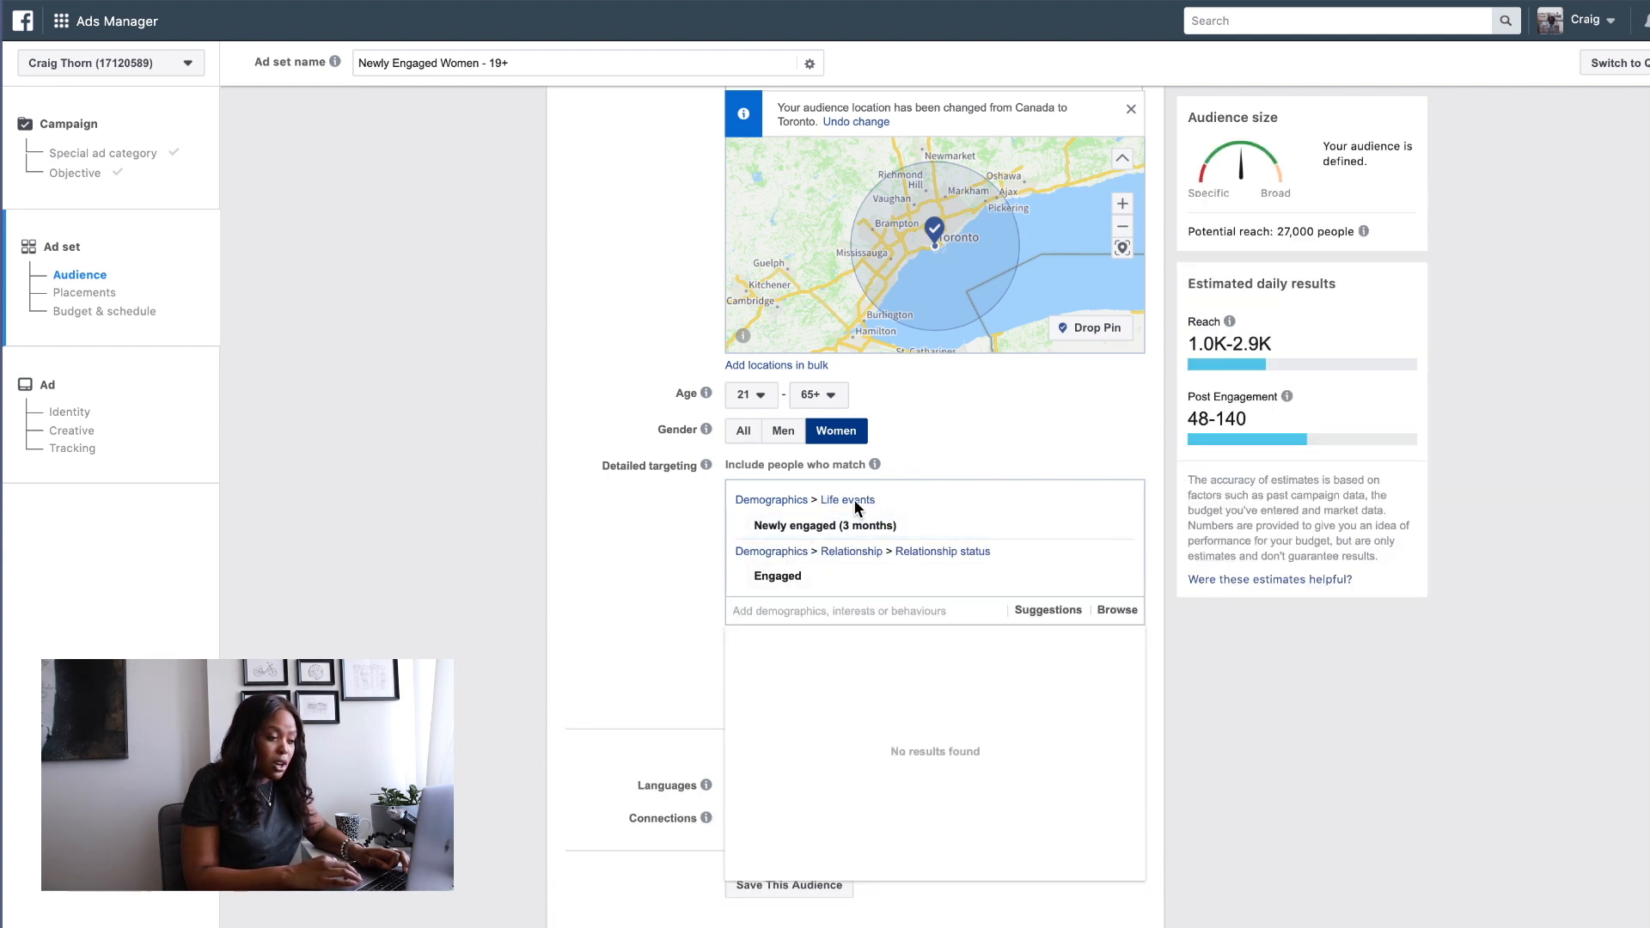
- Search the detailed targeting for "engaged" and include Friends of newly engaged people
type("engaged")
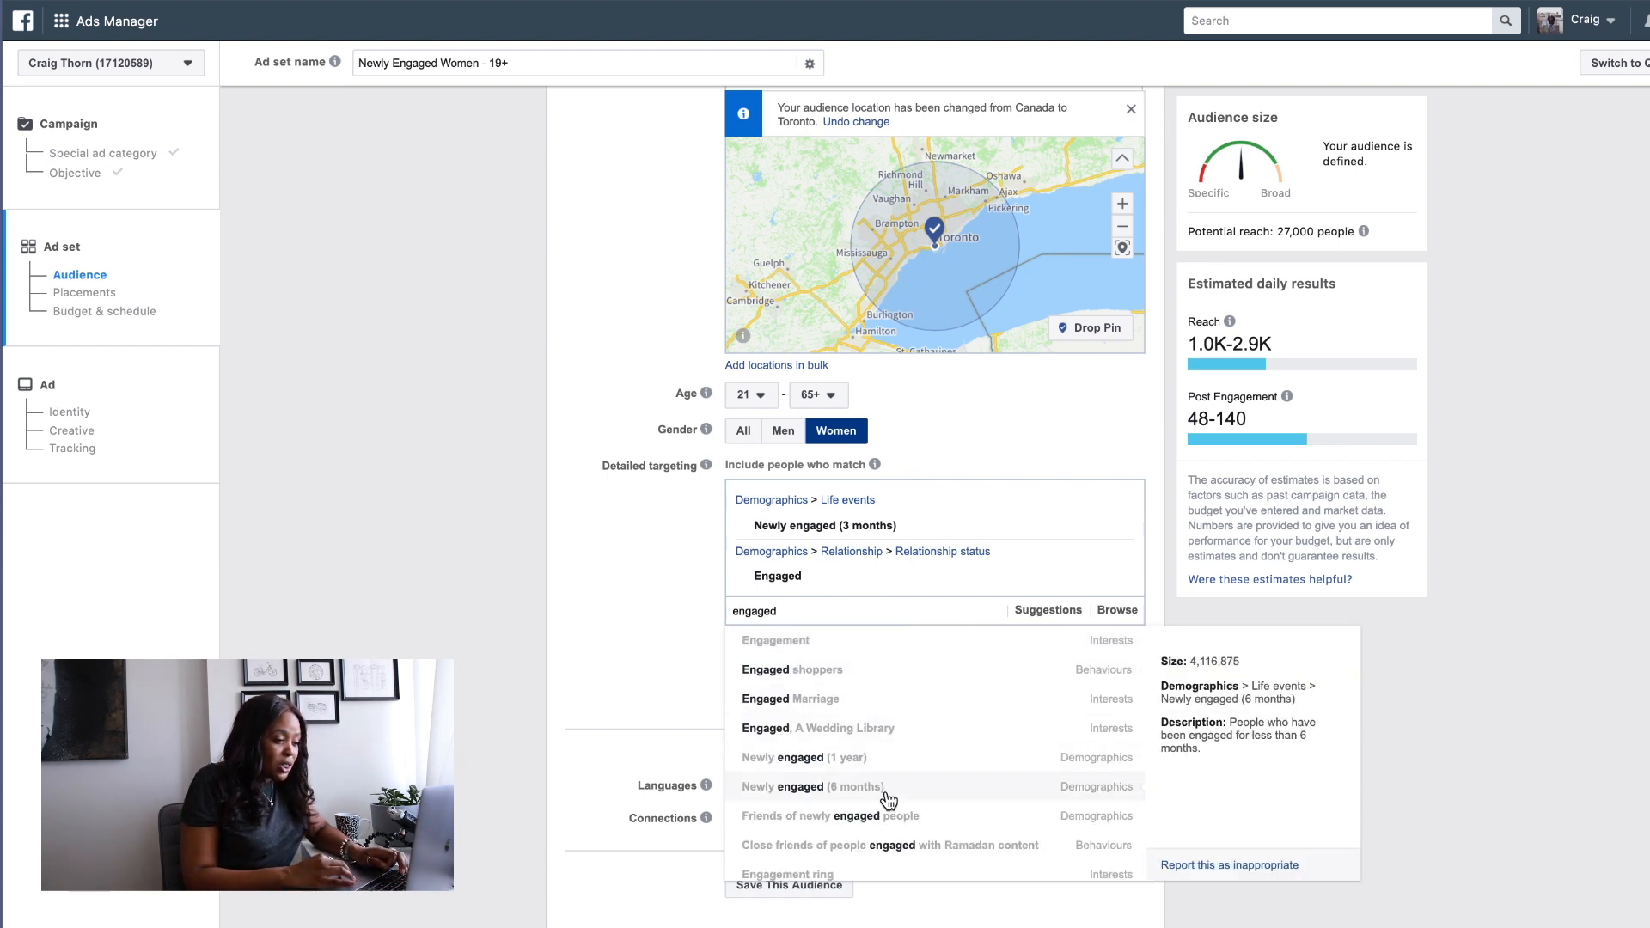
left_click(891, 820)
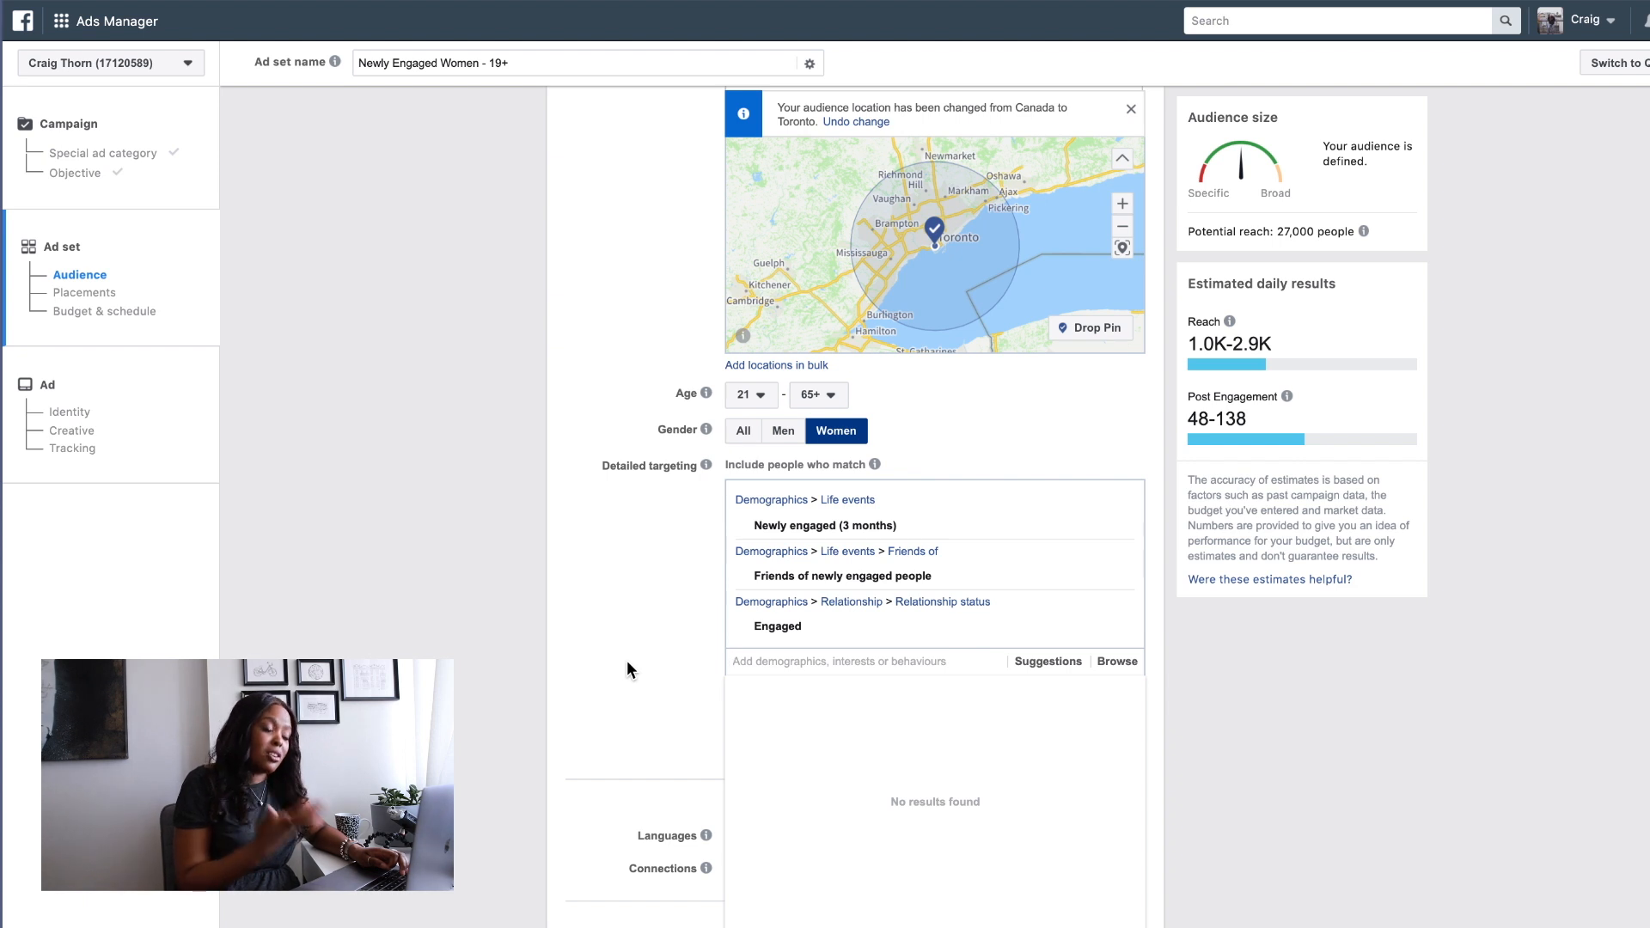
left_click(640, 552)
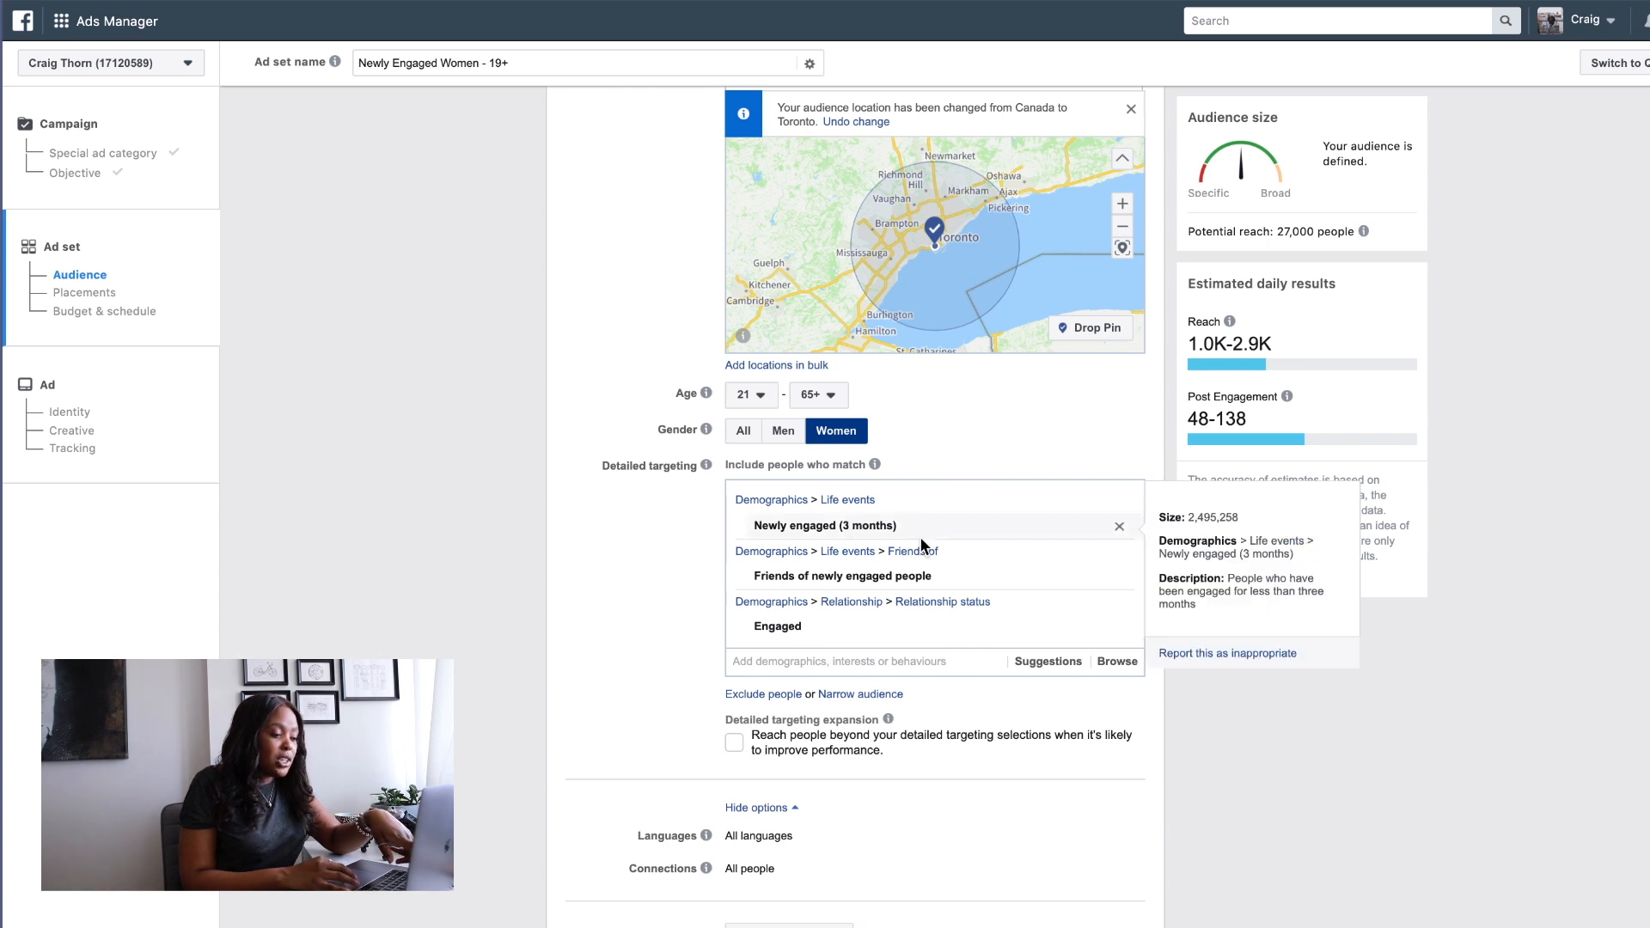
mouse_move(887, 569)
mouse_move(869, 632)
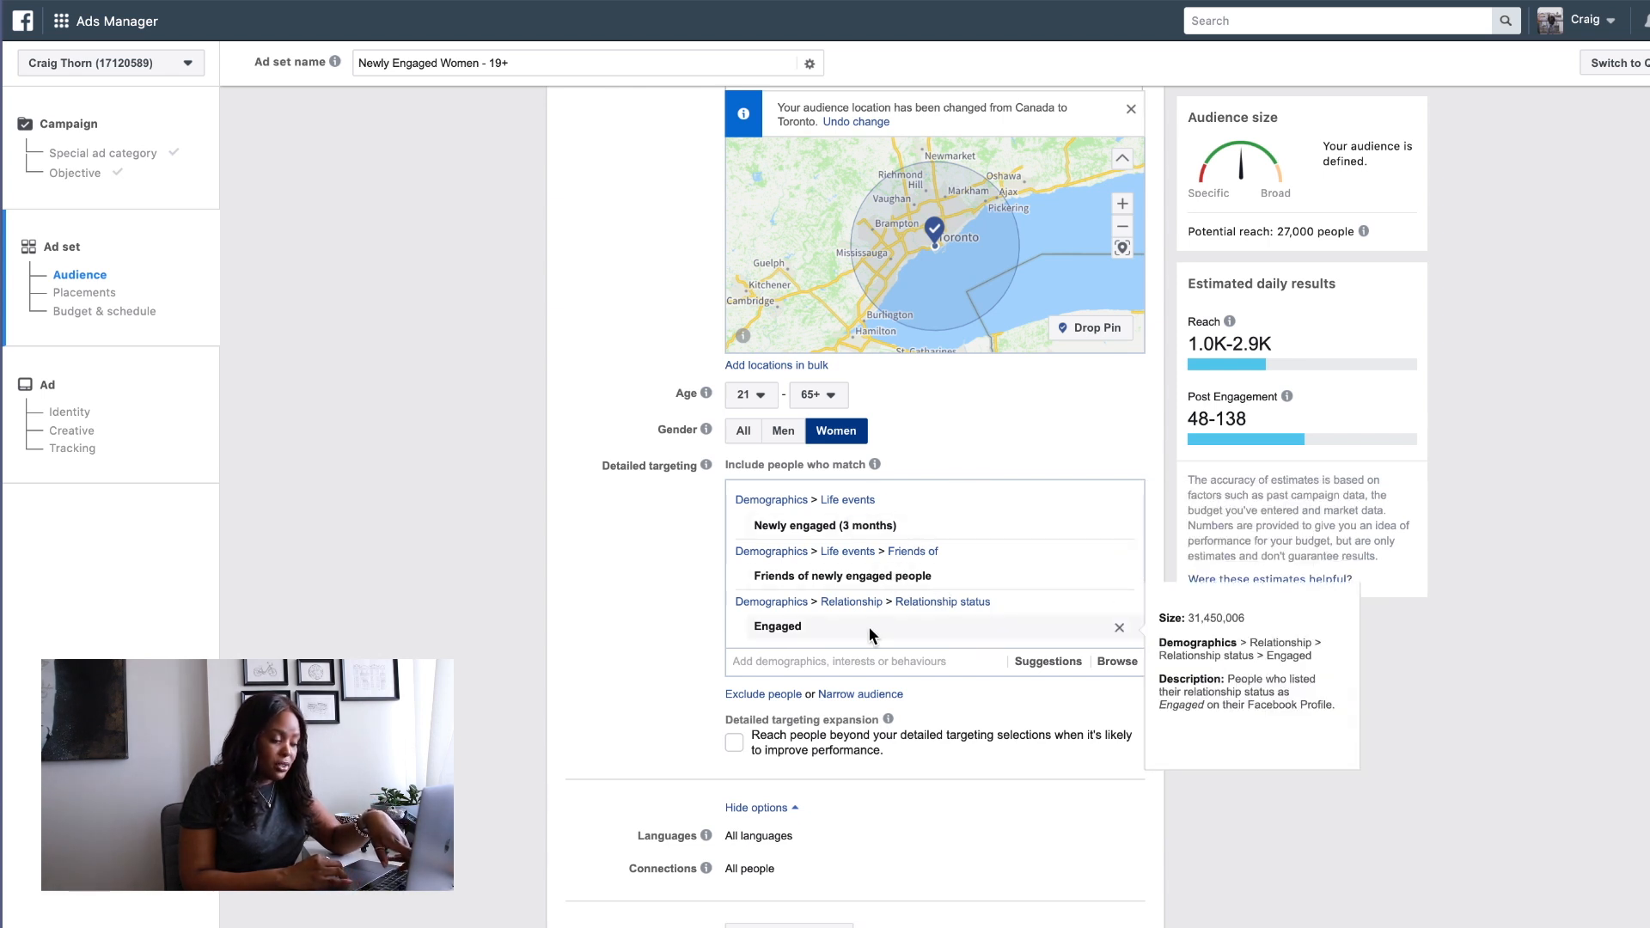
scroll(869, 632, "down", 2)
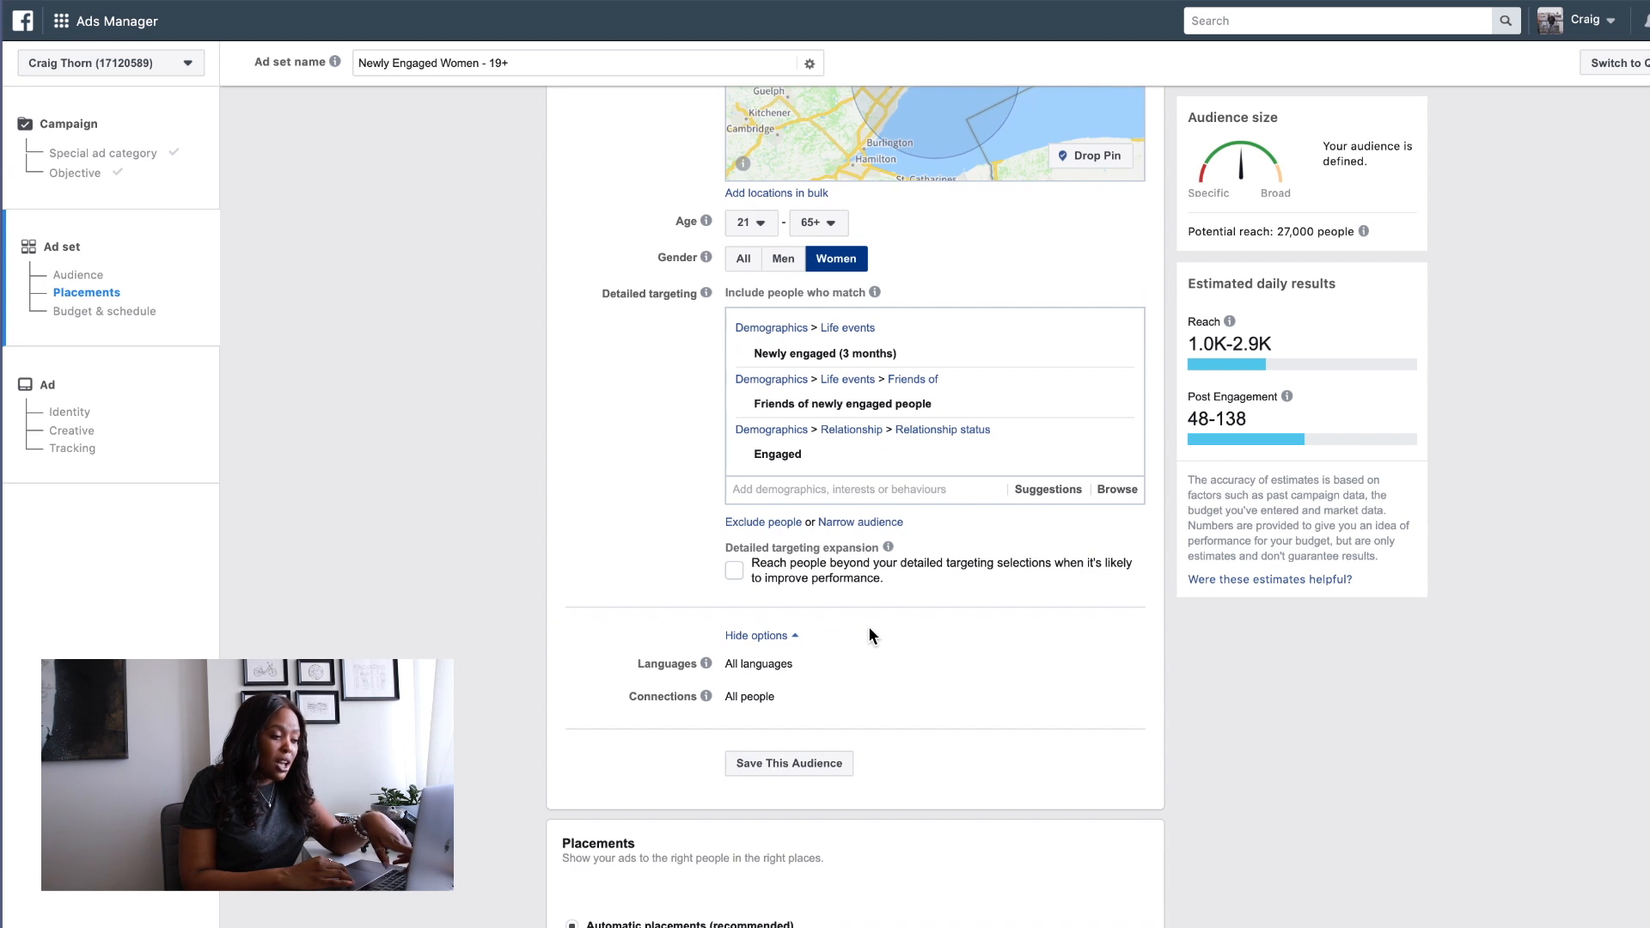
scroll(869, 632, "down", 1)
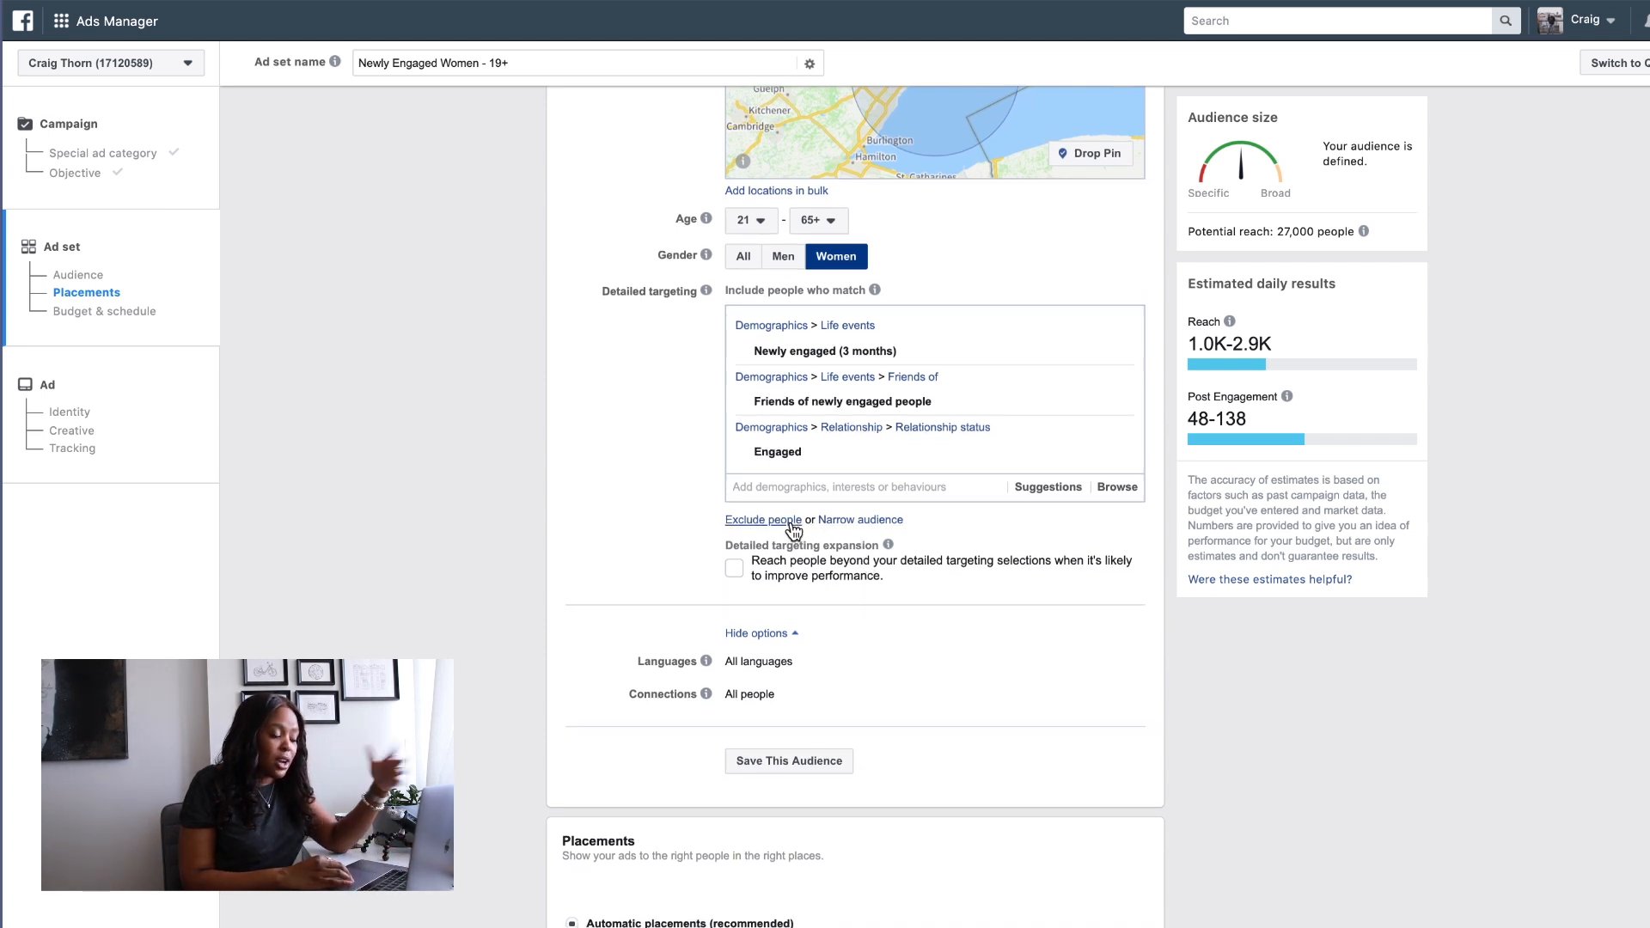
left_click(860, 519)
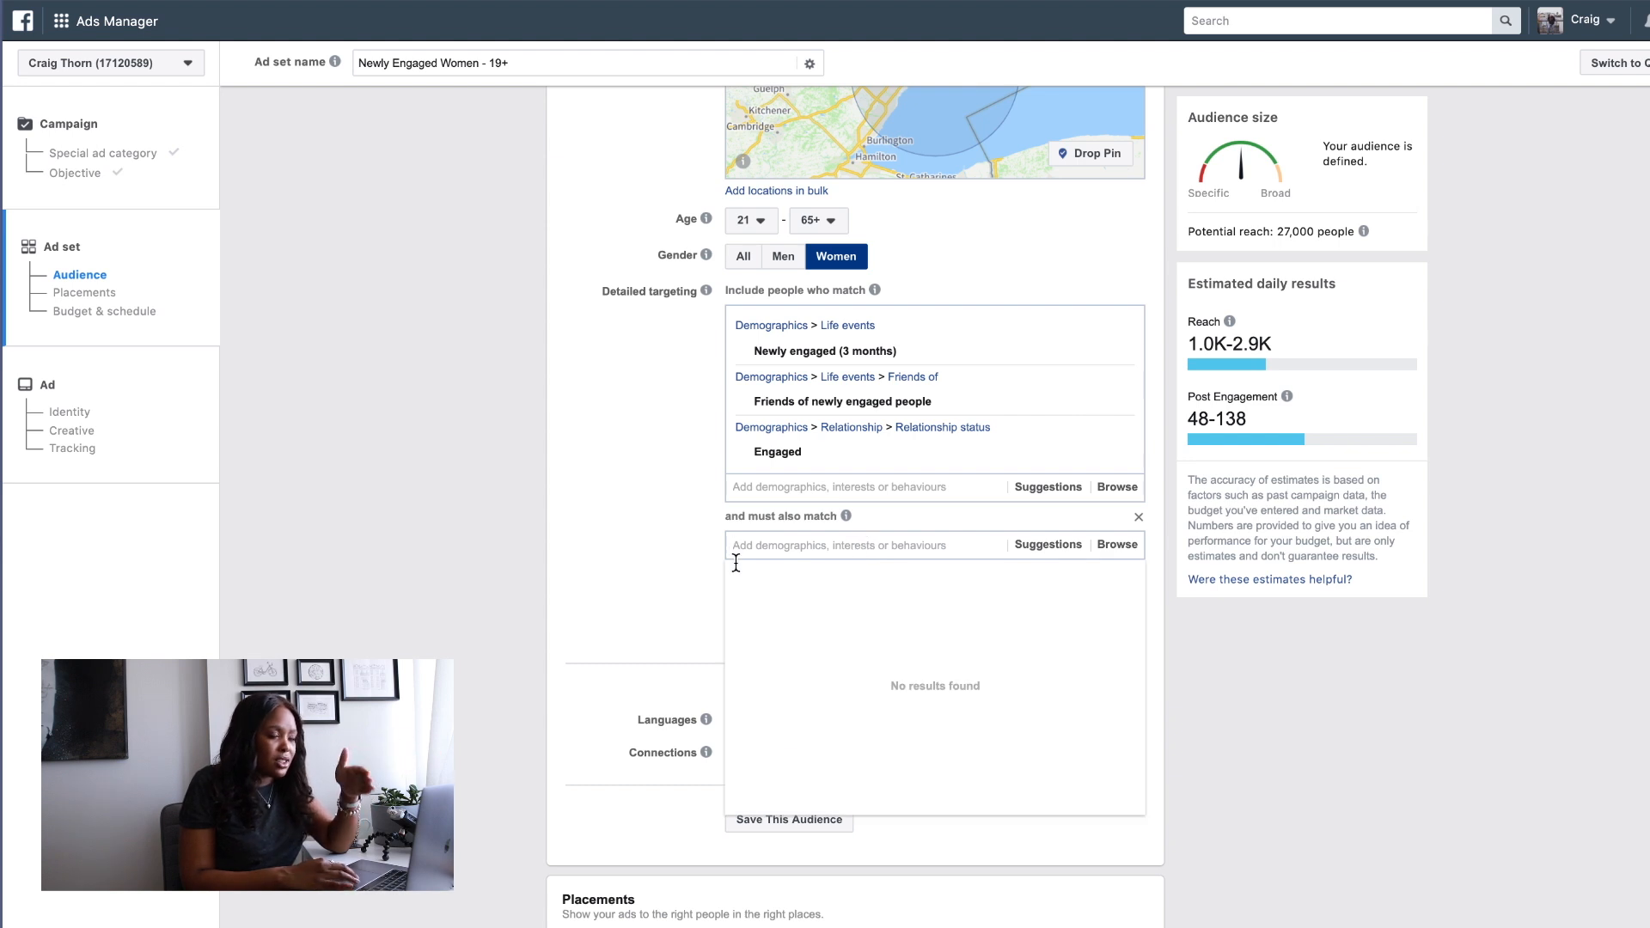
left_click(590, 578)
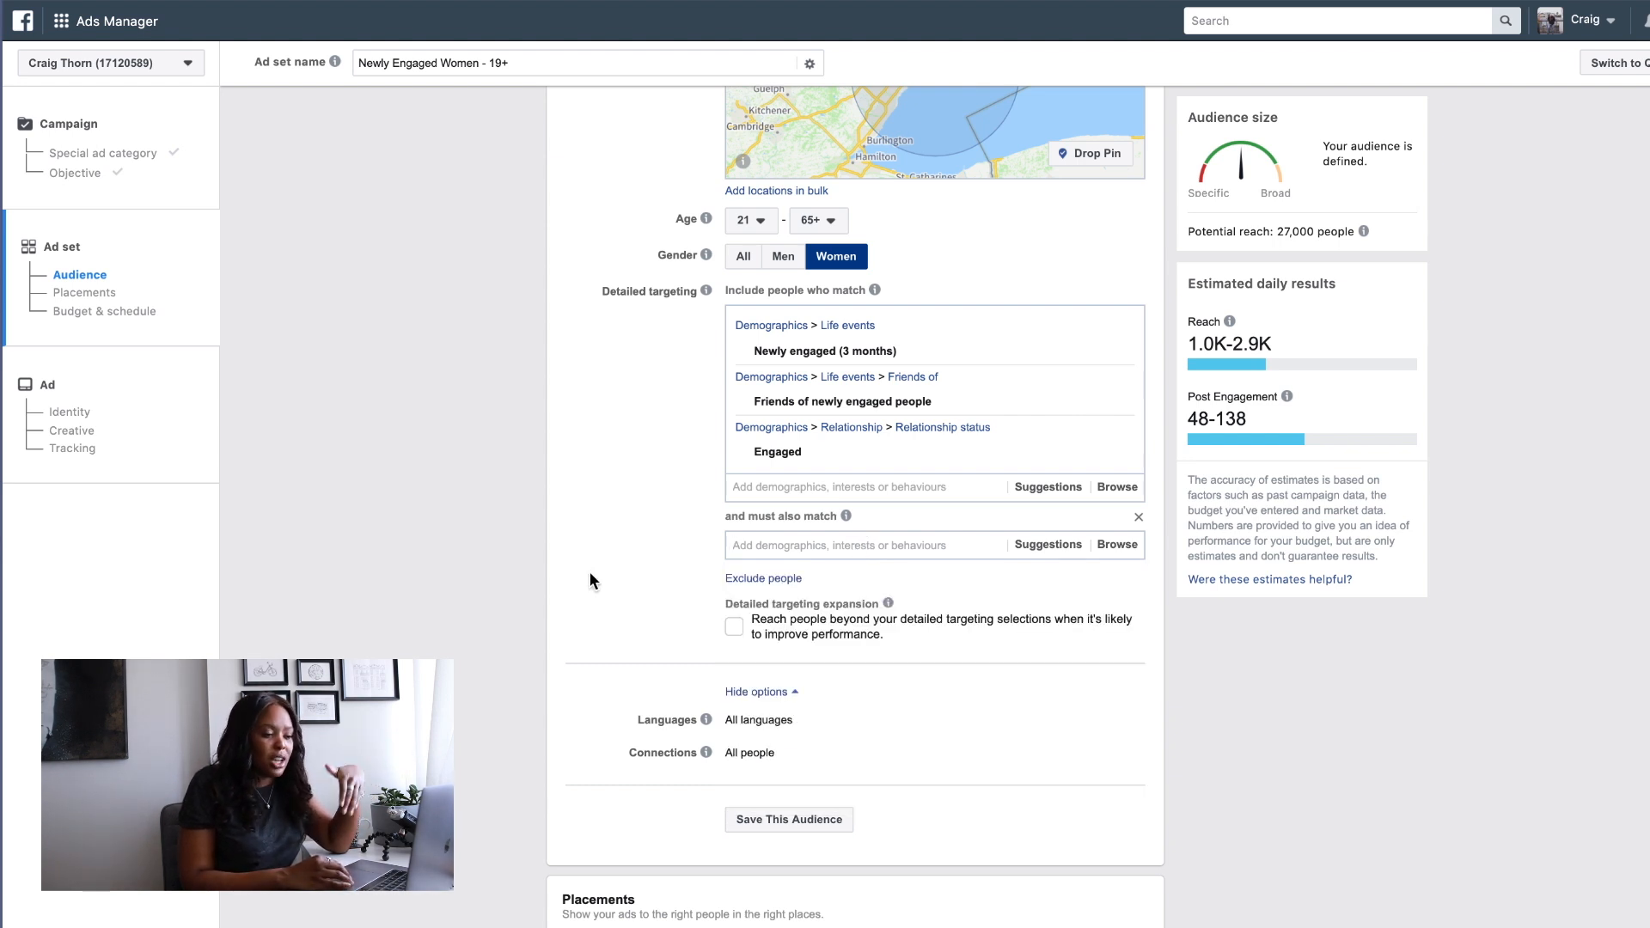
left_click(763, 580)
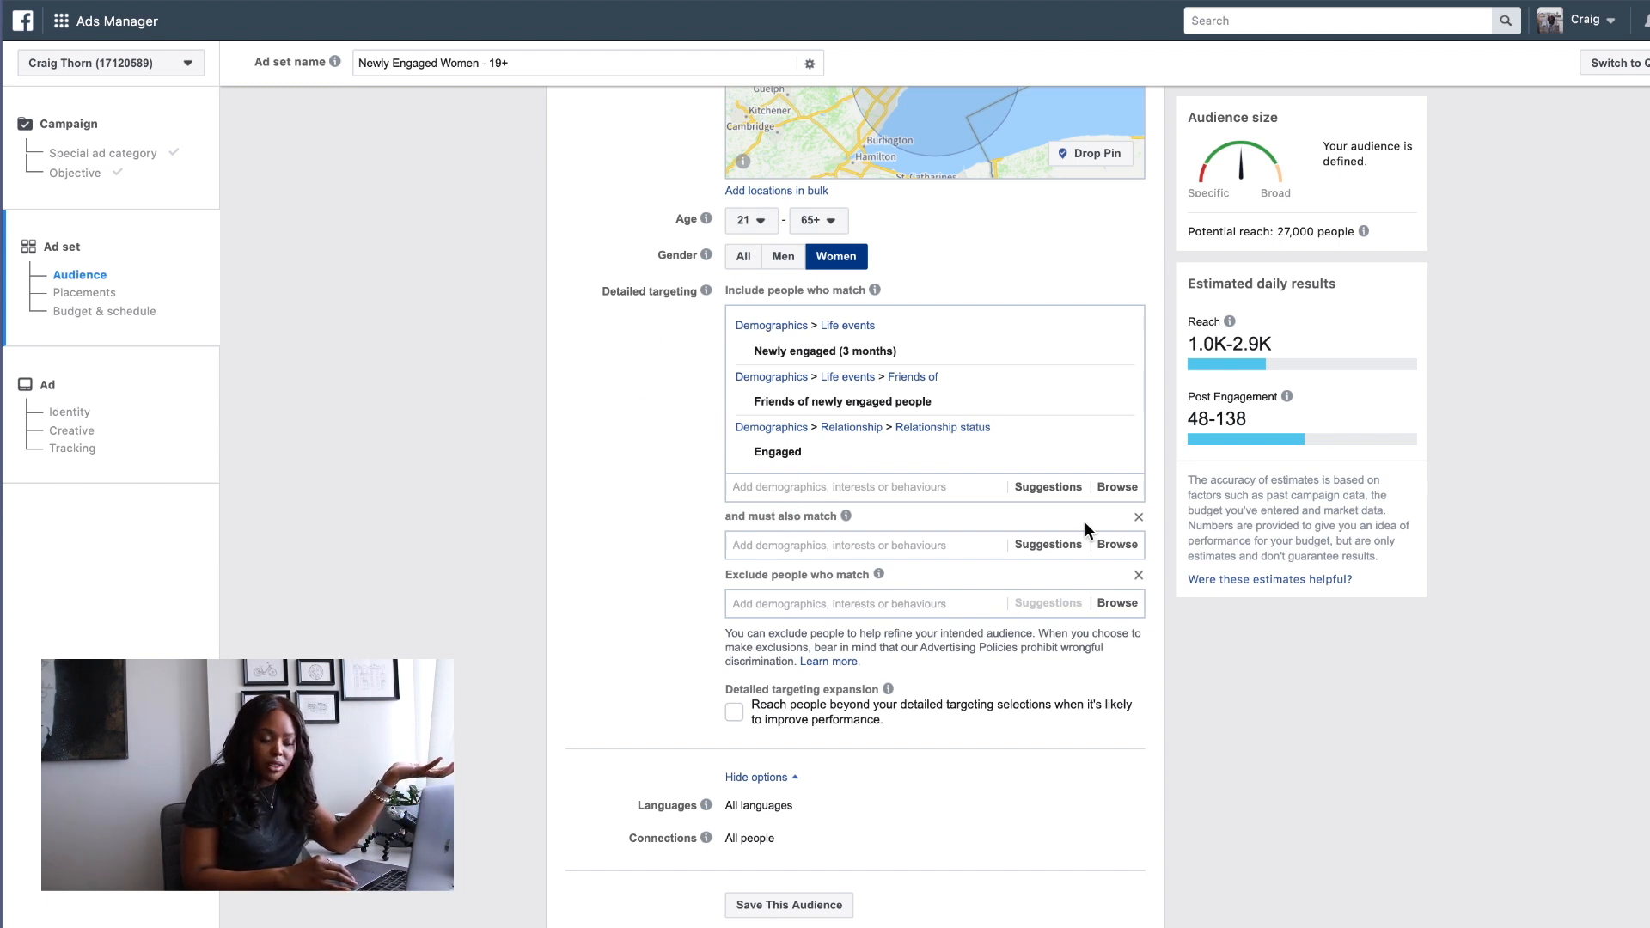
left_click(1138, 516)
left_click(1138, 546)
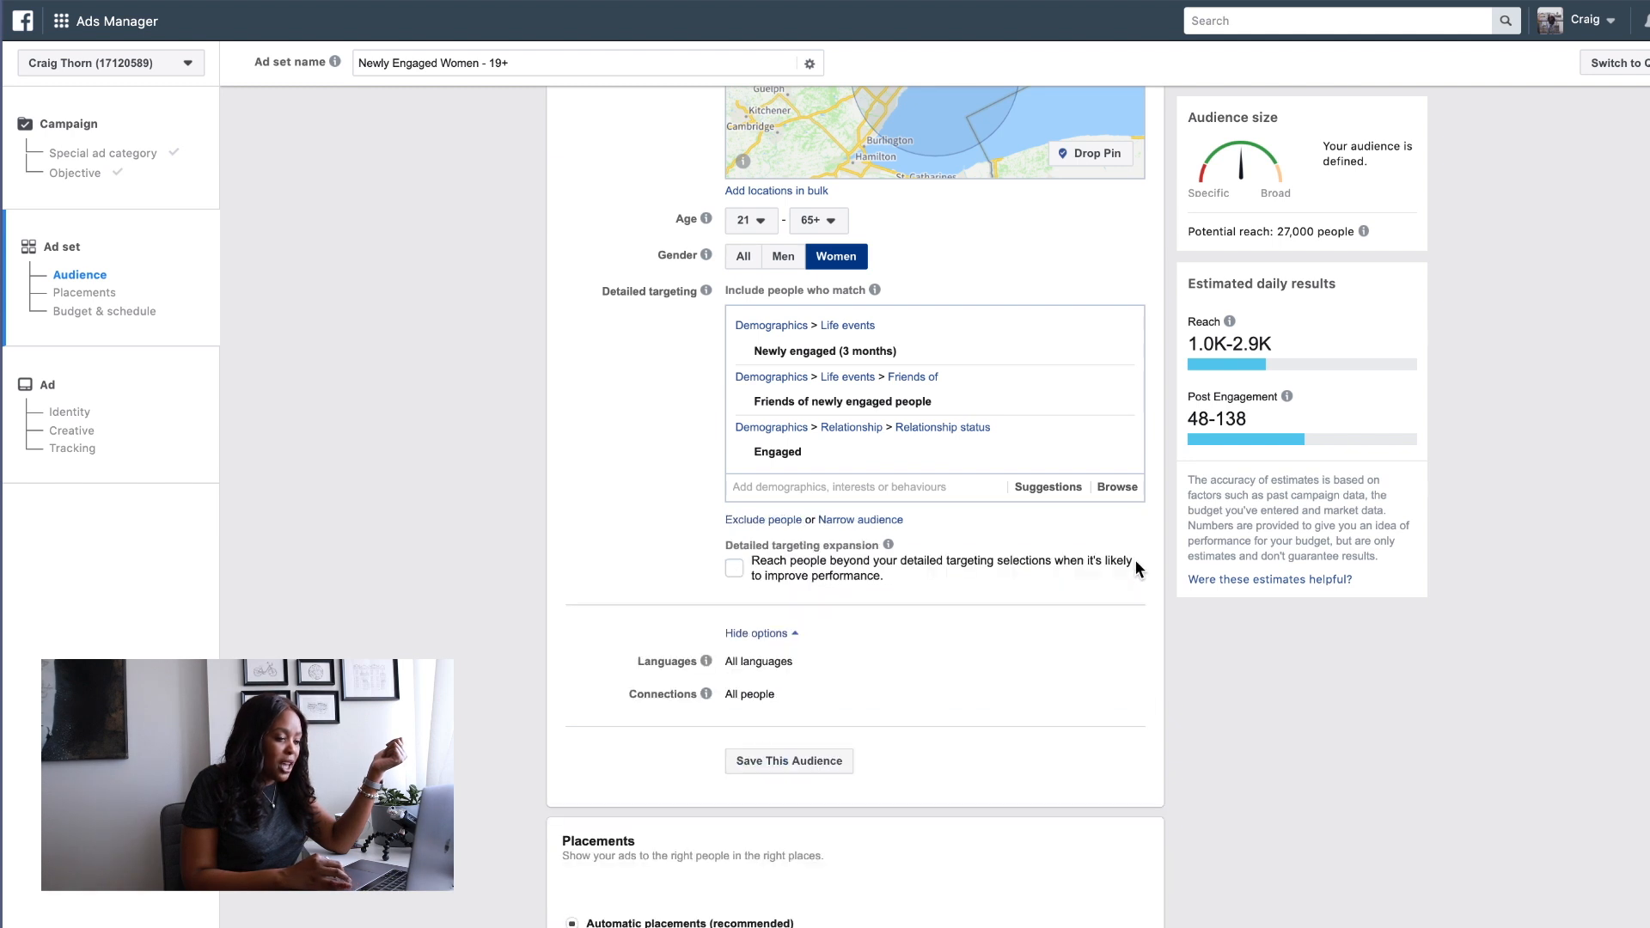
- Search the included detailed targeting for "essence" and add the interest Essence (magazine)
scroll(1157, 696, "down", 2)
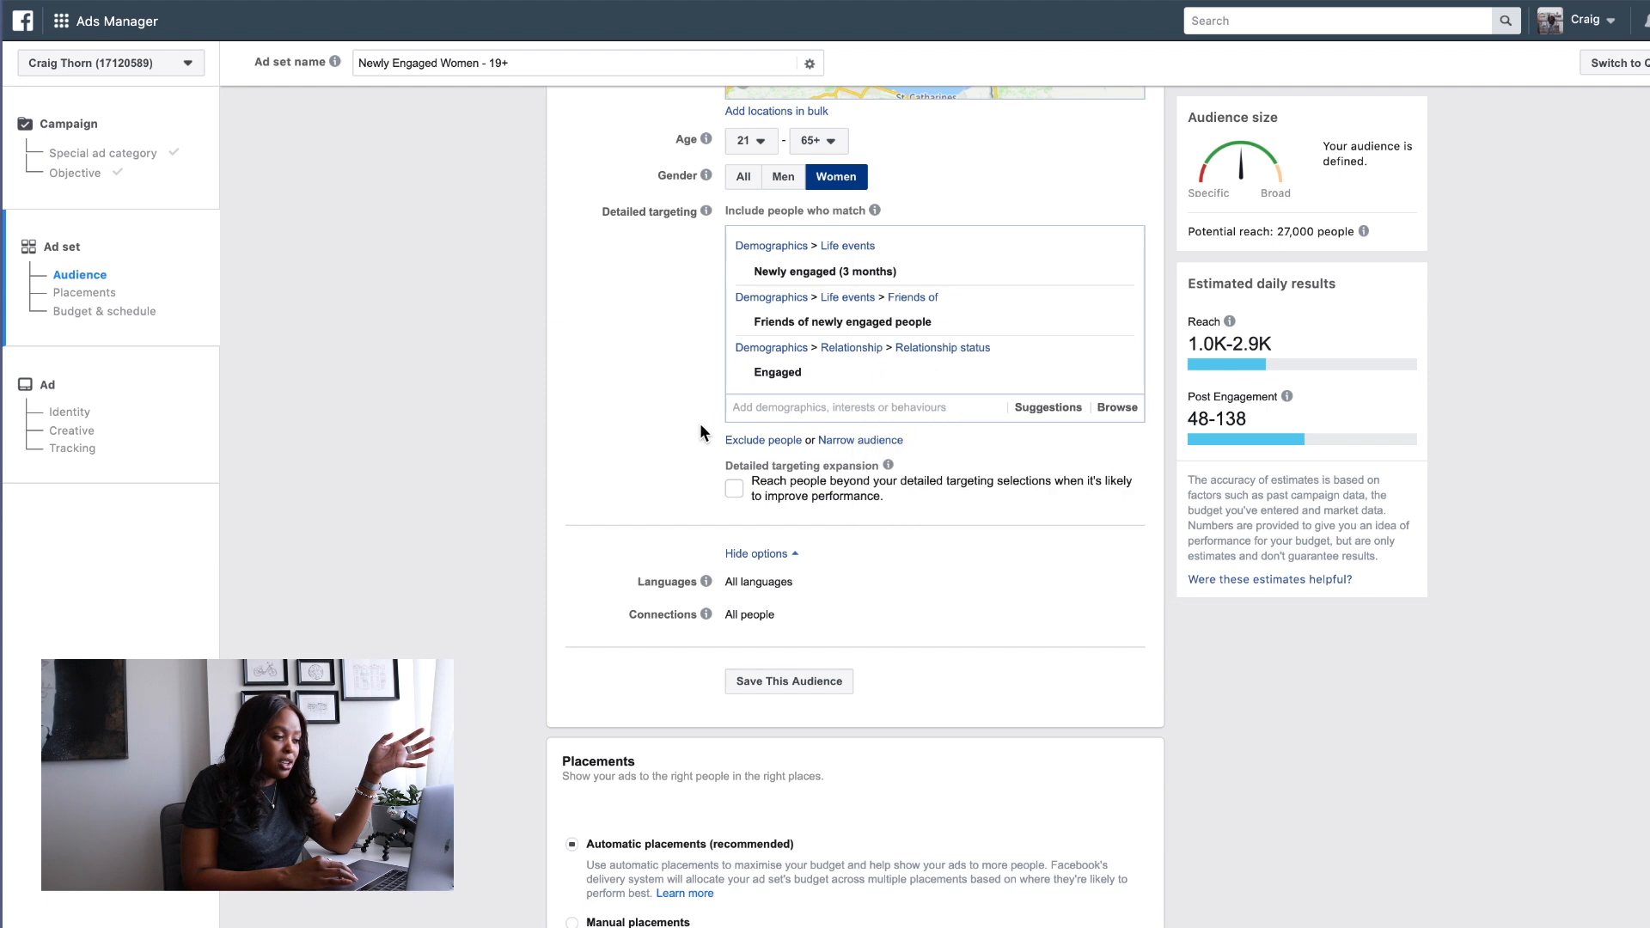
type("essence")
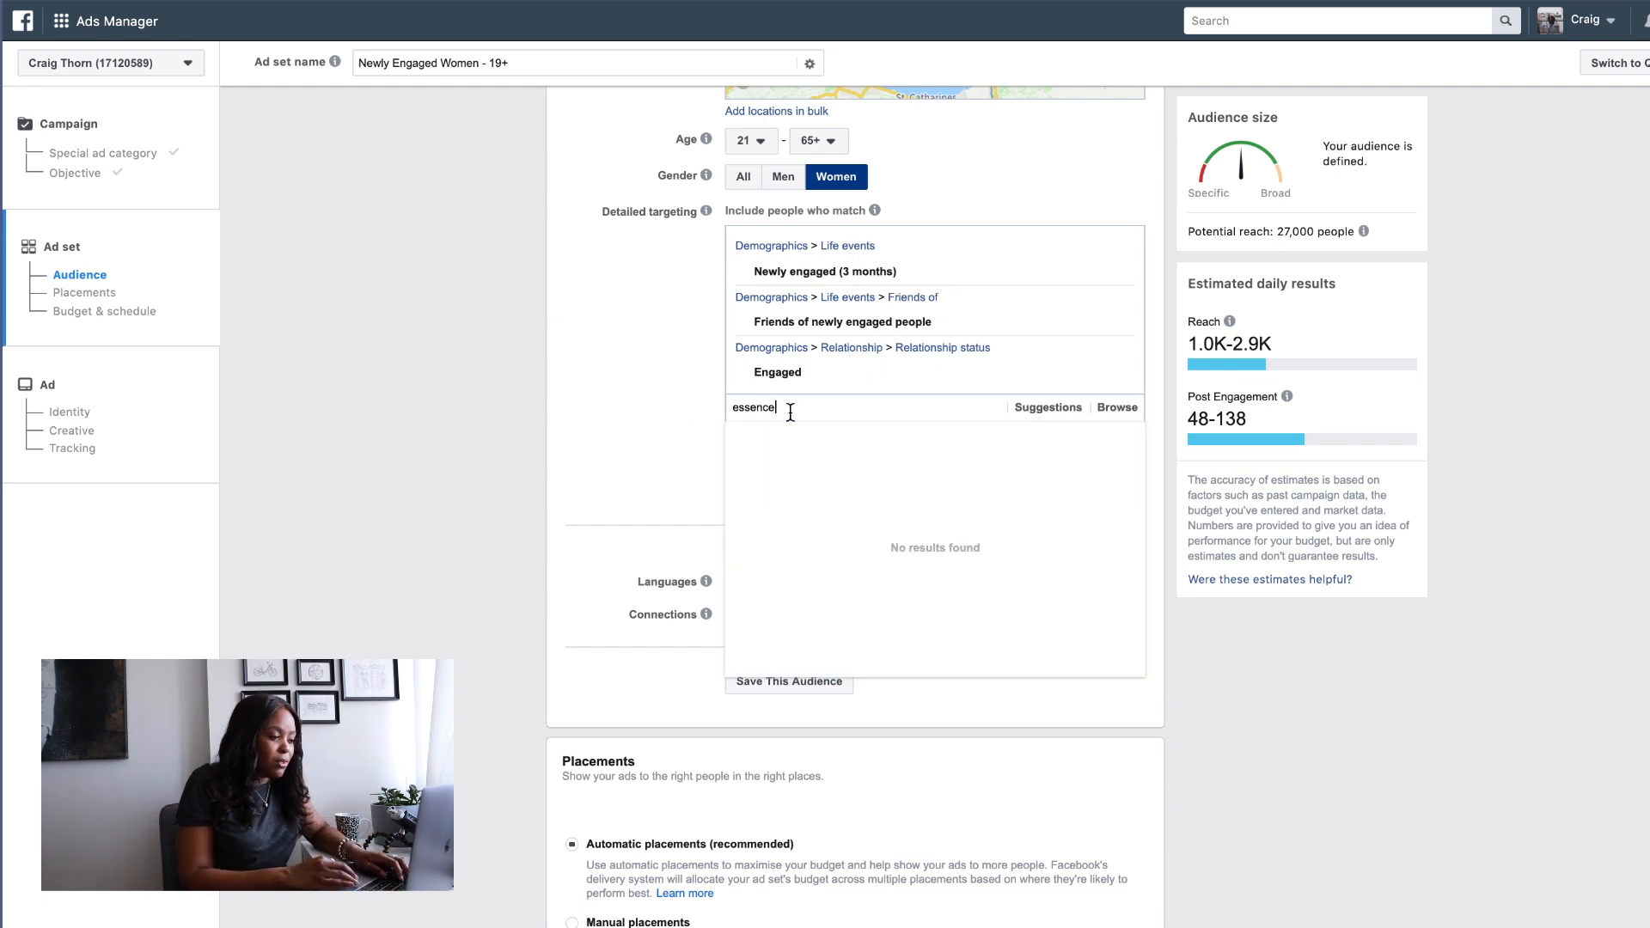
left_click(791, 466)
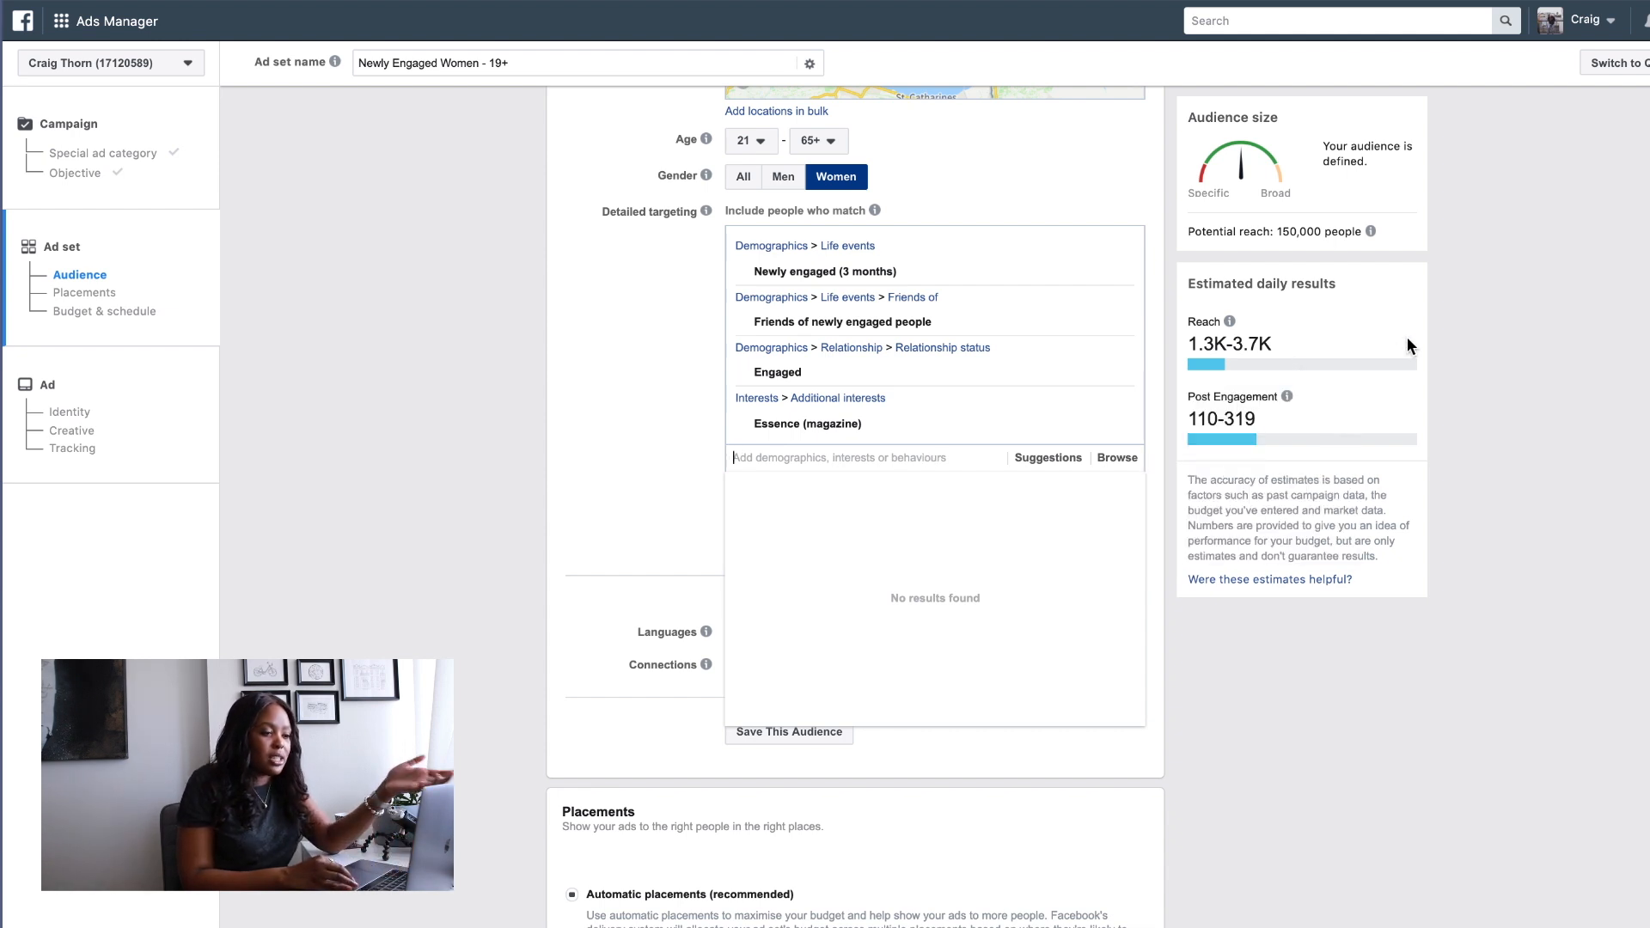
- Examine the audience size gauge and the remaining audience options
left_click(1245, 141)
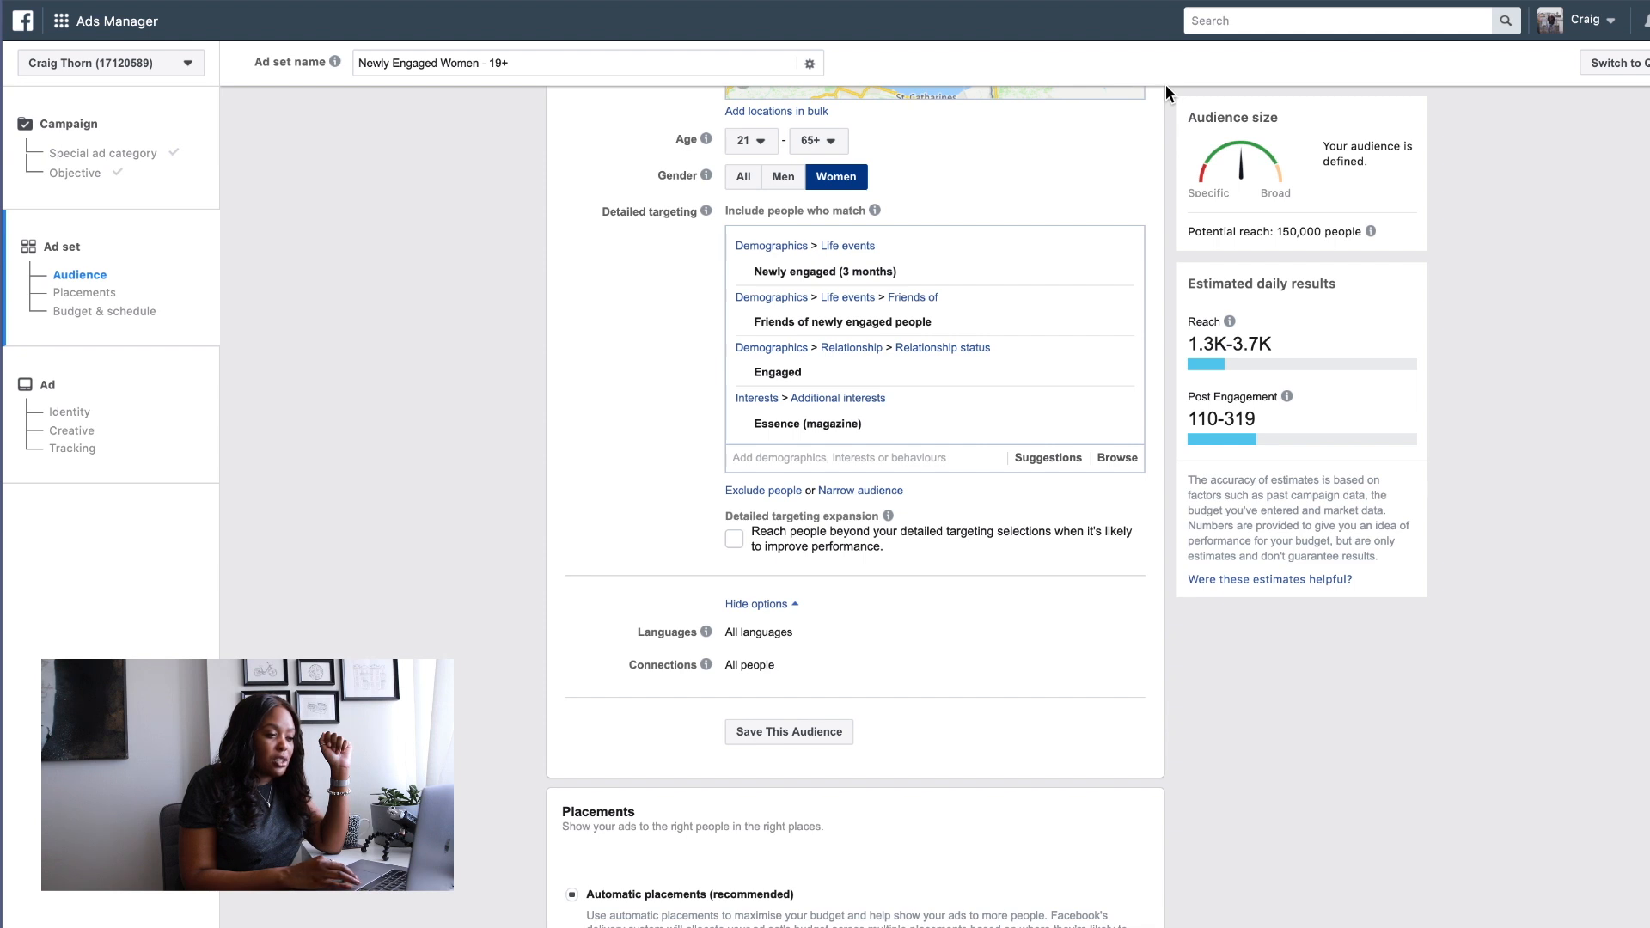
left_click_drag(1320, 161, 1366, 162)
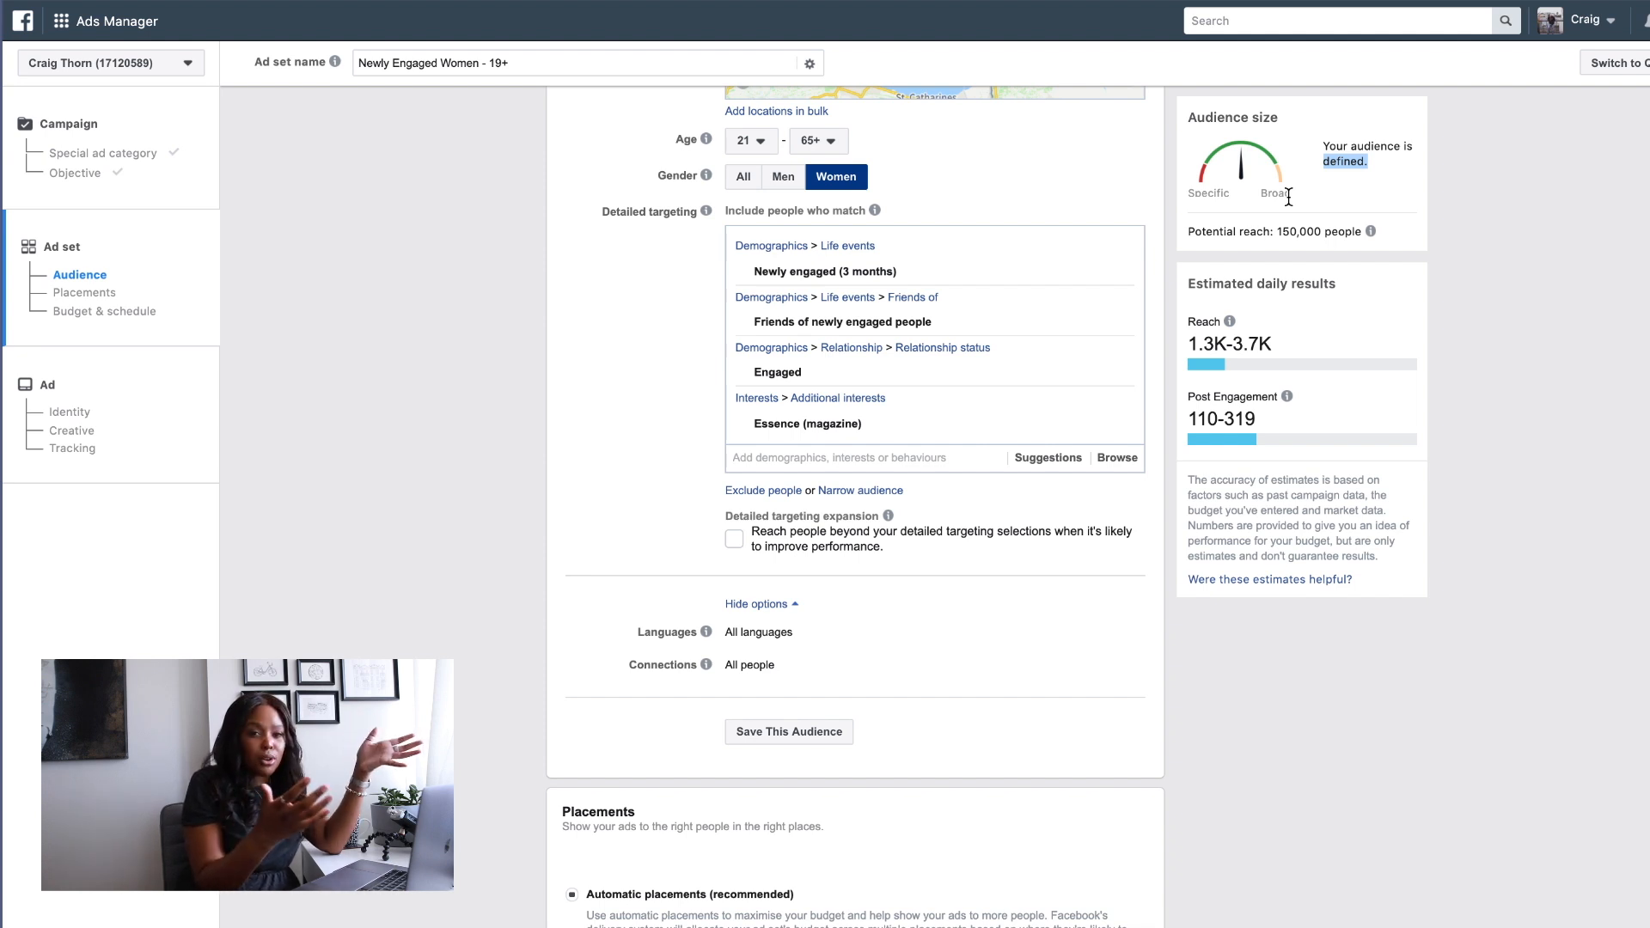
scroll(866, 383, "down", 3)
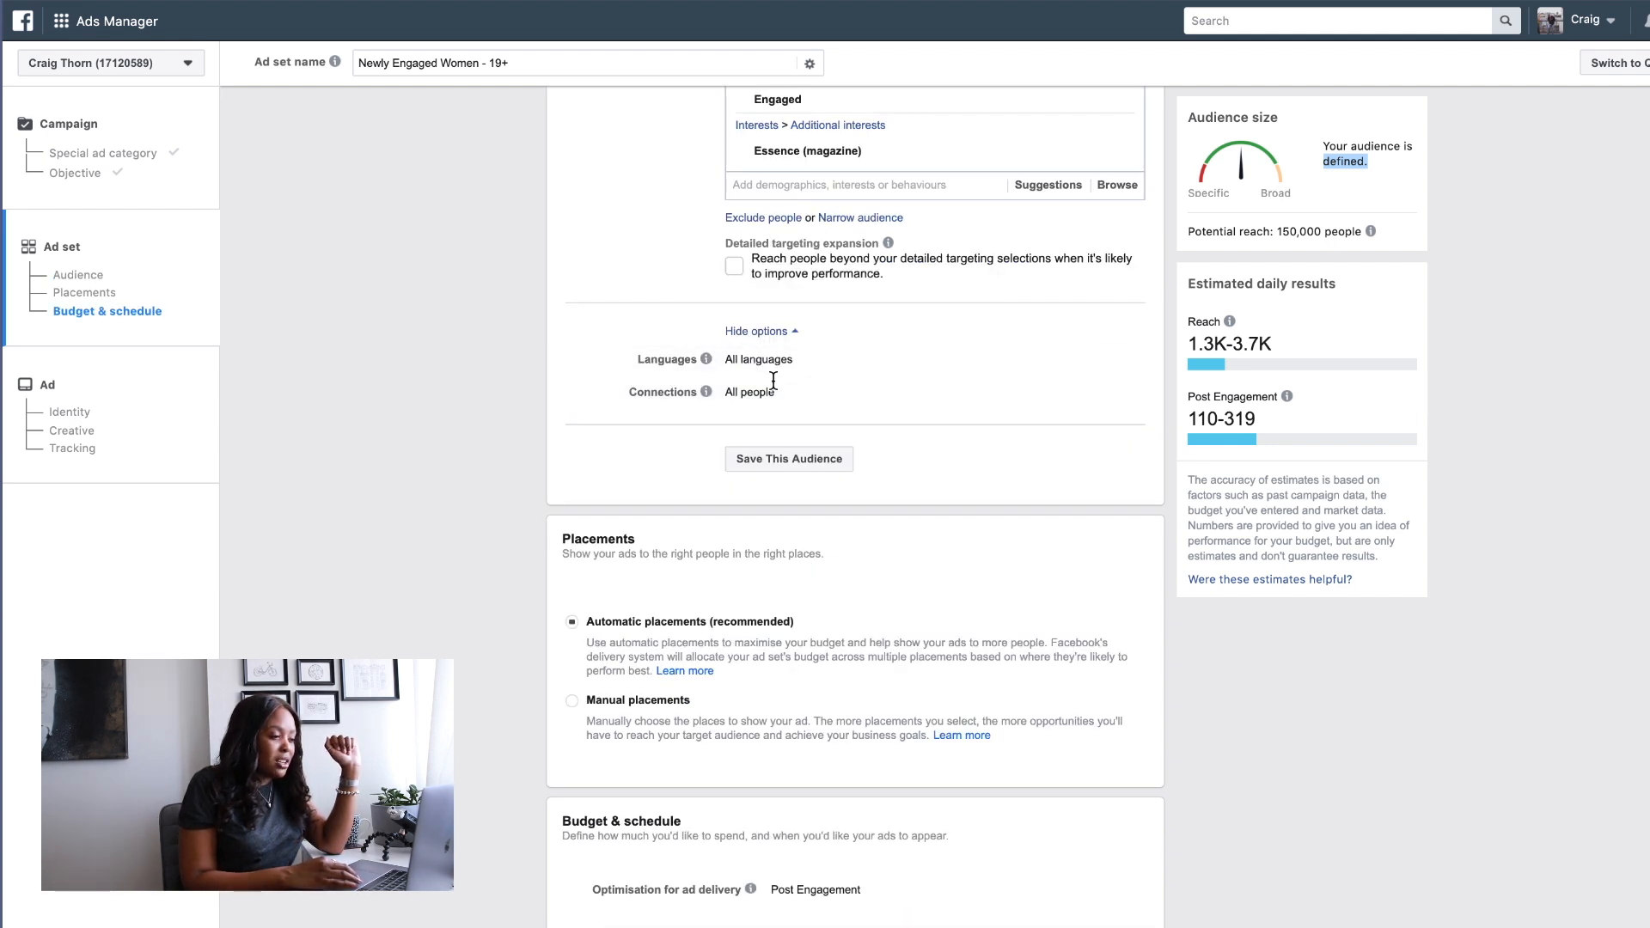
scroll(928, 483, "down", 1)
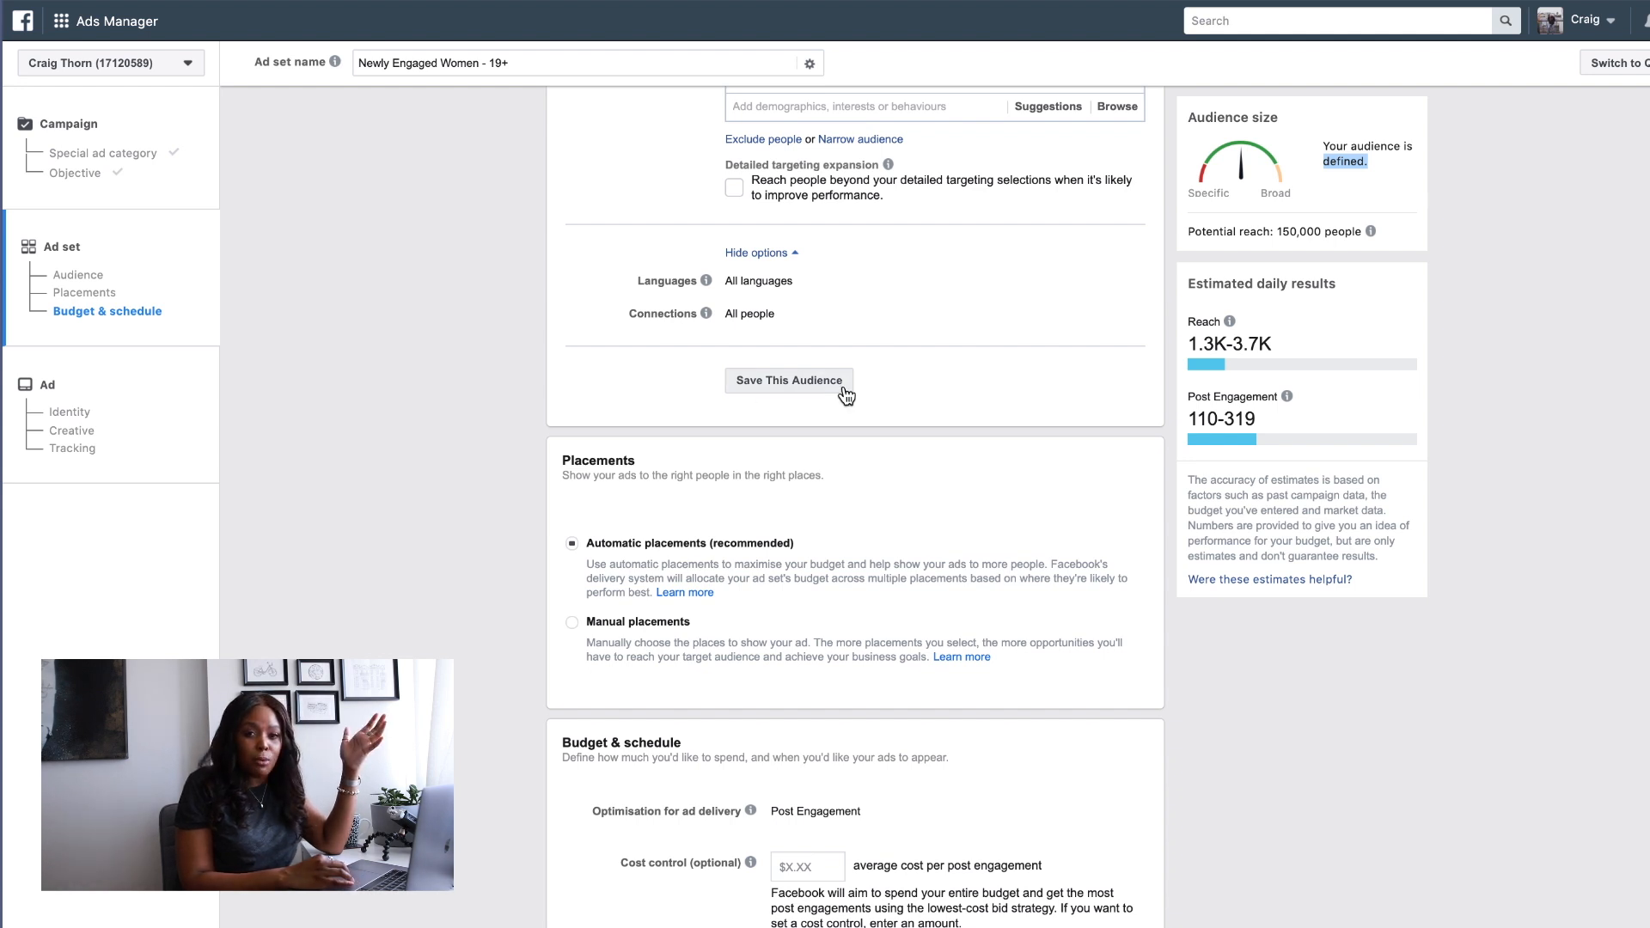
- Set the audience's minimum age to 19
scroll(679, 526, "up", 10)
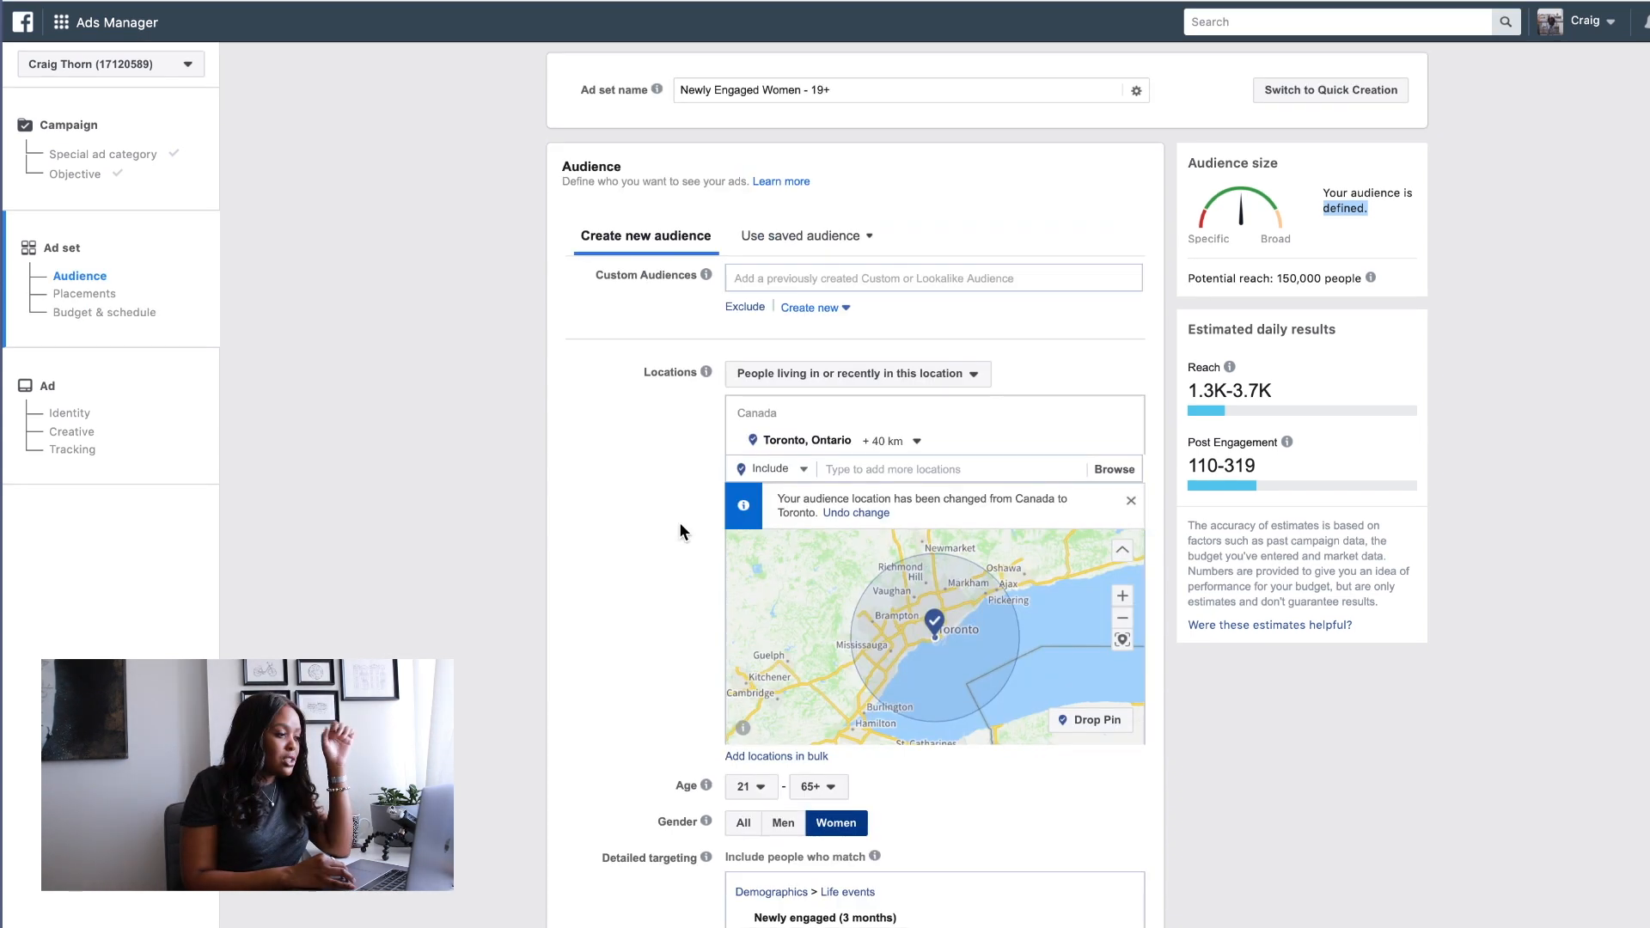
scroll(679, 526, "down", 4)
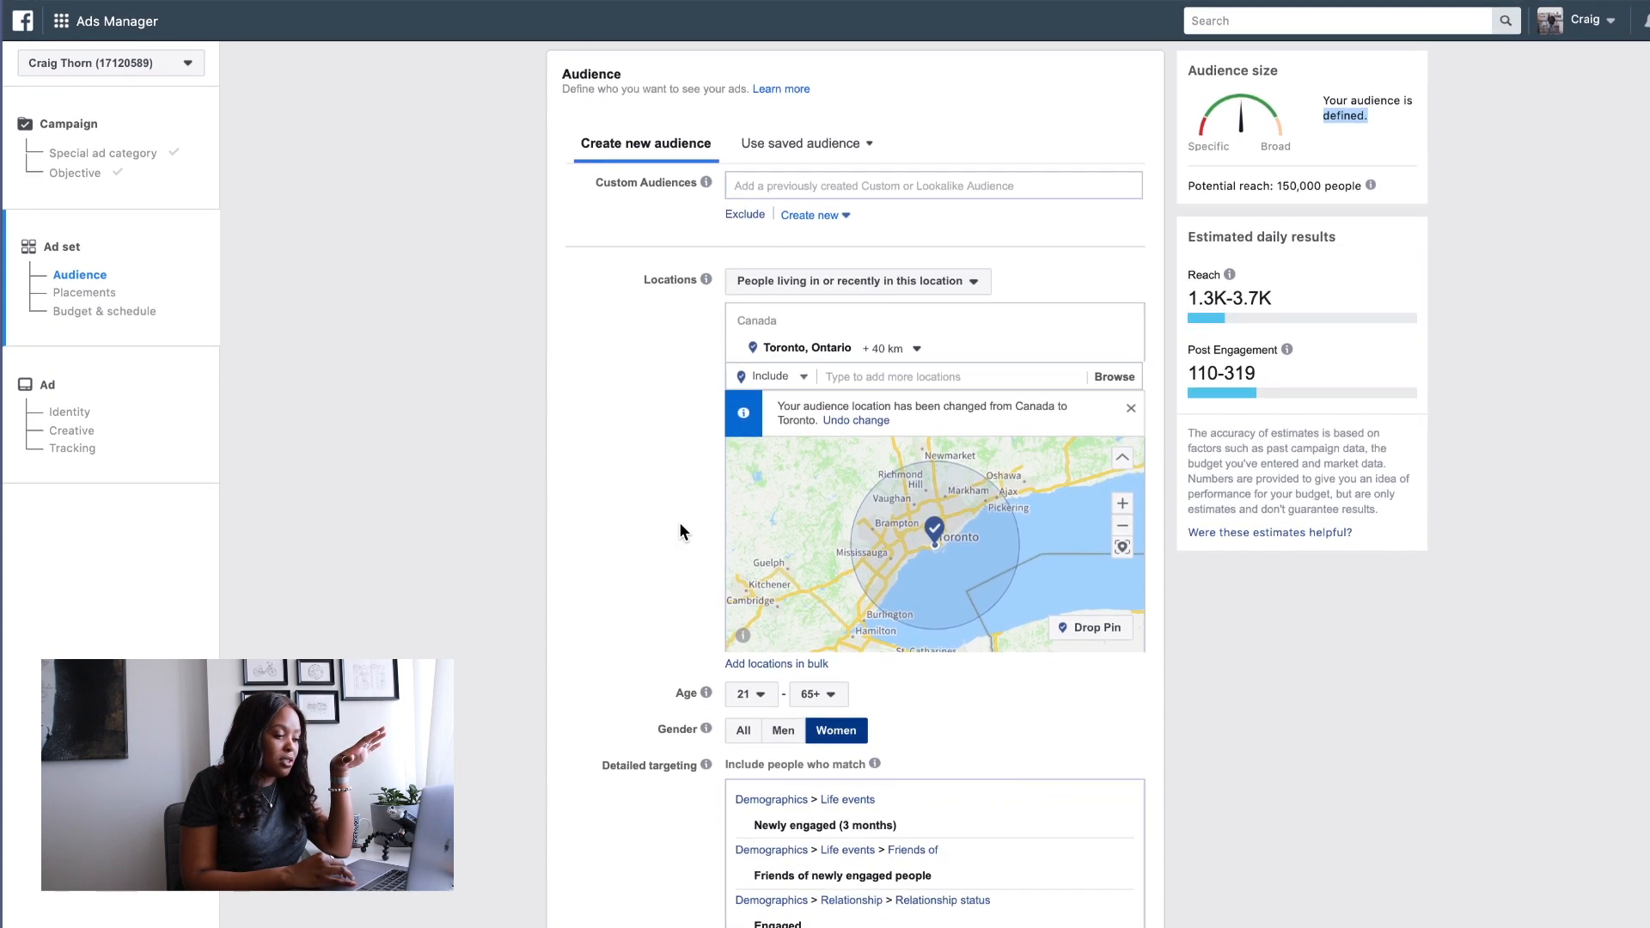
scroll(679, 523, "up", 4)
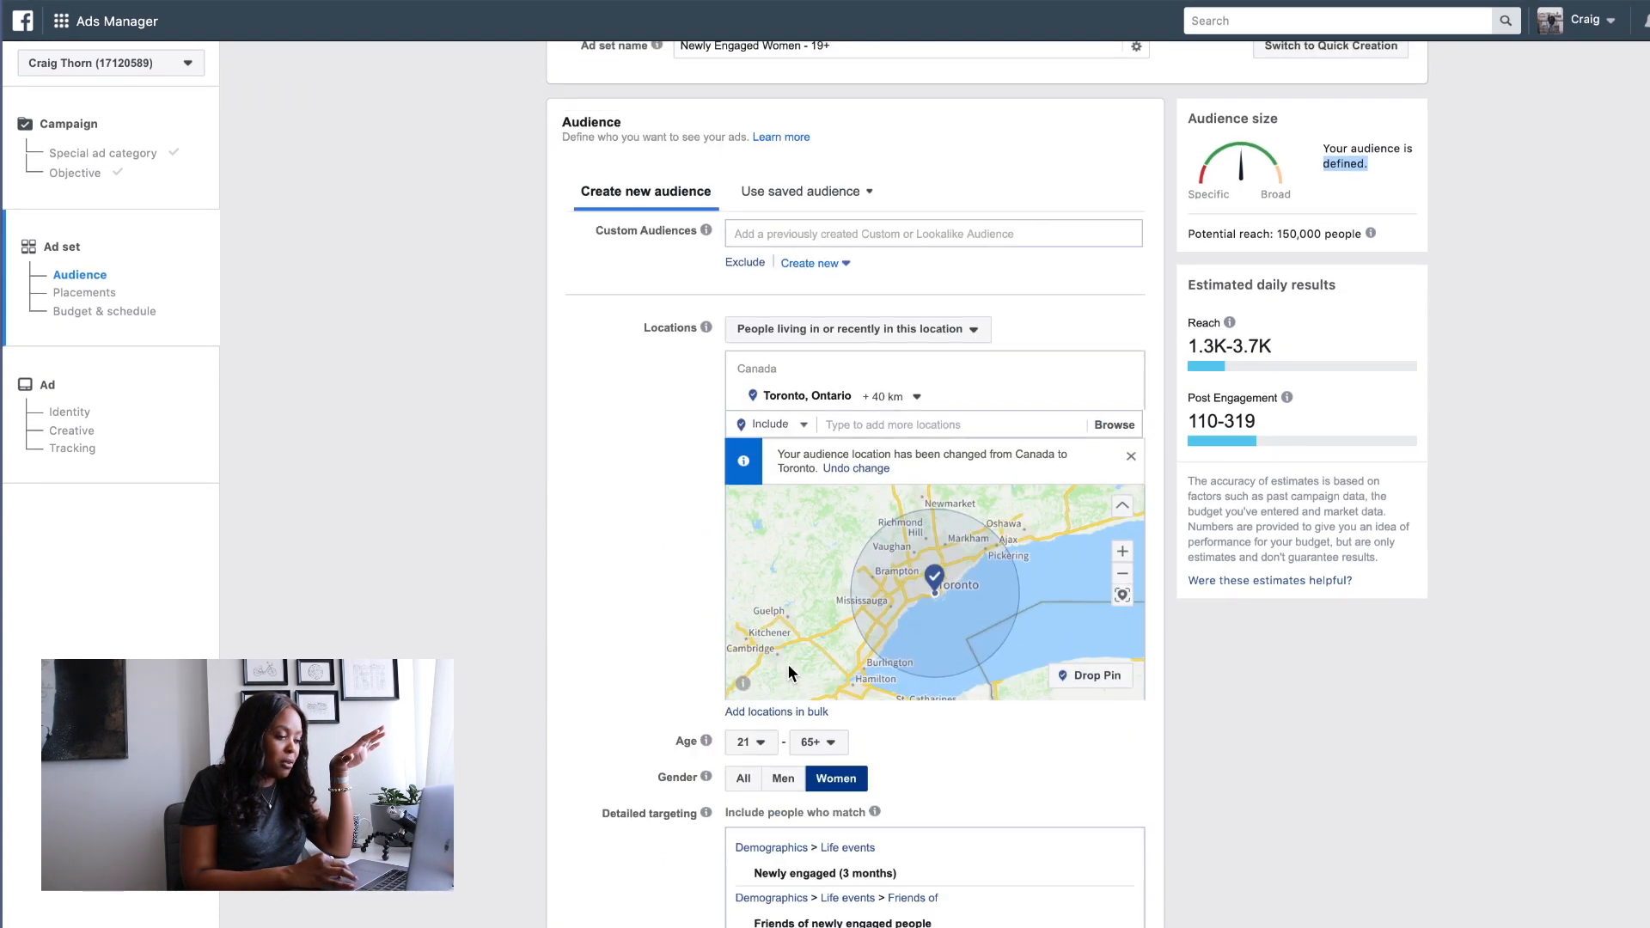
left_click(759, 751)
left_click(762, 921)
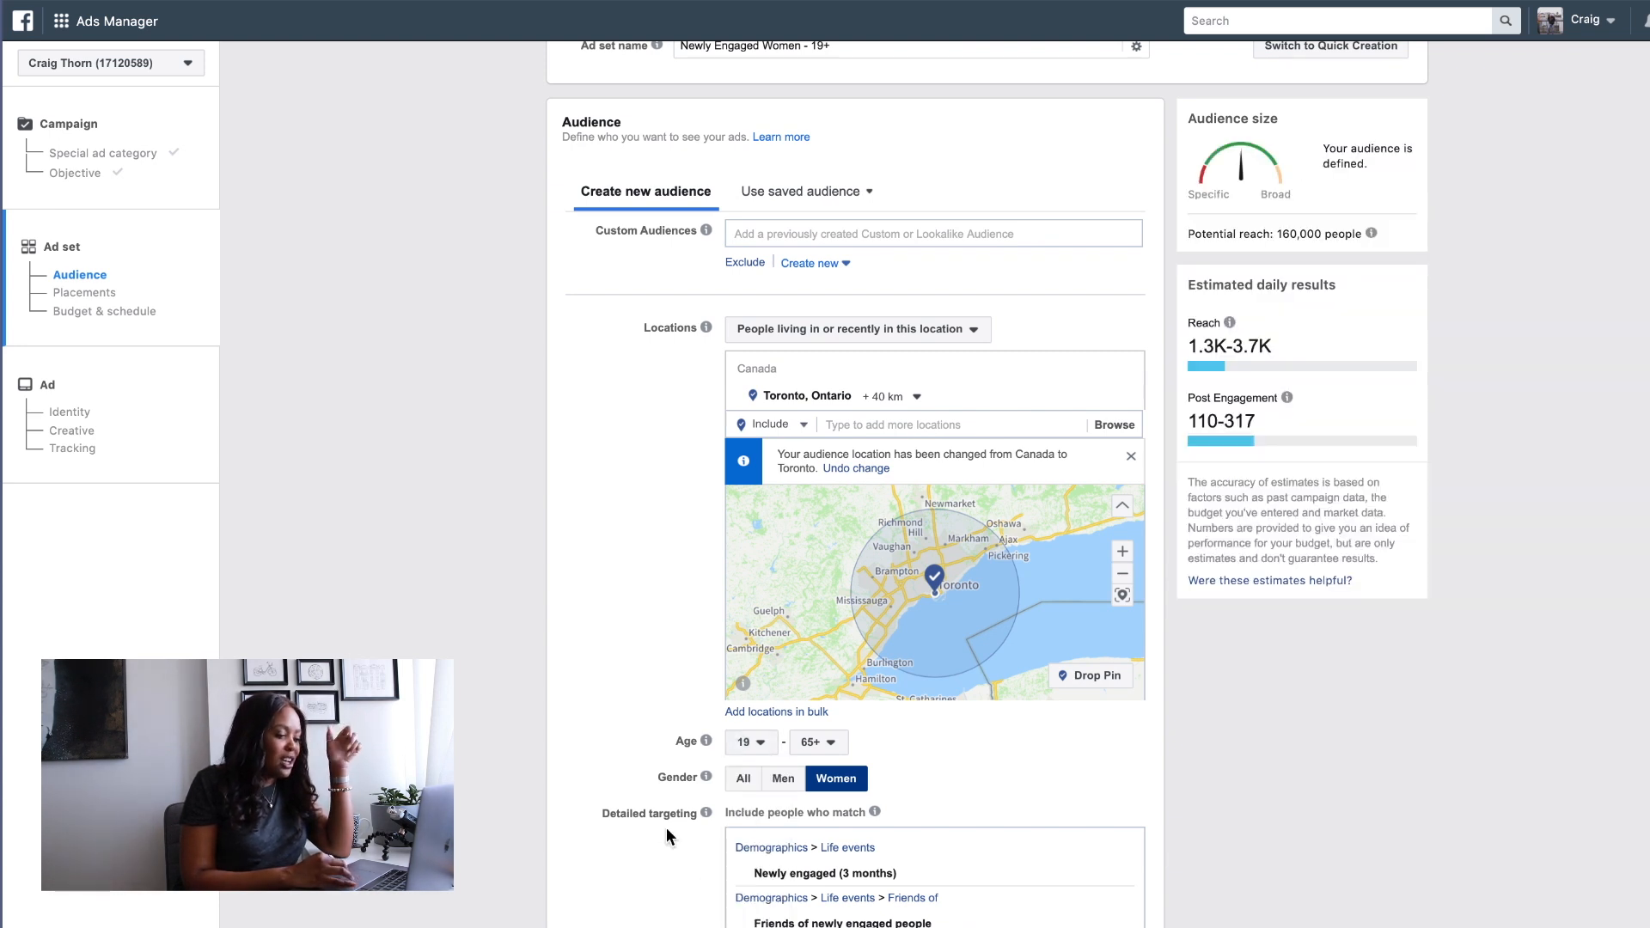
- Try a maximum age of 50 for the audience
scroll(666, 827, "down", 7)
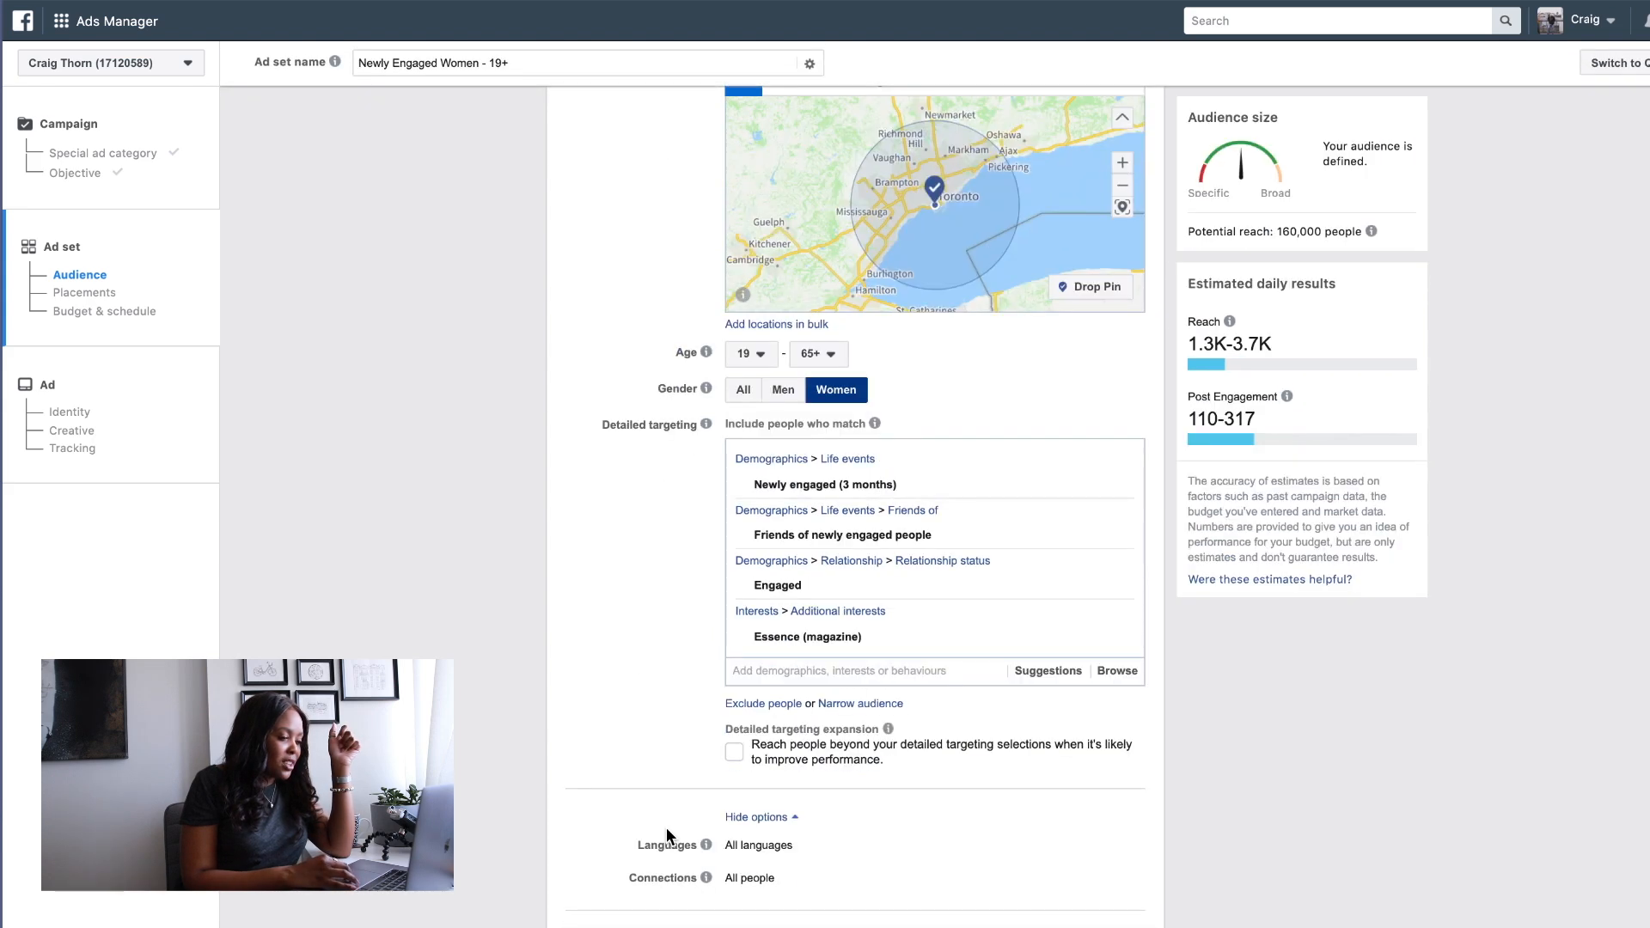
left_click(818, 169)
scroll(827, 253, "up", 2)
scroll(828, 253, "up", 3)
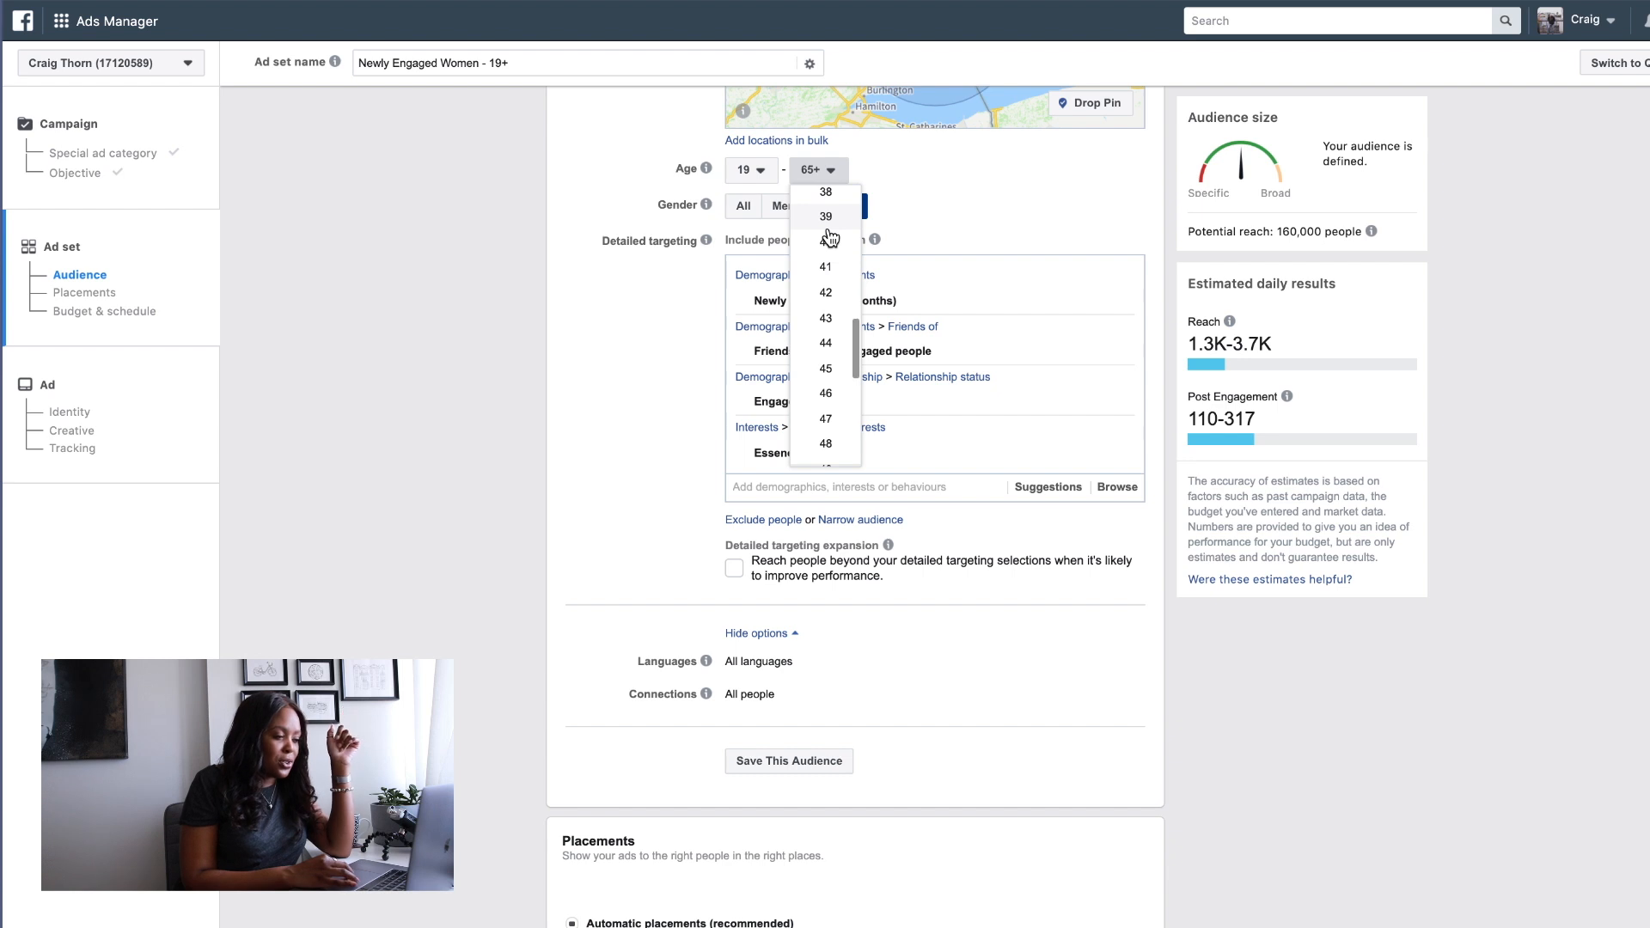
scroll(830, 234, "down", 2)
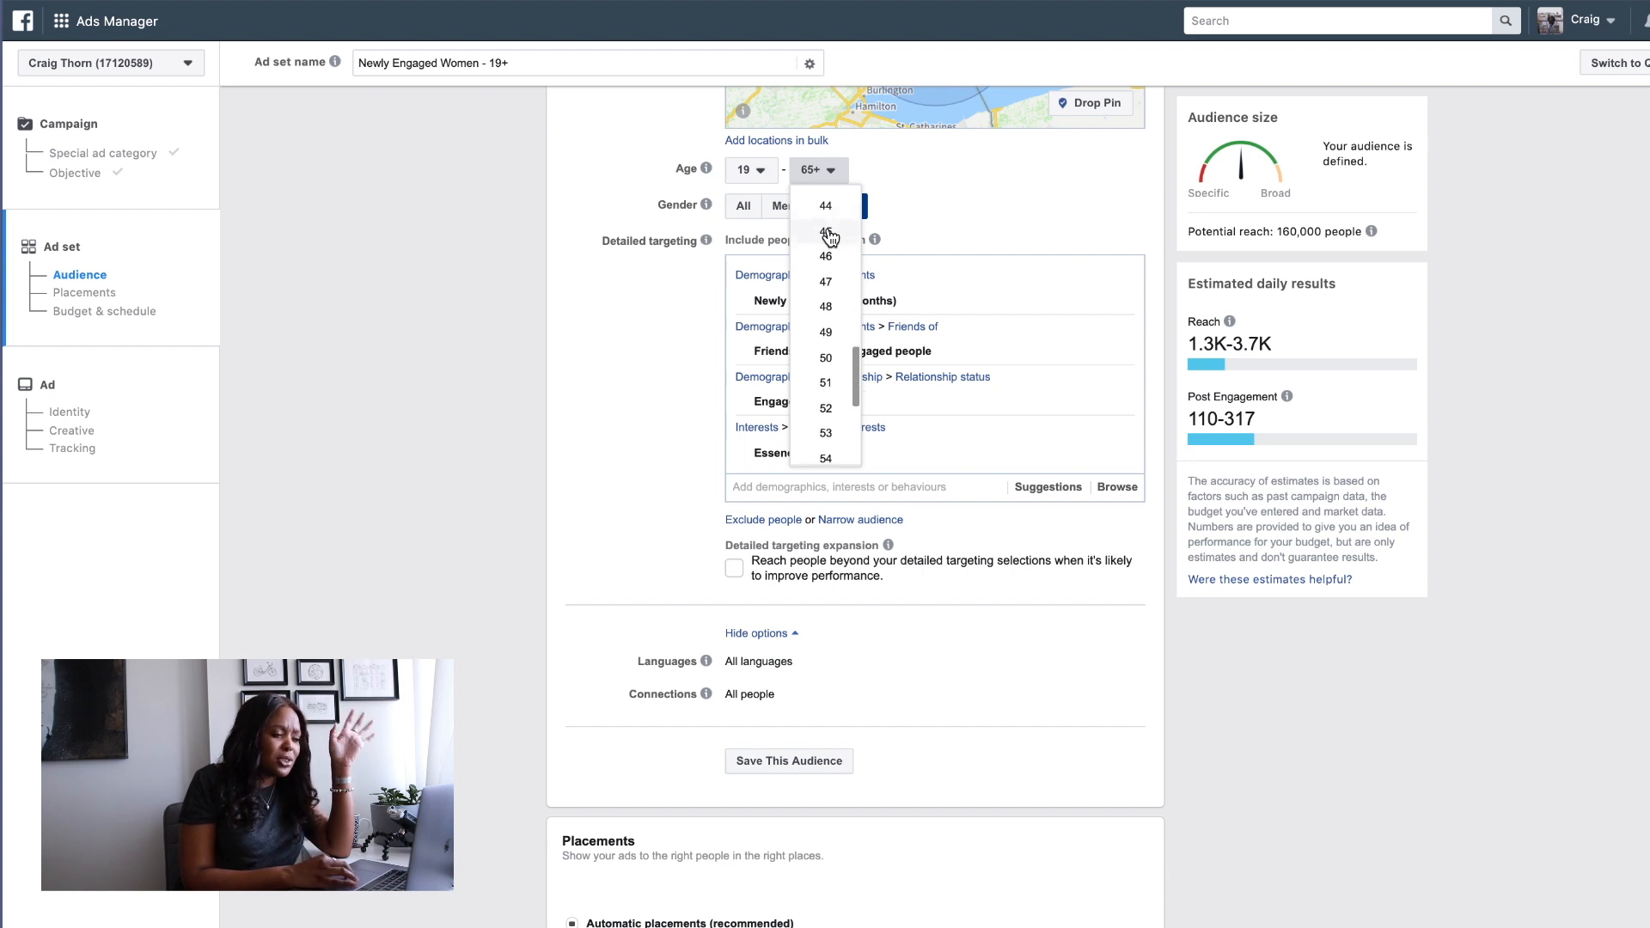
left_click(830, 359)
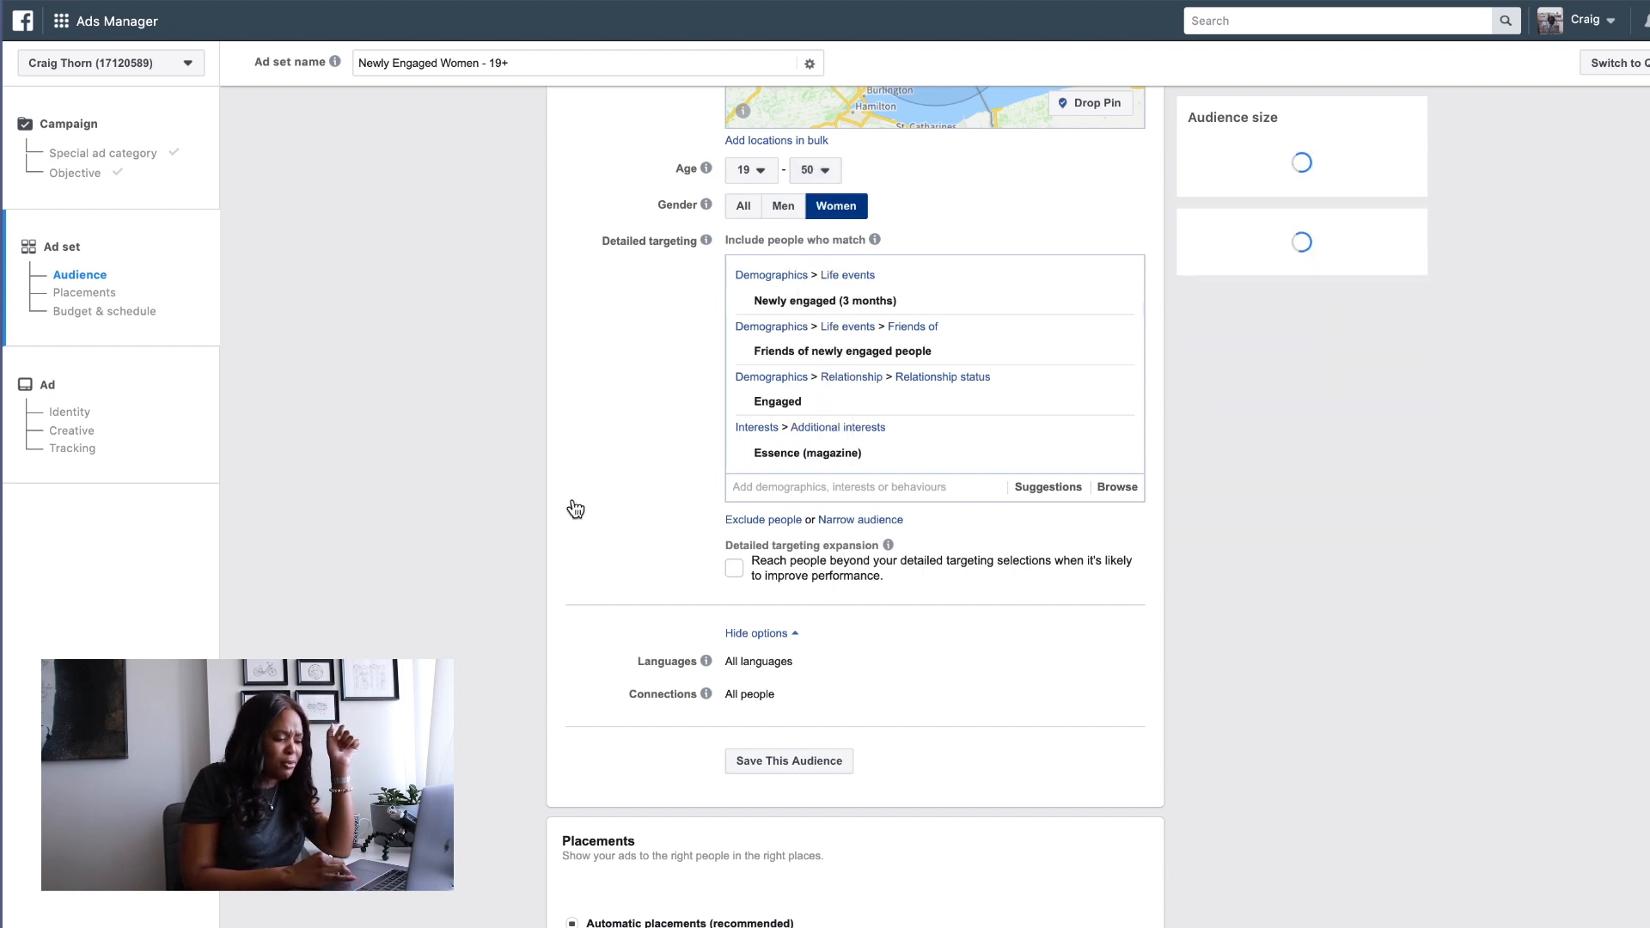
- Set the audience's maximum age back to 65+
scroll(572, 506, "down", 1)
left_click(818, 148)
scroll(828, 343, "down", 3)
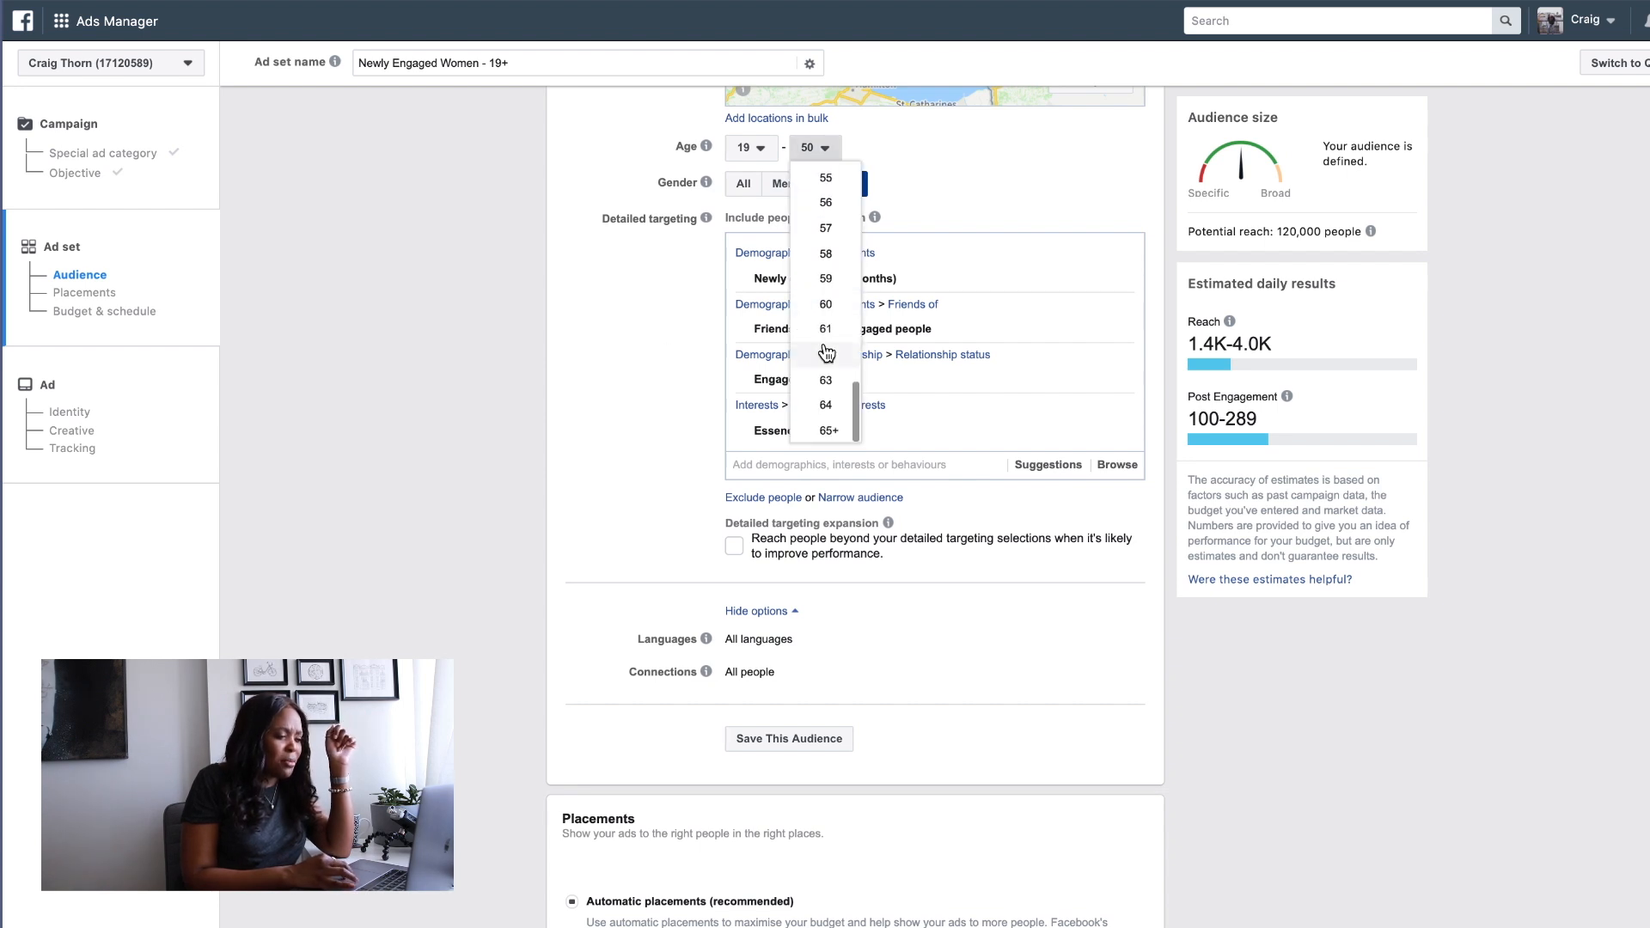
left_click(829, 430)
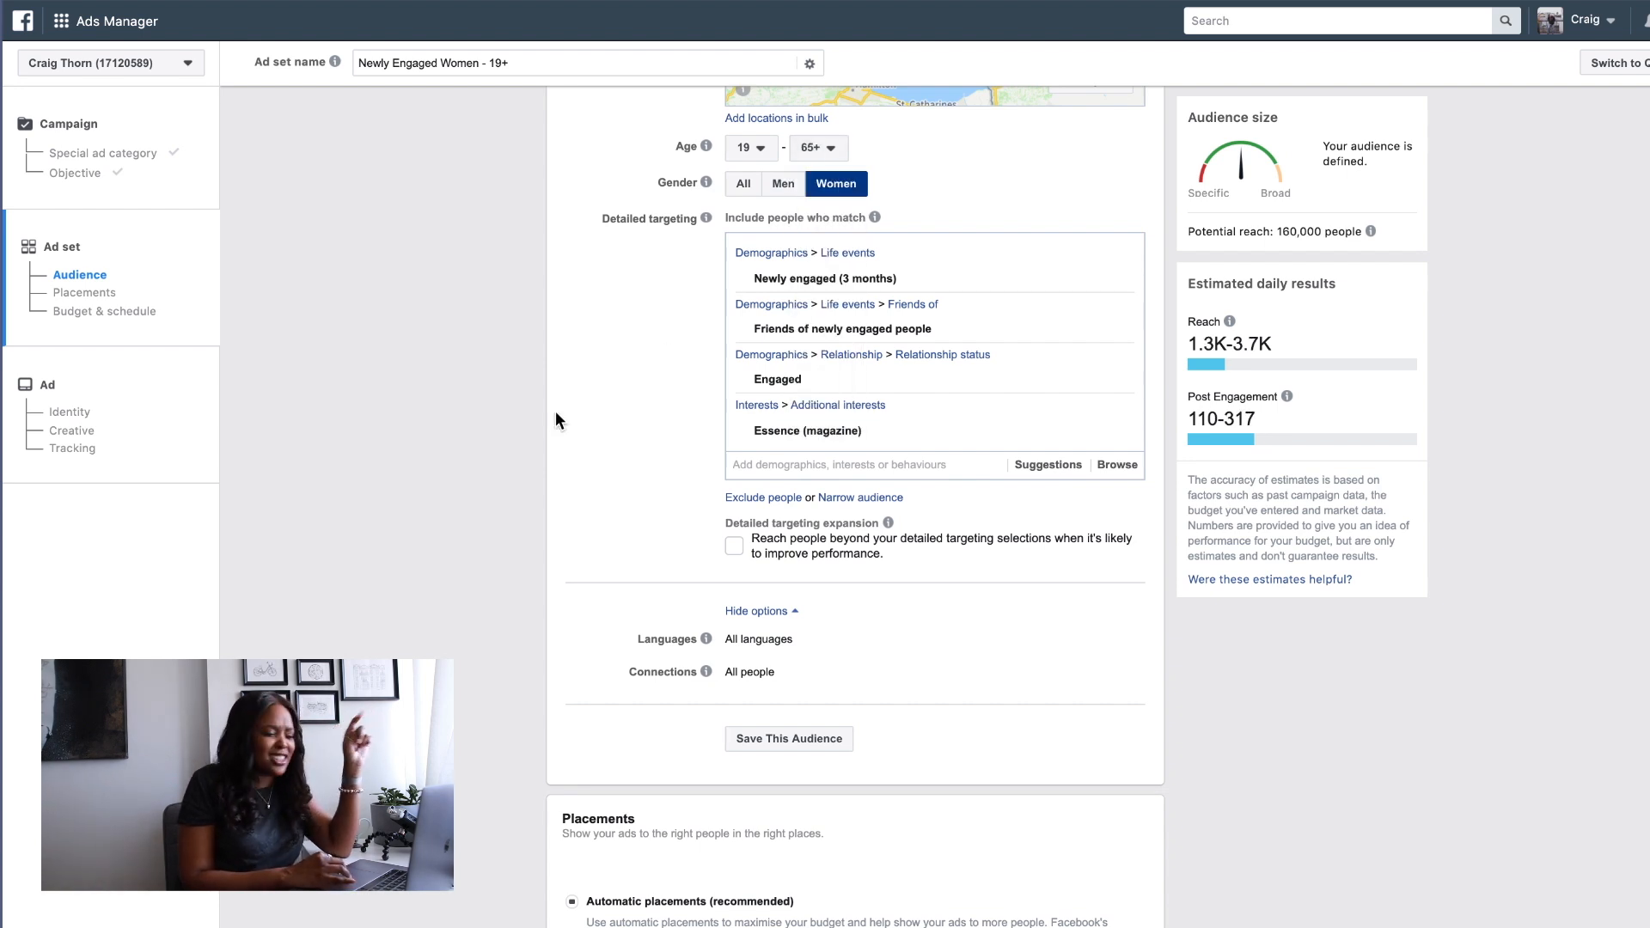
- Switch the ad set to manual placements and deselect the Facebook platform, keeping only Instagram
scroll(555, 411, "down", 3)
scroll(612, 615, "down", 1)
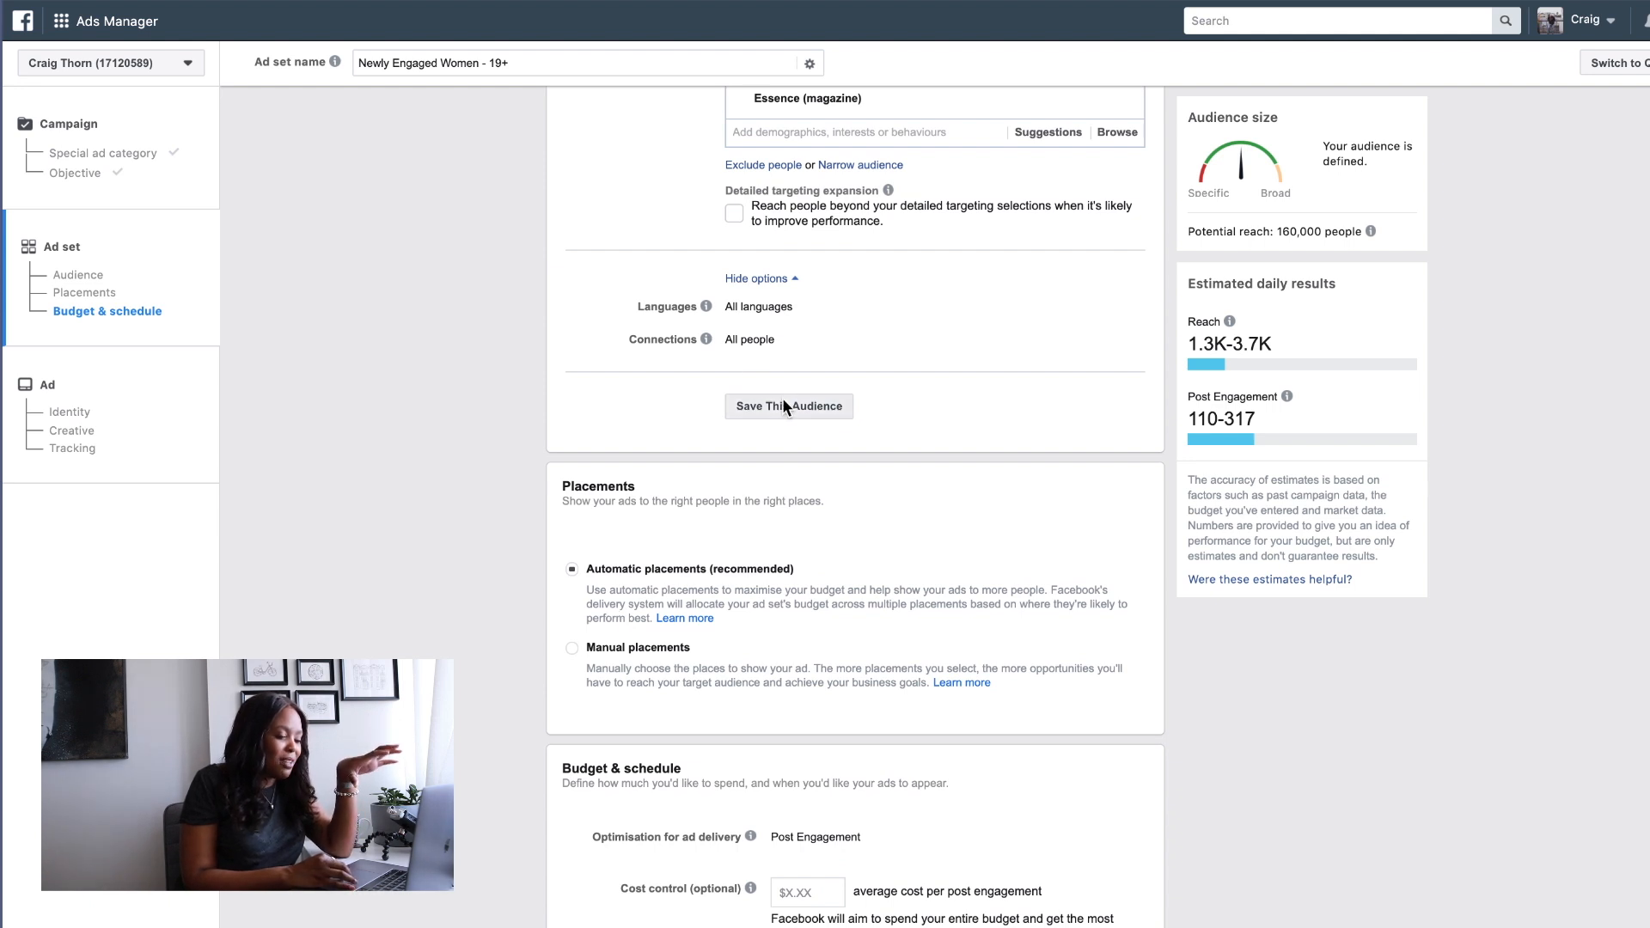
scroll(615, 539, "down", 4)
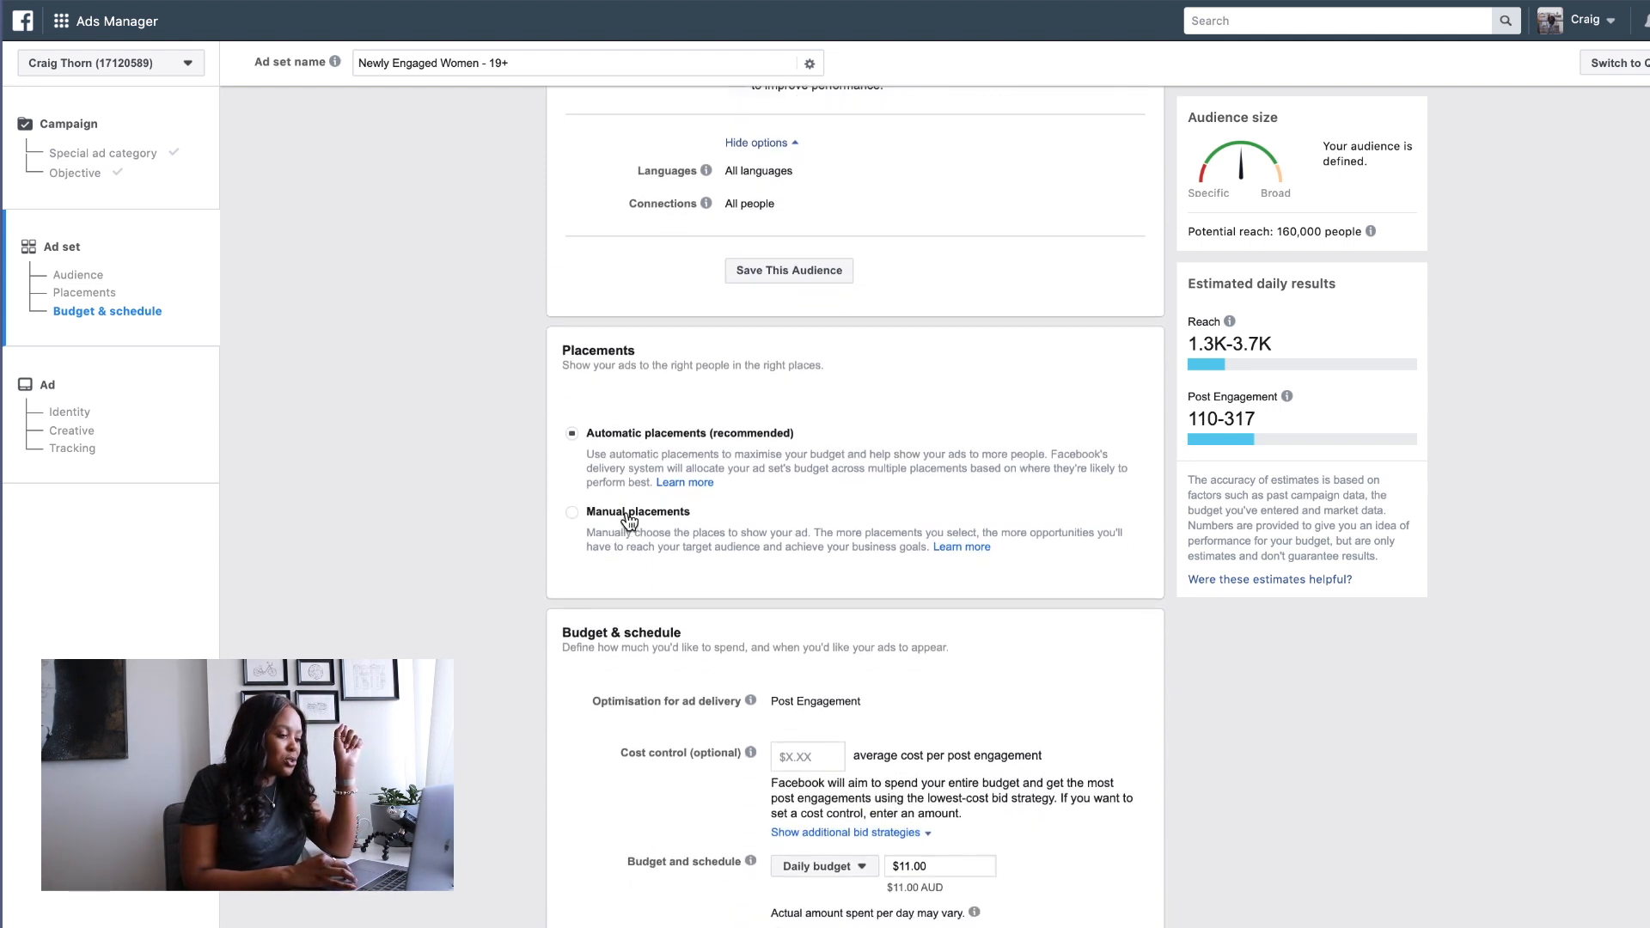
left_click(630, 515)
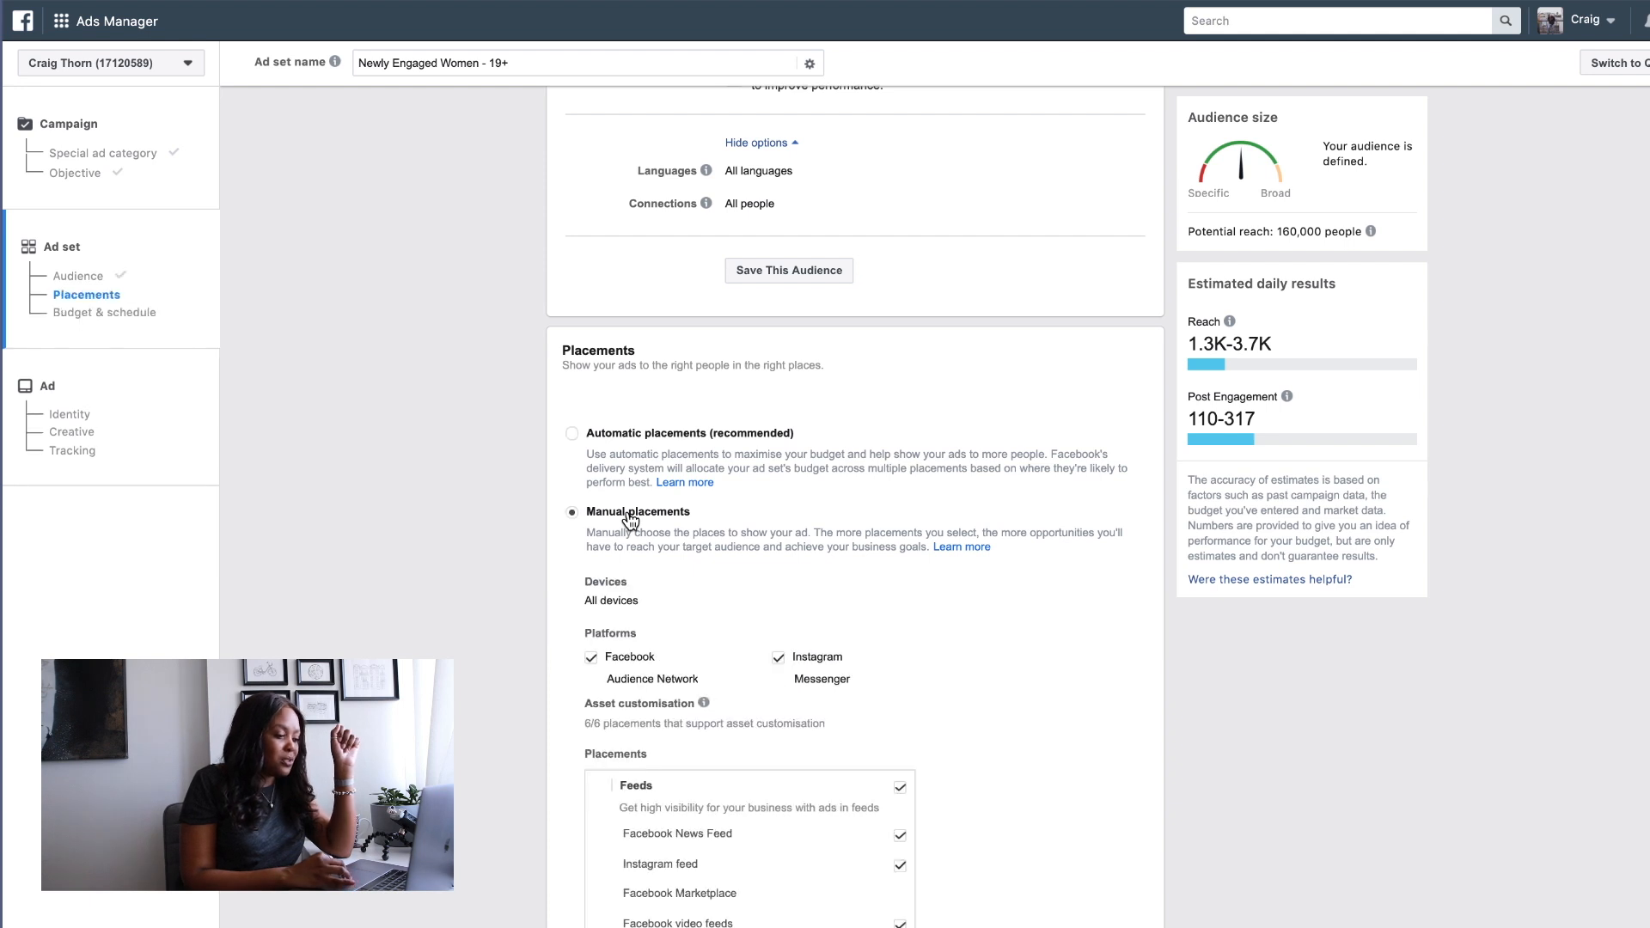
scroll(627, 516, "down", 3)
scroll(482, 602, "down", 5)
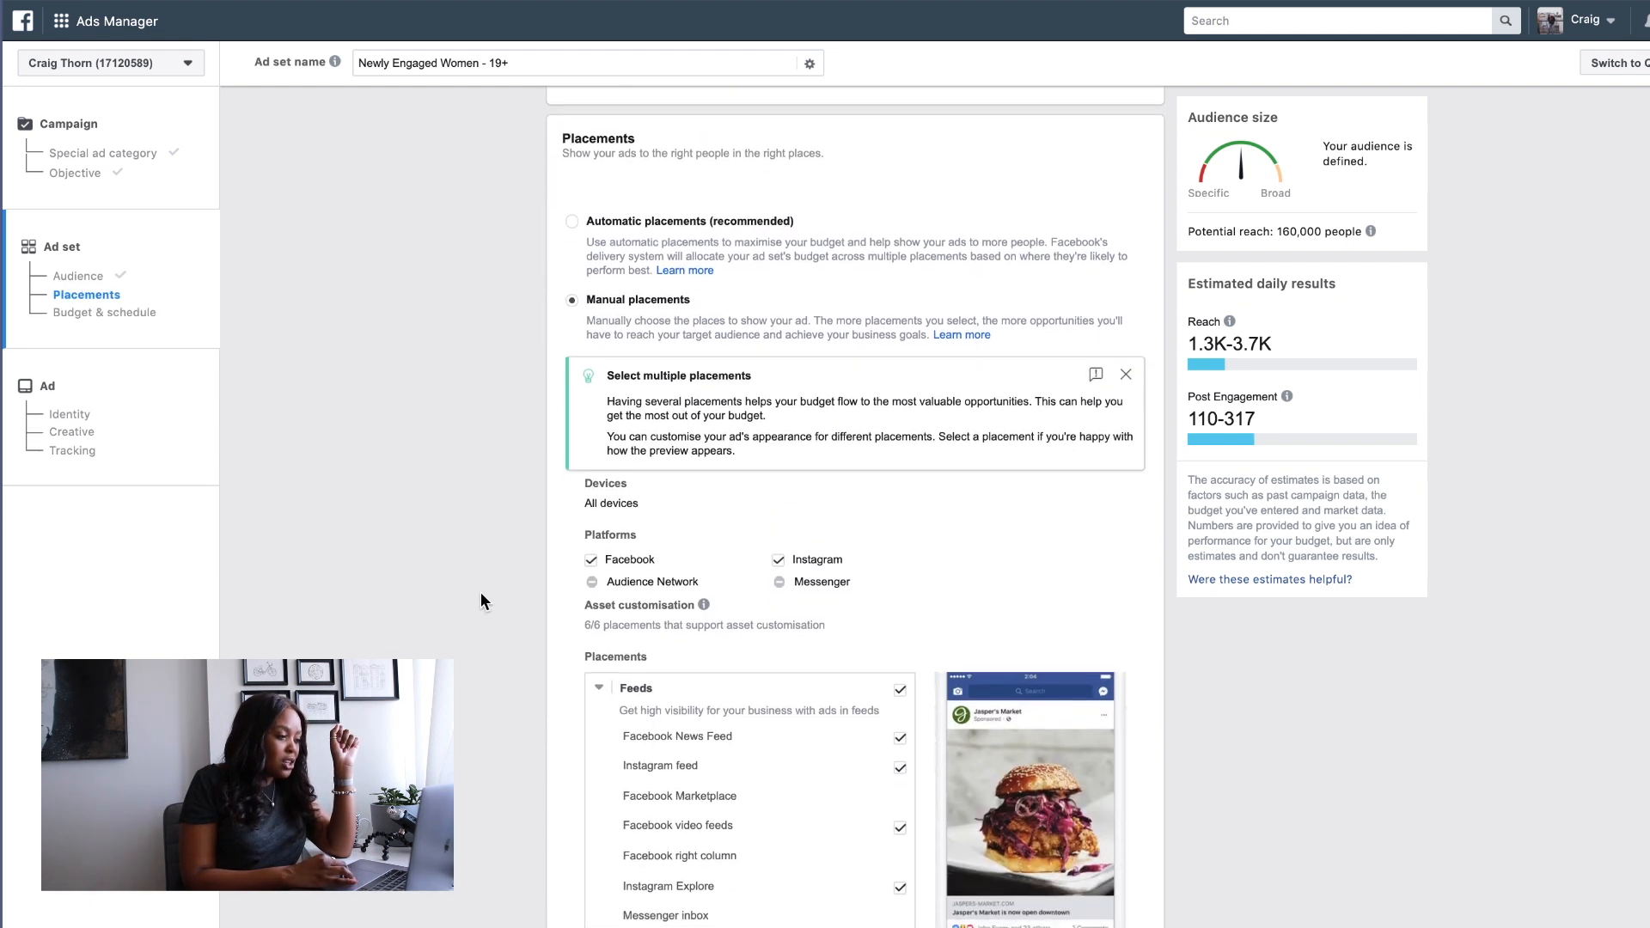
scroll(481, 601, "down", 2)
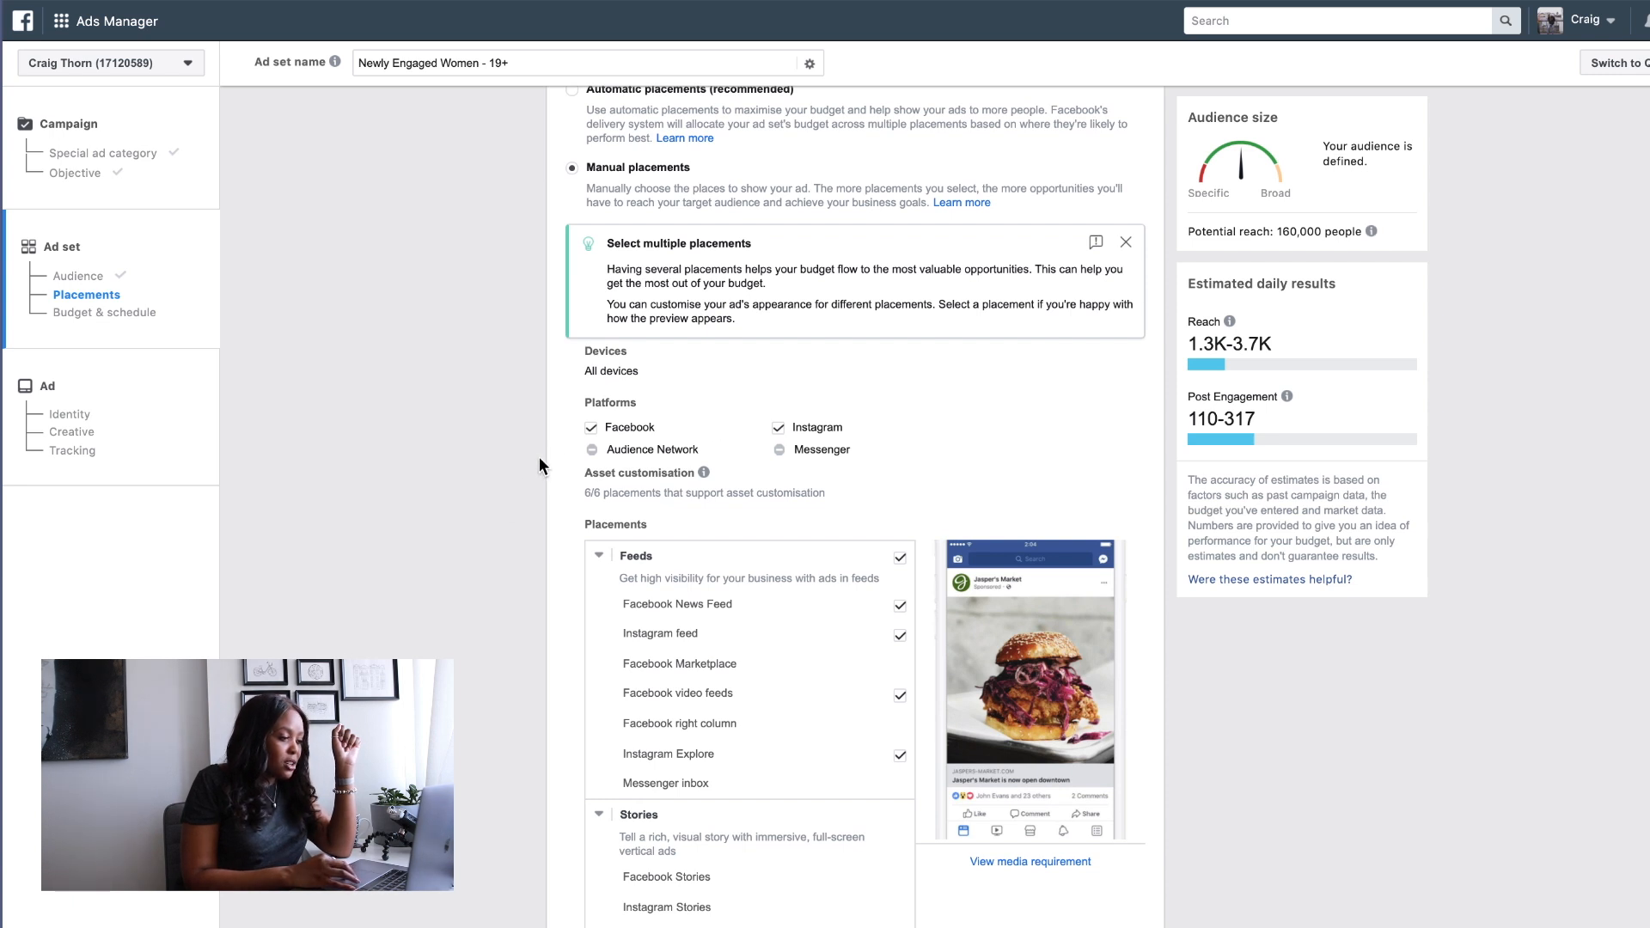
left_click(591, 428)
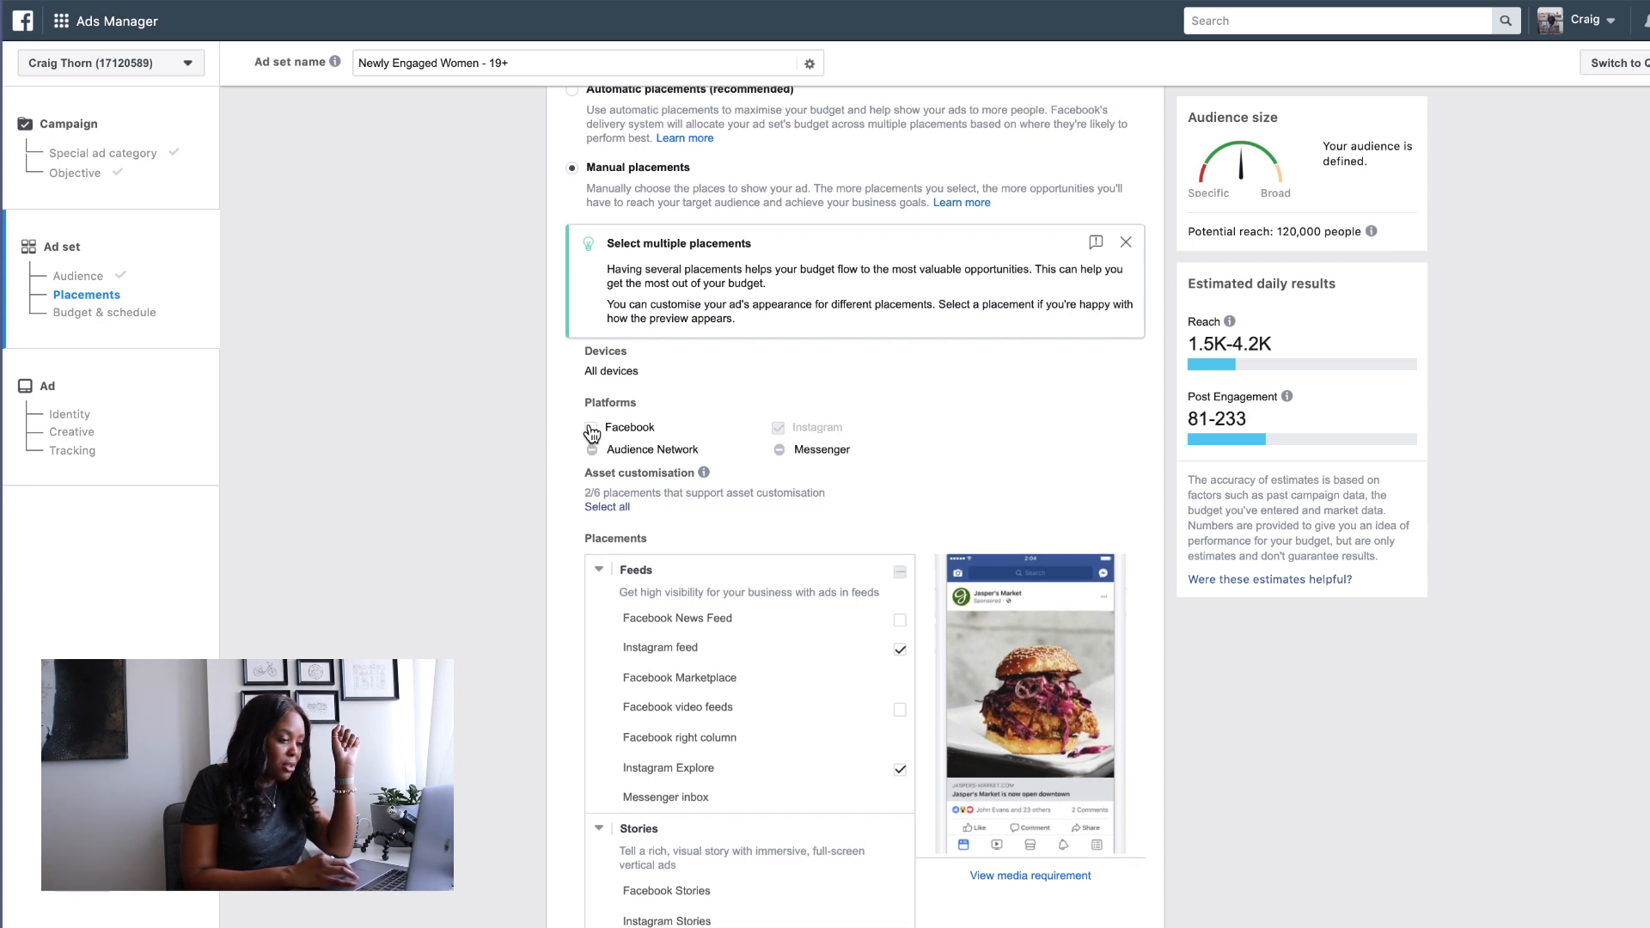
- Set the ad set's daily budget to $20
scroll(516, 464, "down", 3)
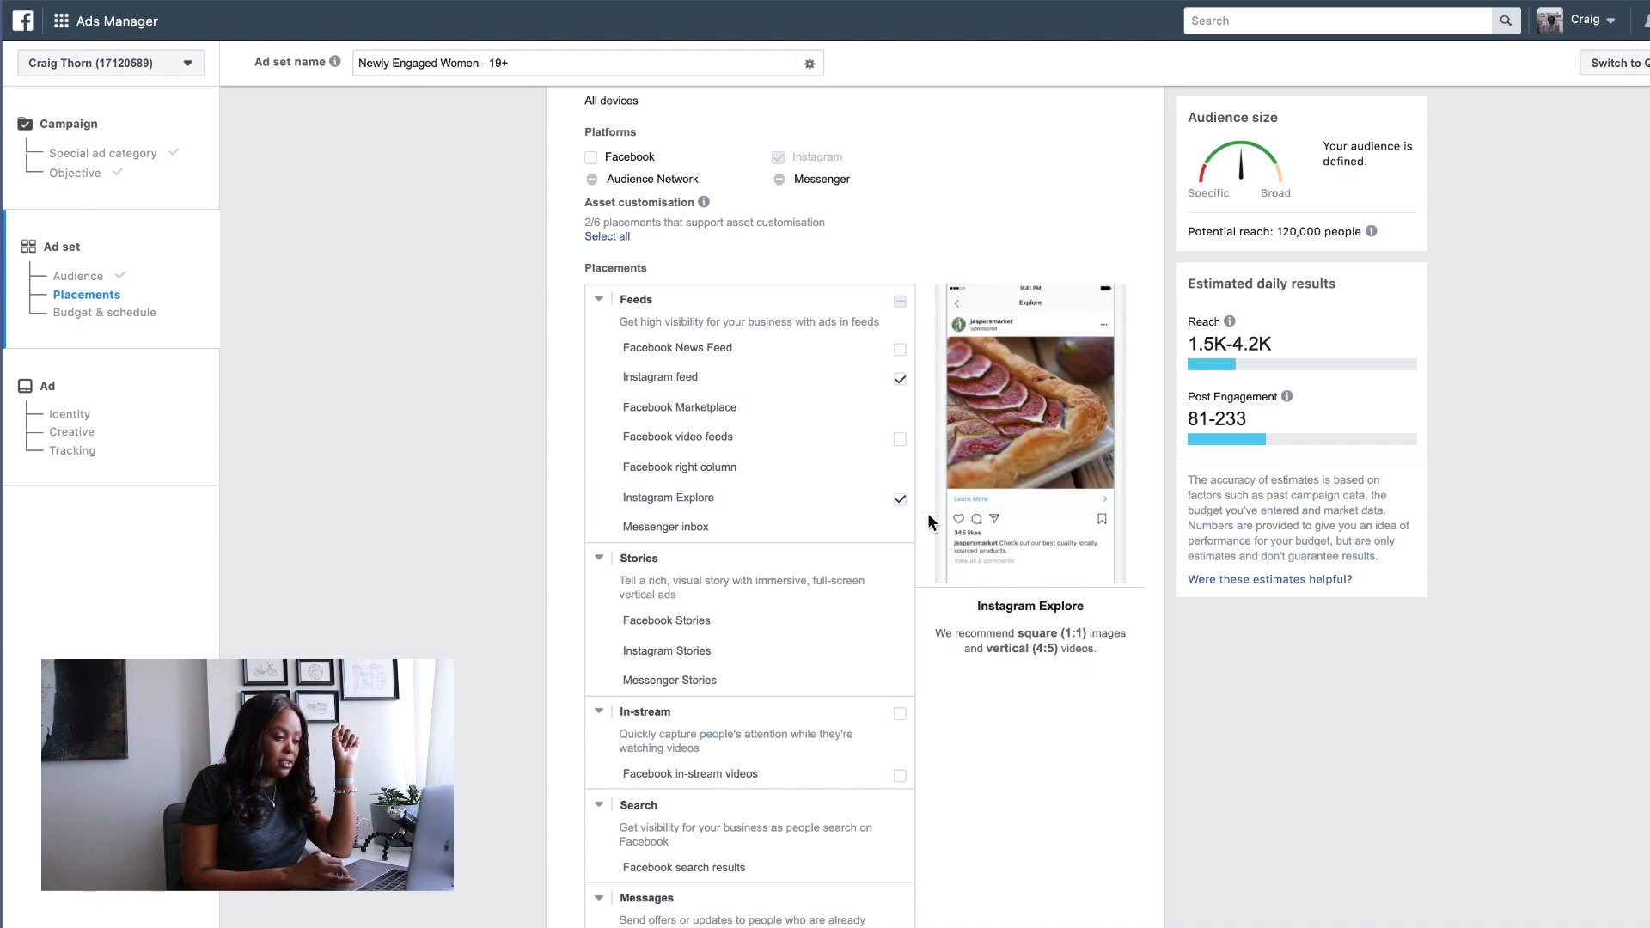
scroll(950, 539, "down", 6)
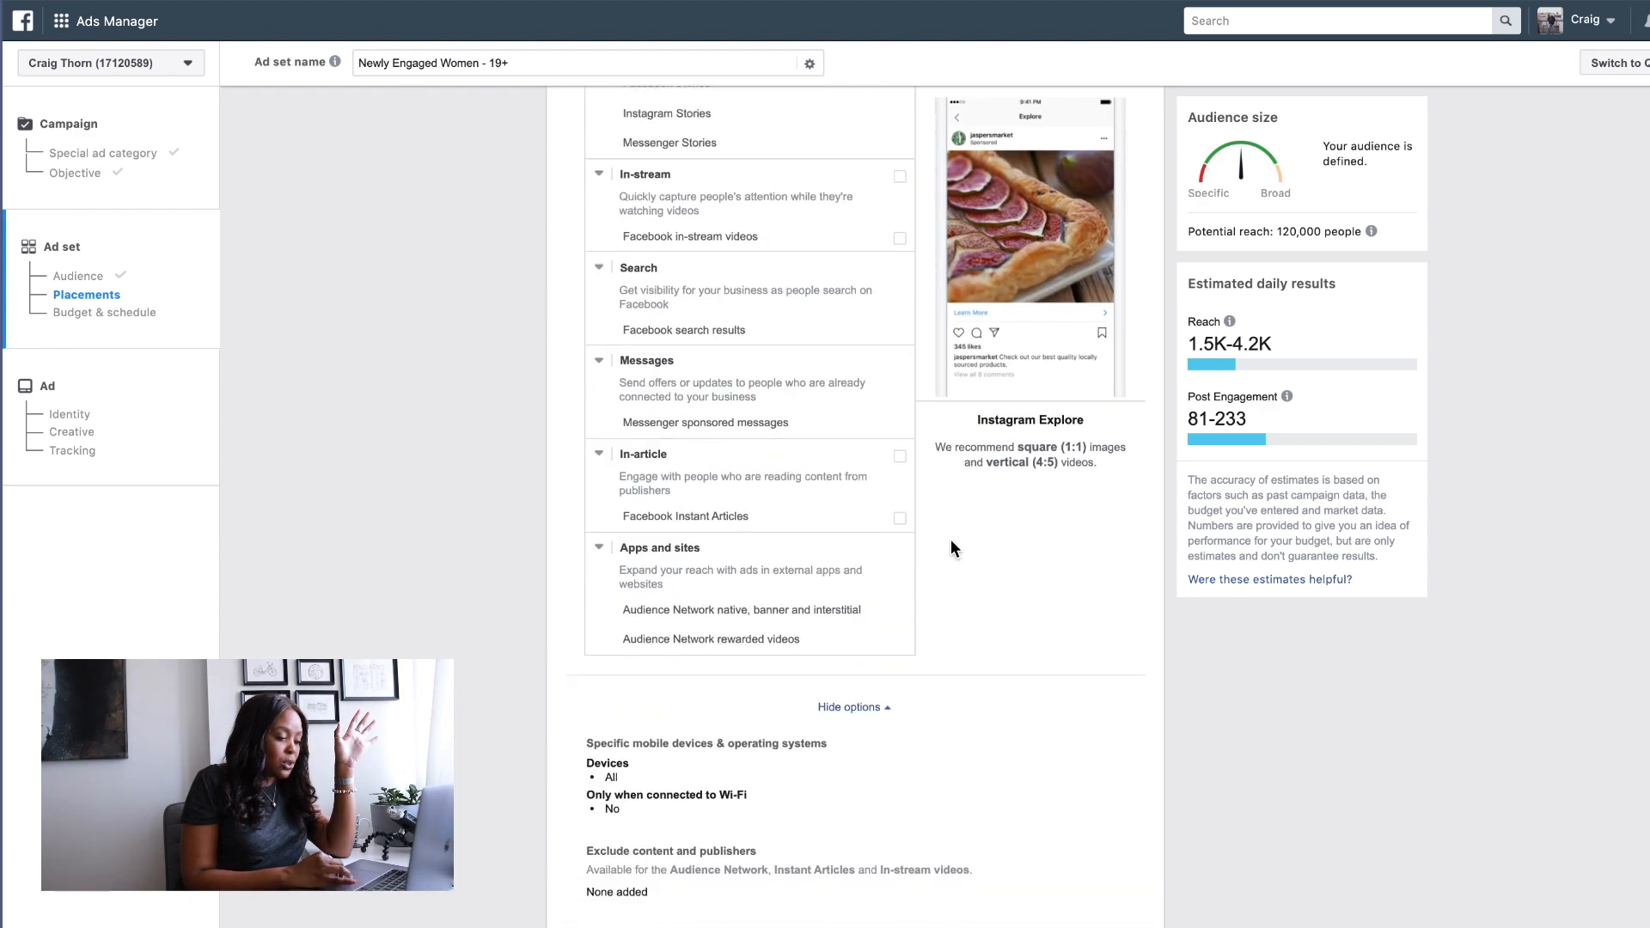
scroll(950, 543, "down", 5)
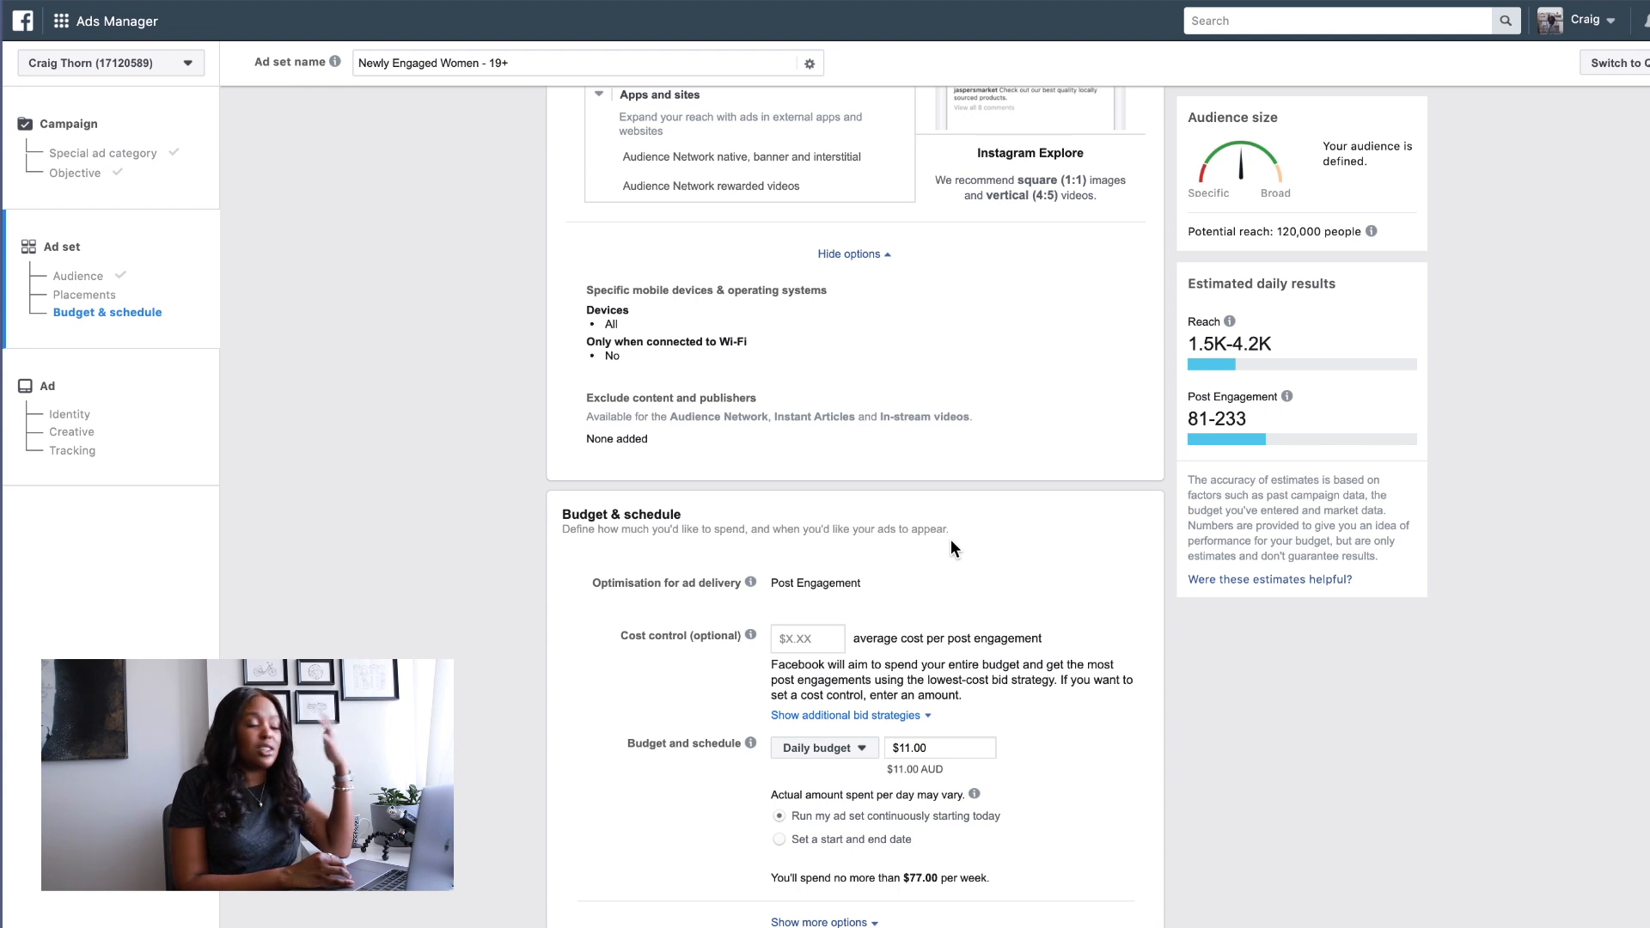
left_click_drag(945, 769, 869, 768)
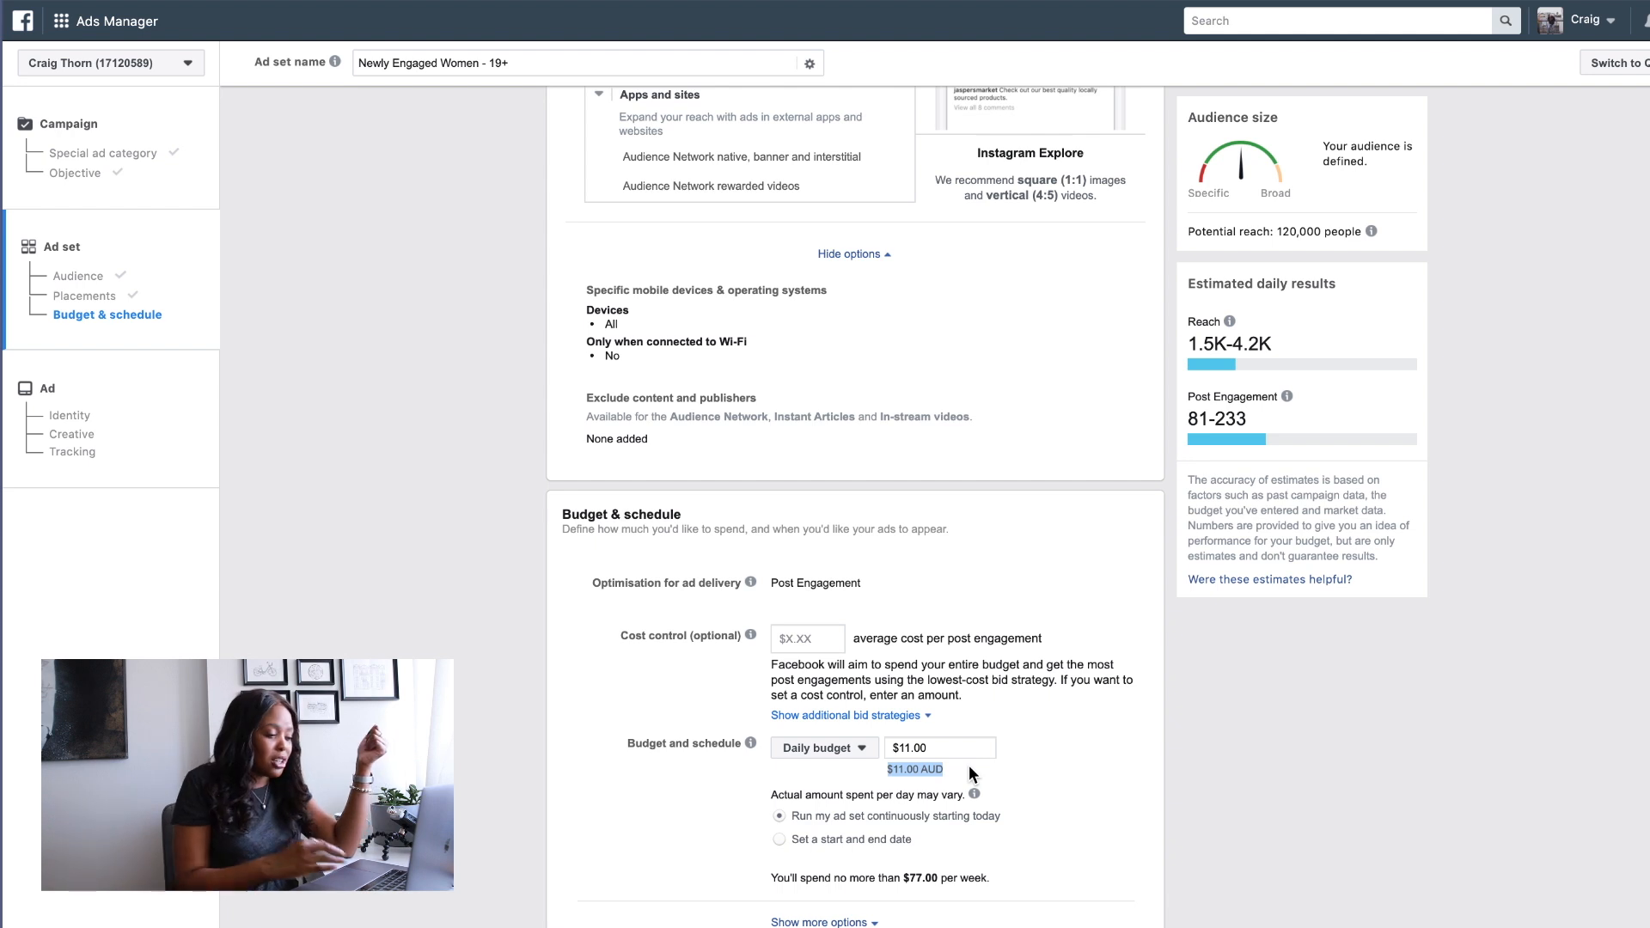
left_click(907, 749)
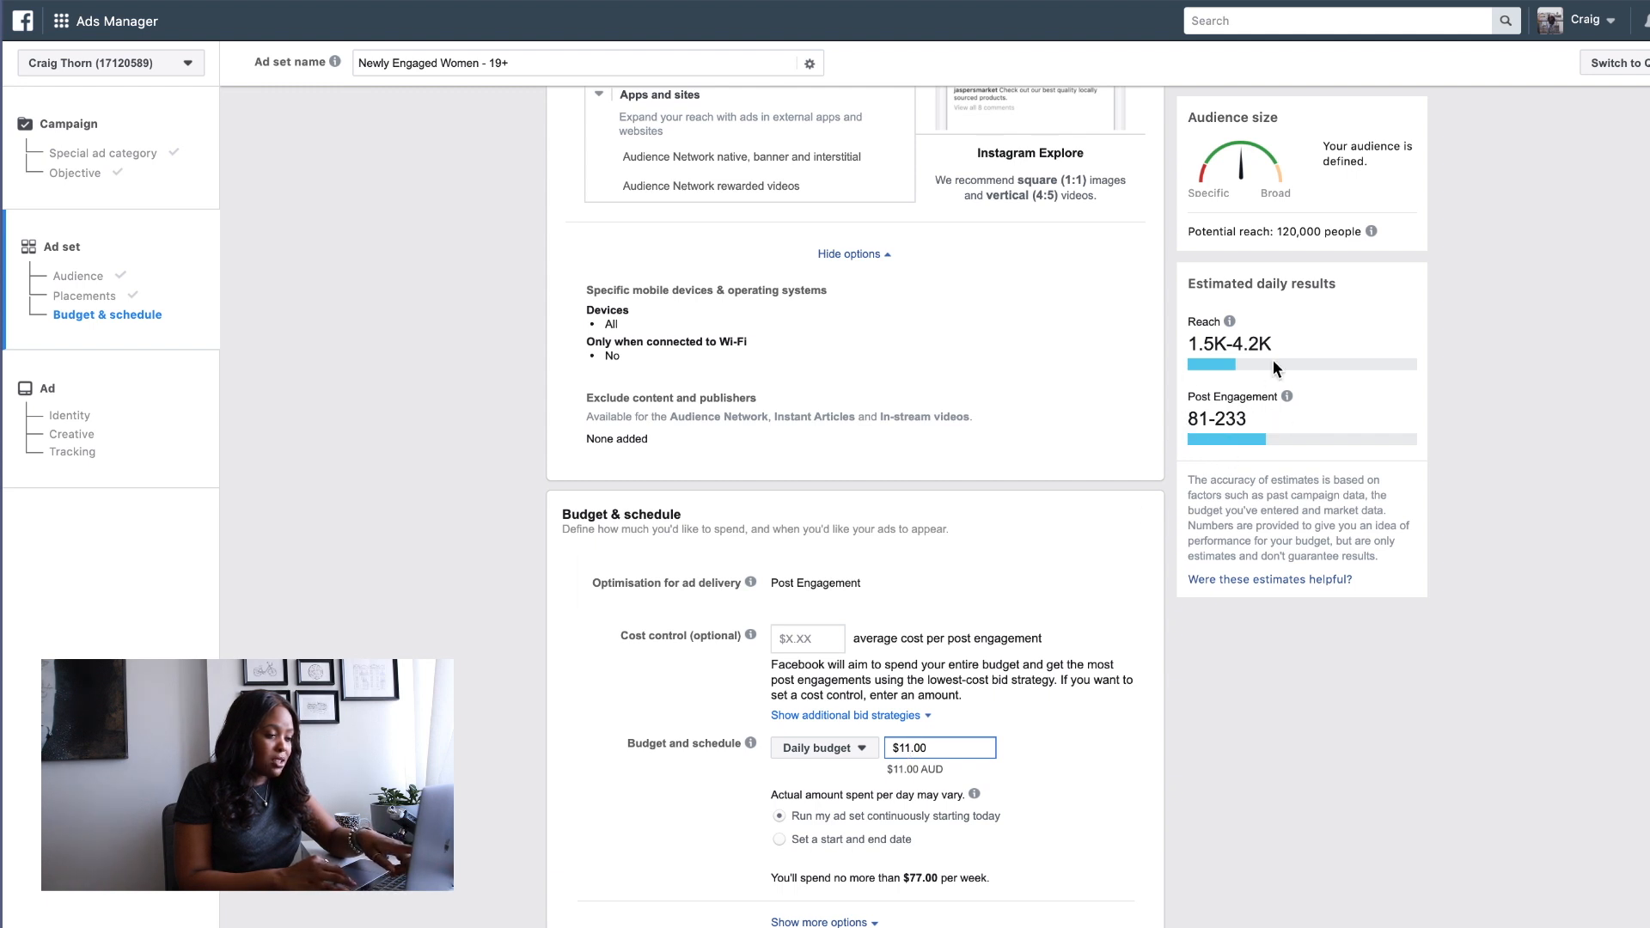
triple_click(954, 746)
type("20")
key("Tab")
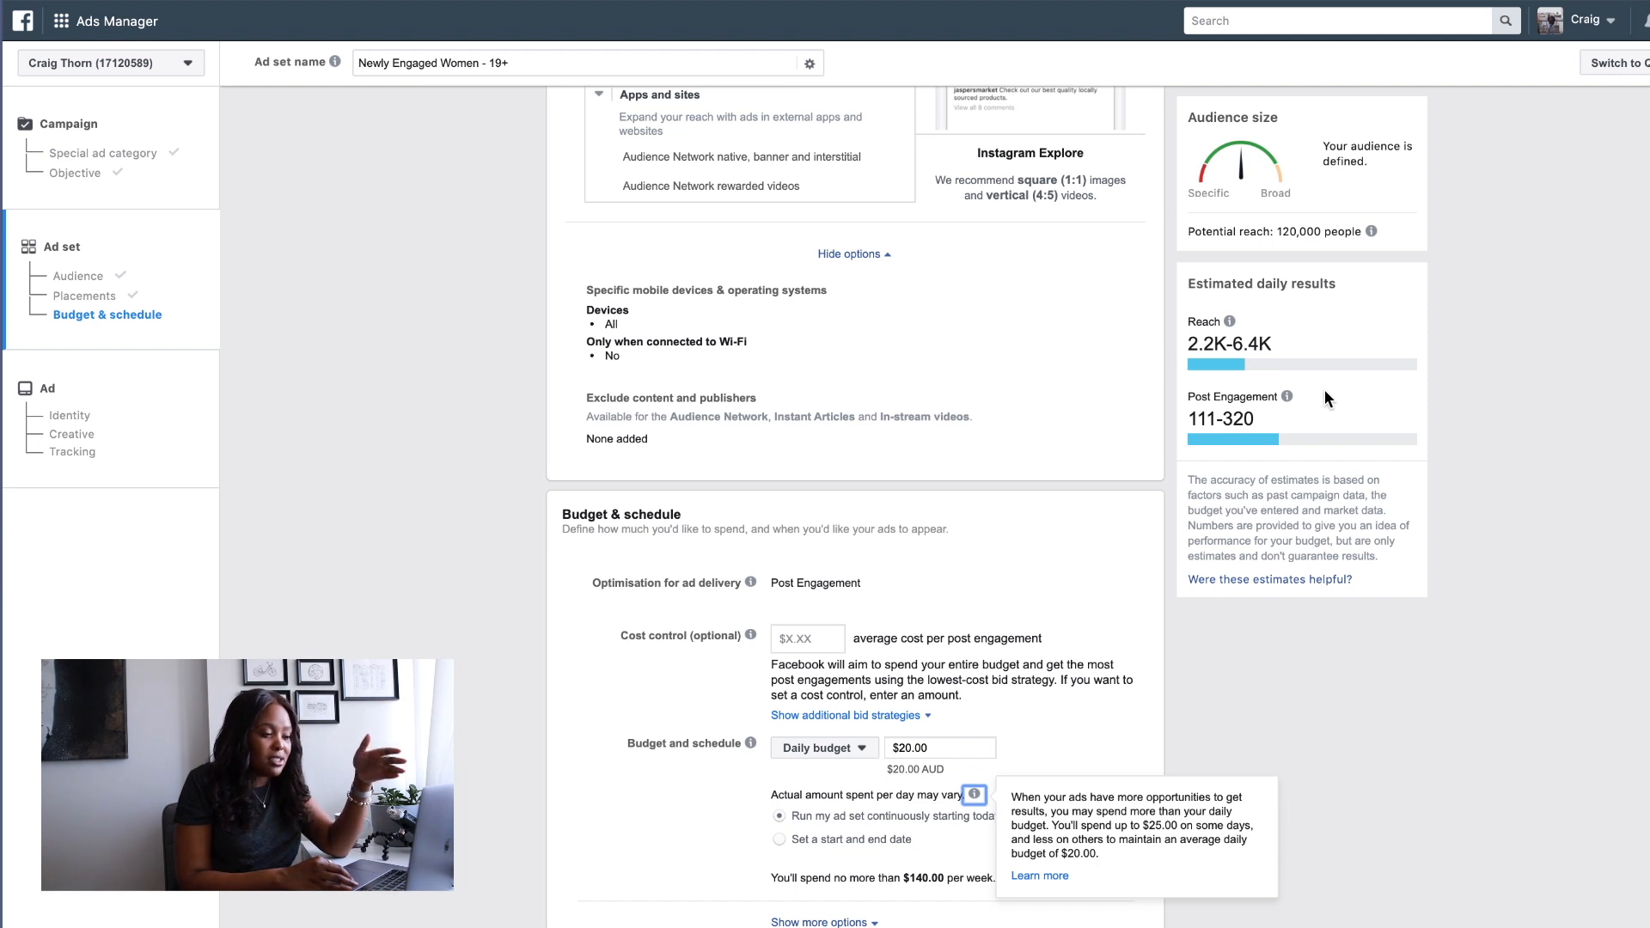
- Set the daily budget to $10 and change the budget type to Lifetime budget
triple_click(967, 749)
type("10")
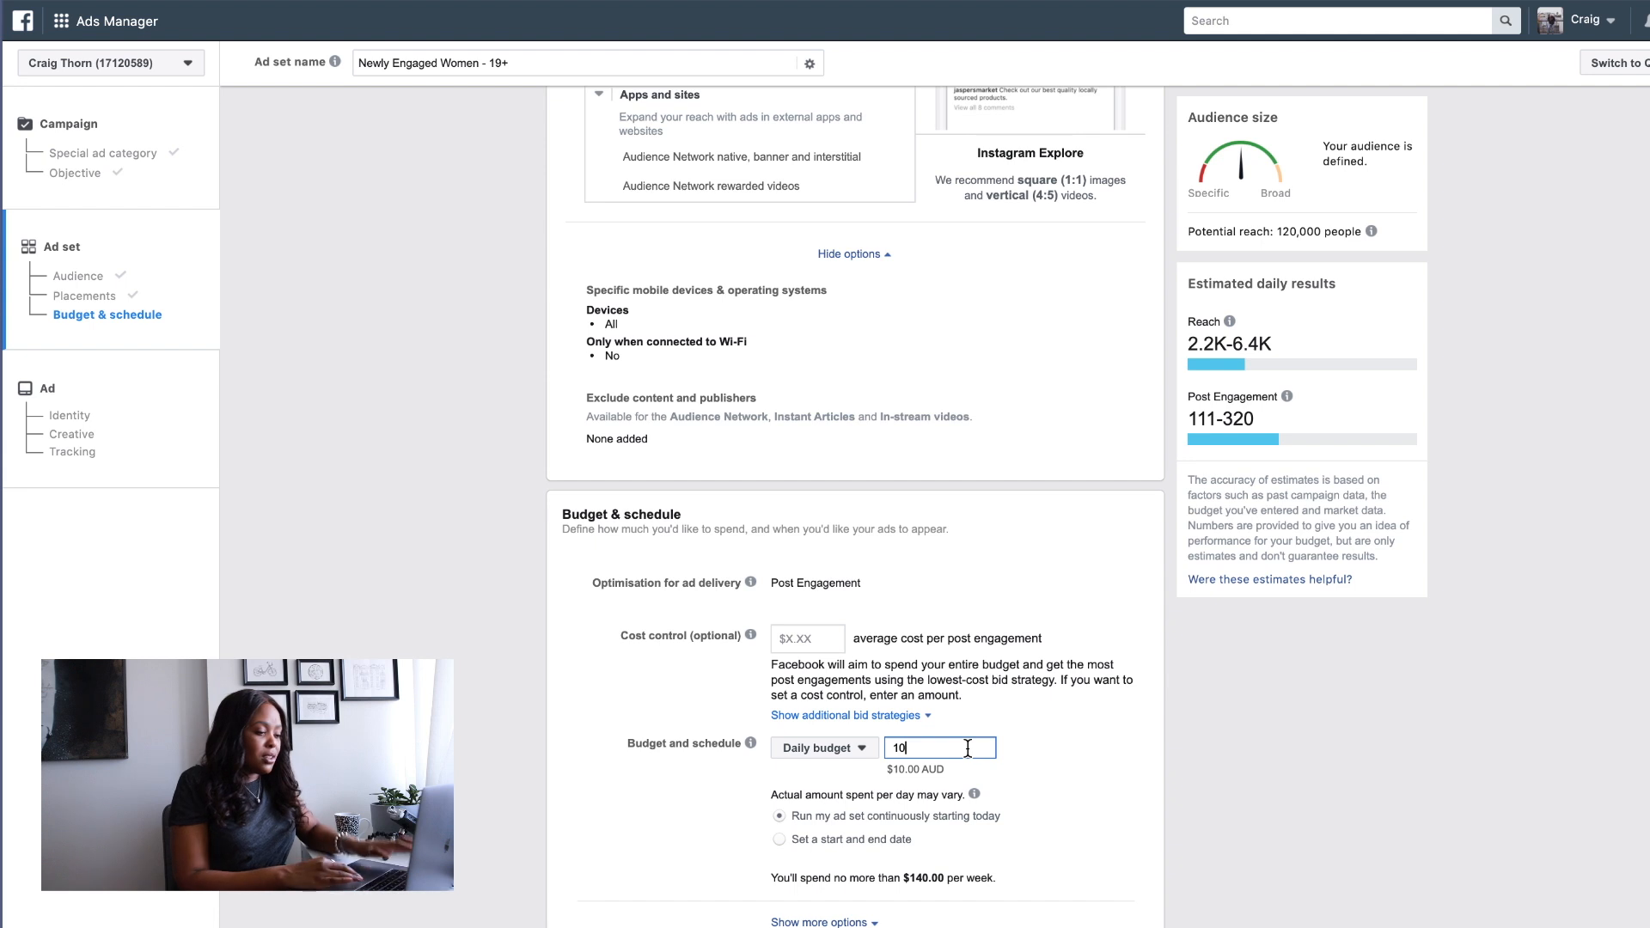
left_click(1054, 730)
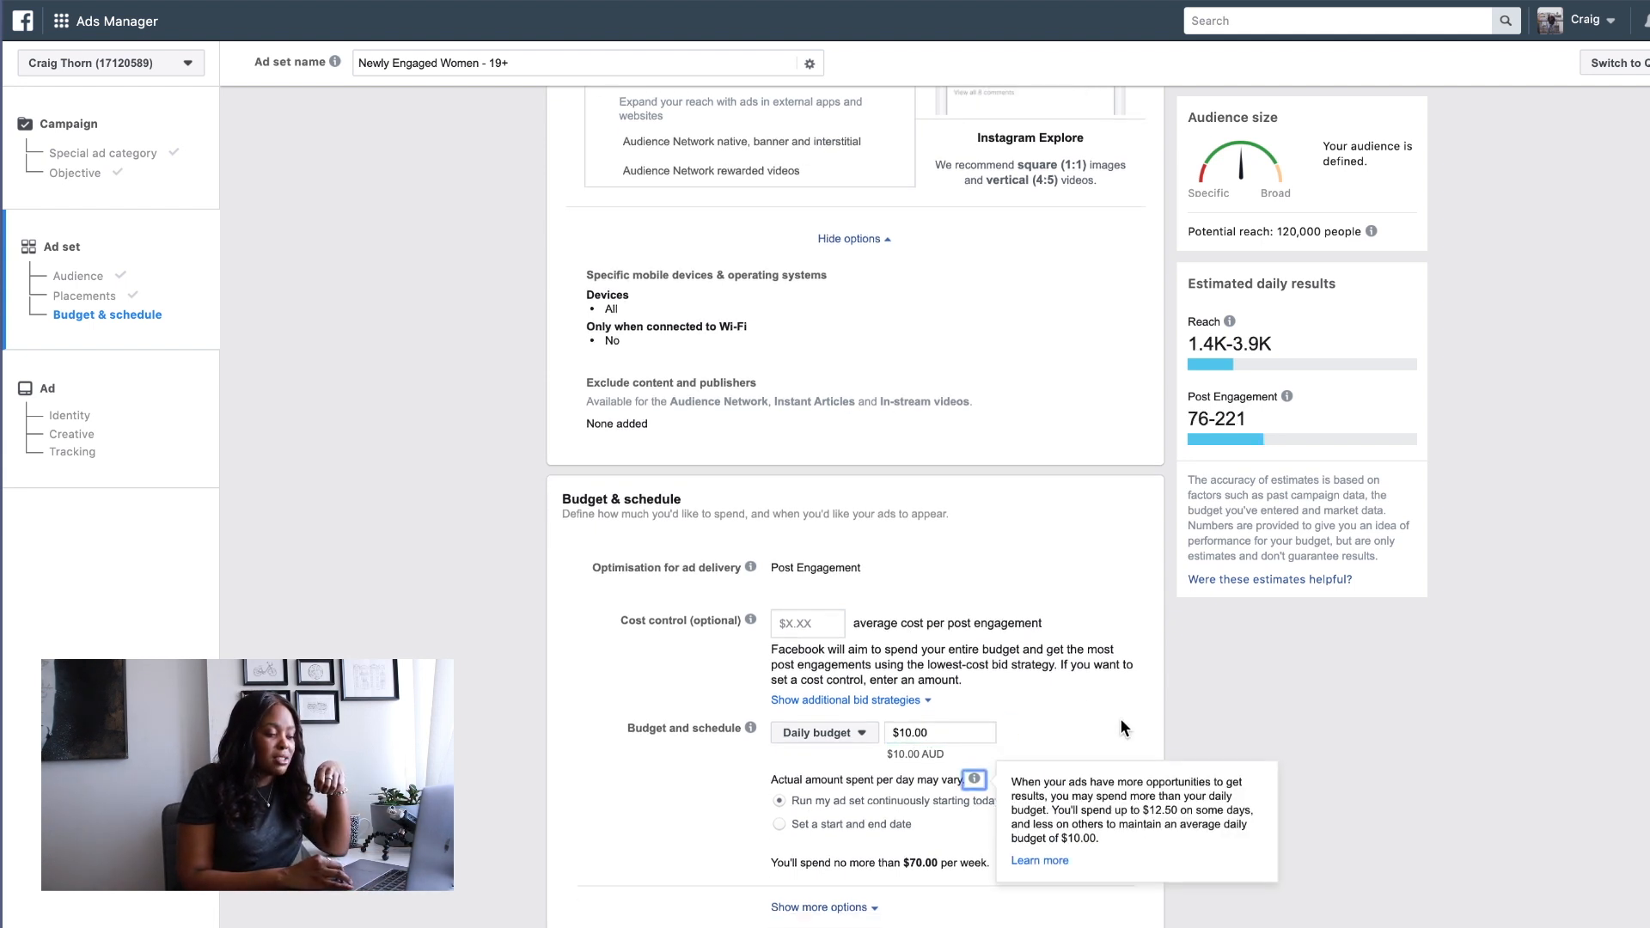
left_click(847, 750)
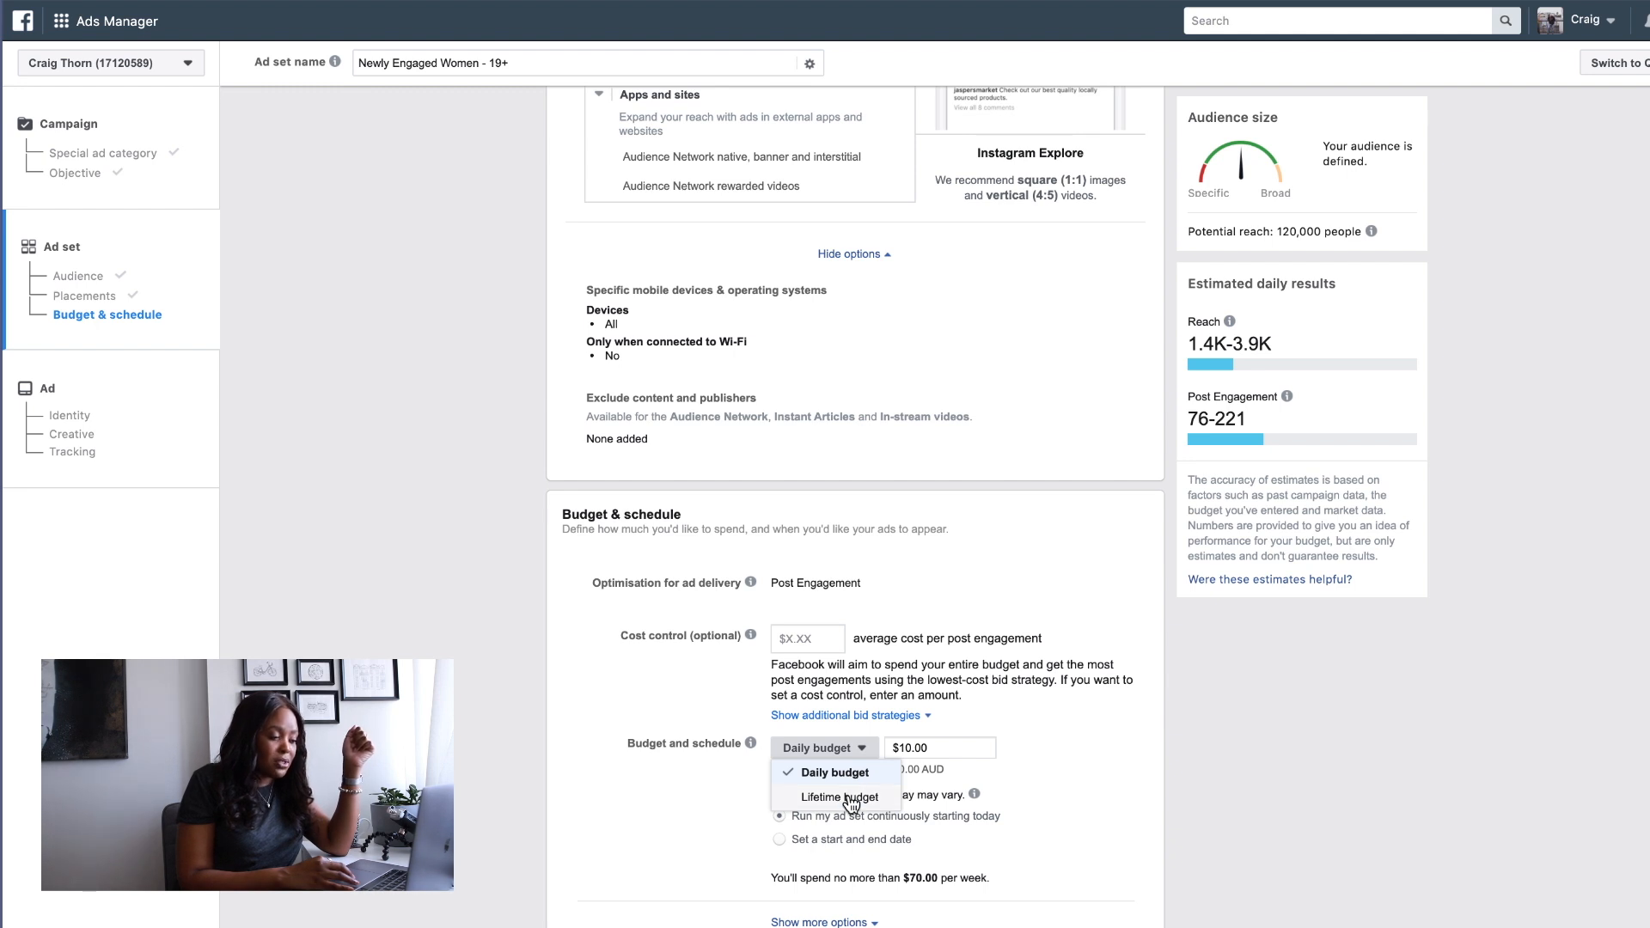
left_click(840, 797)
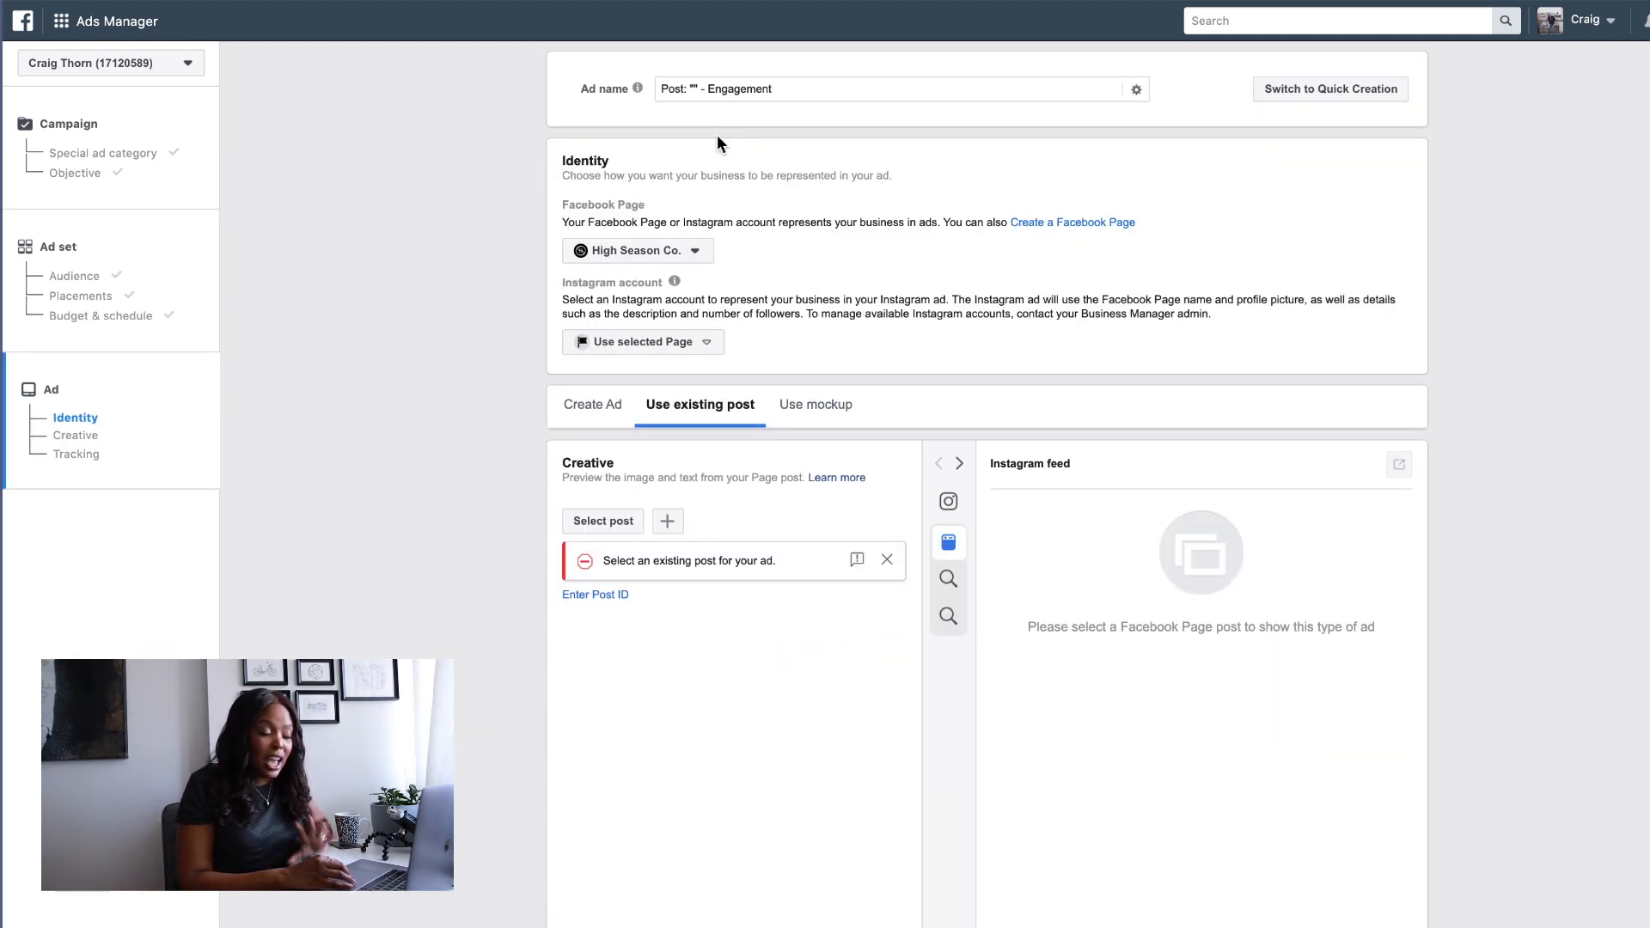
- Rename the ad as Insta Post: "YT Fam" - Engagement
left_click(659, 90)
type("Insta")
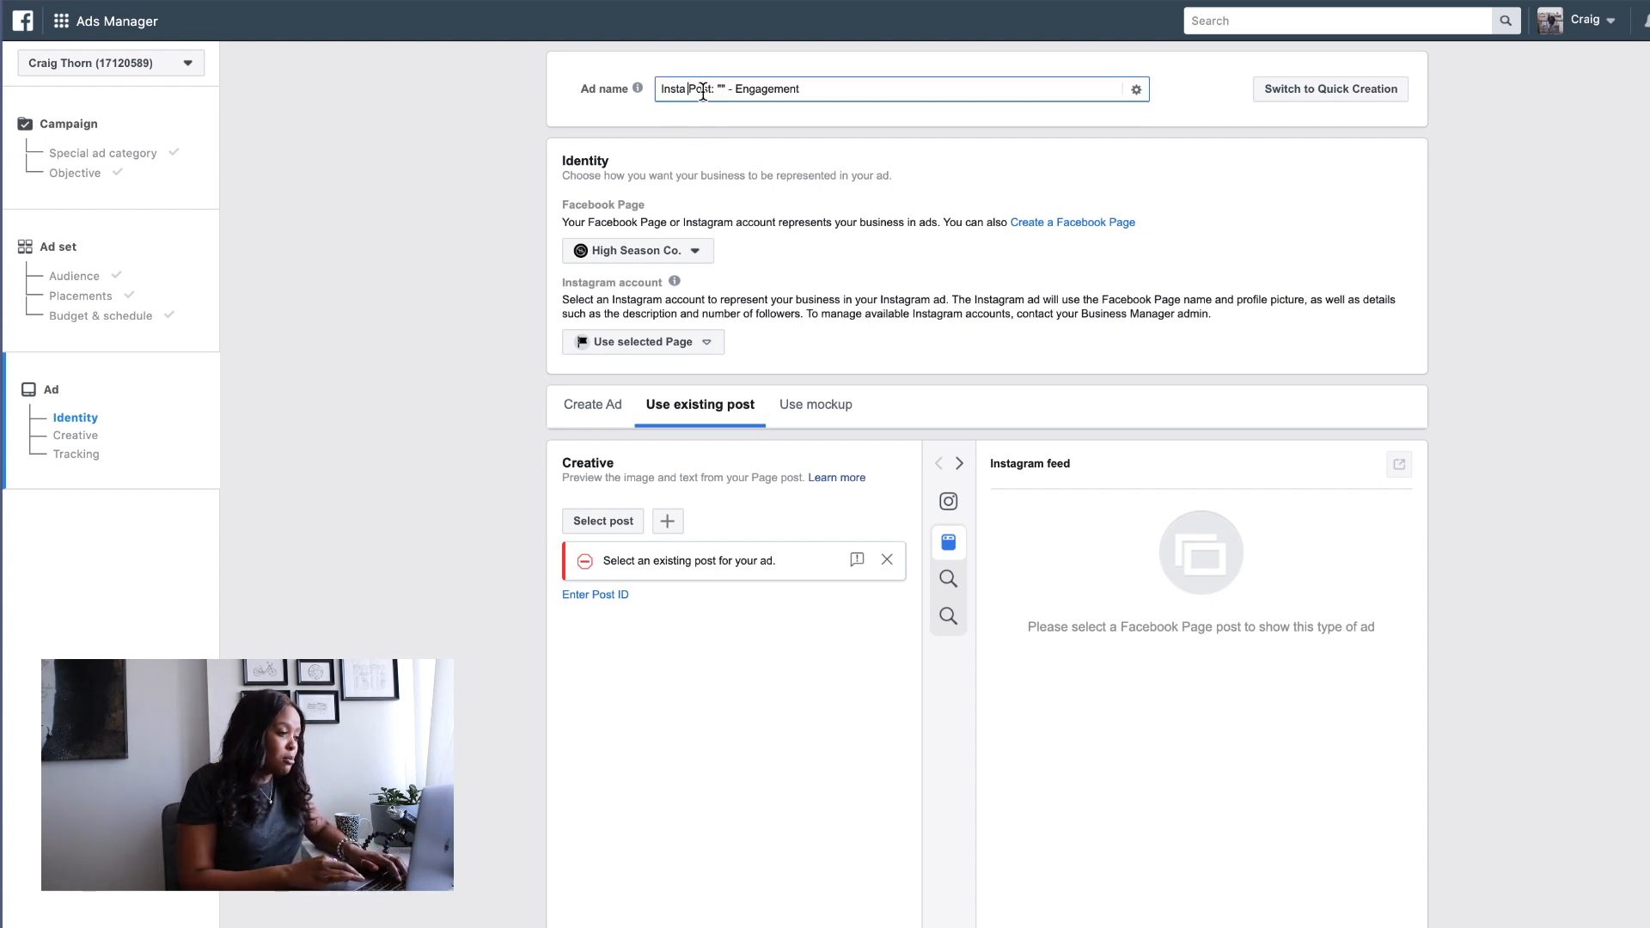
left_click(722, 89)
type("YT Fac")
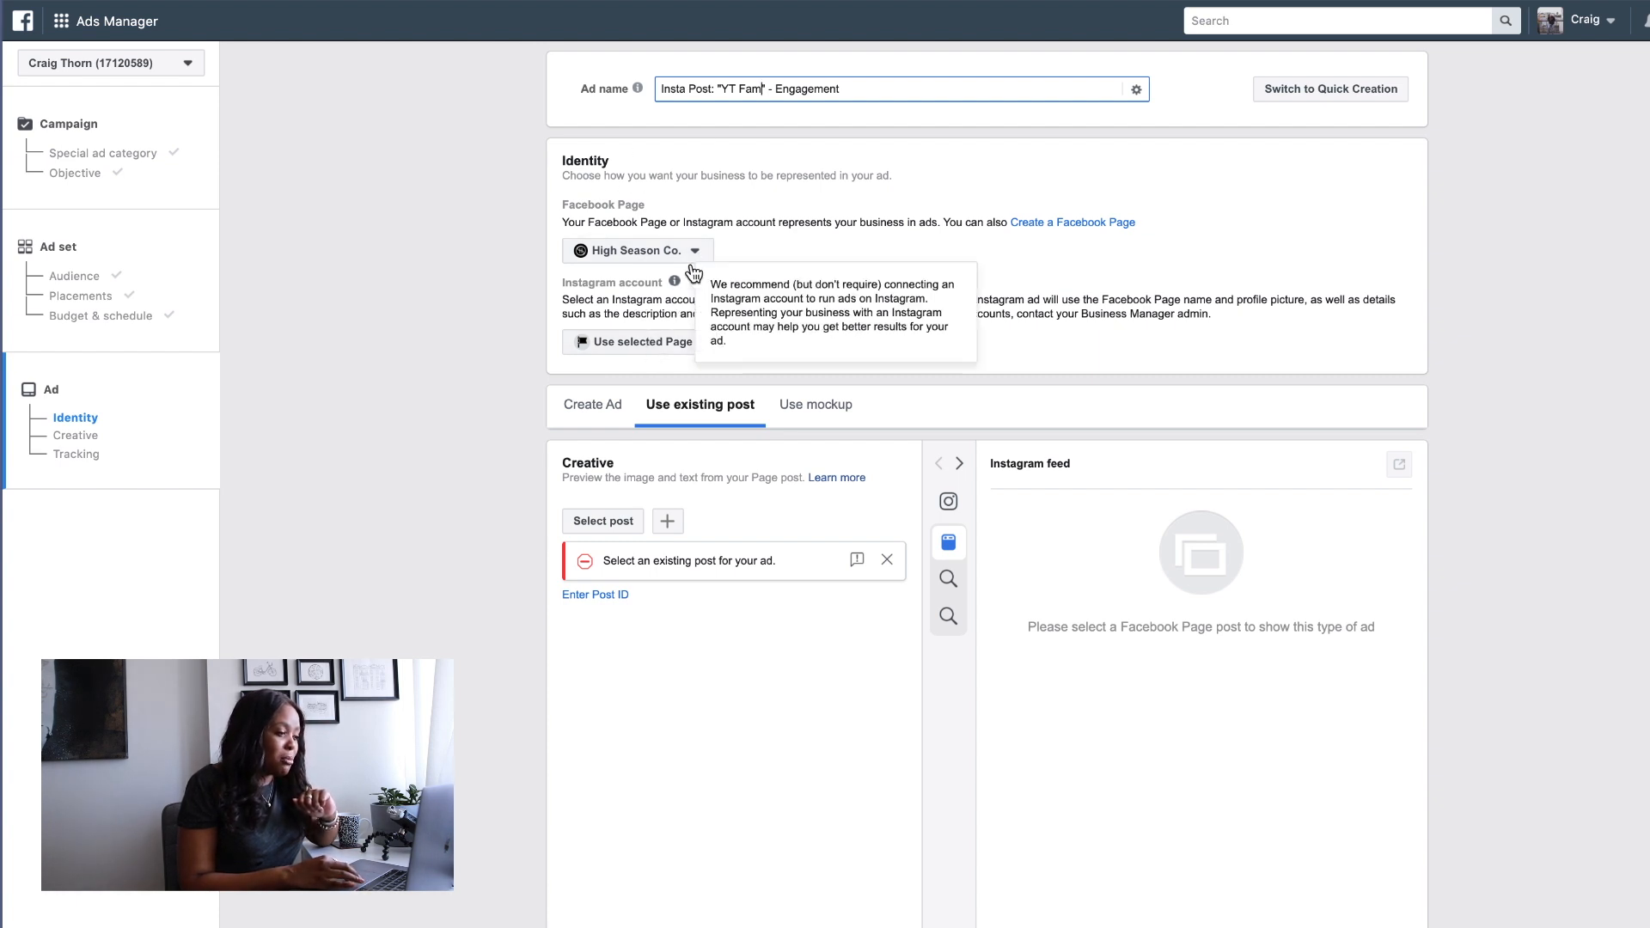
- Set the ad's Instagram account to highseasonco and use the existing "Fail to plan" Instagram post from 4 May 2020 as the creative
left_click(676, 342)
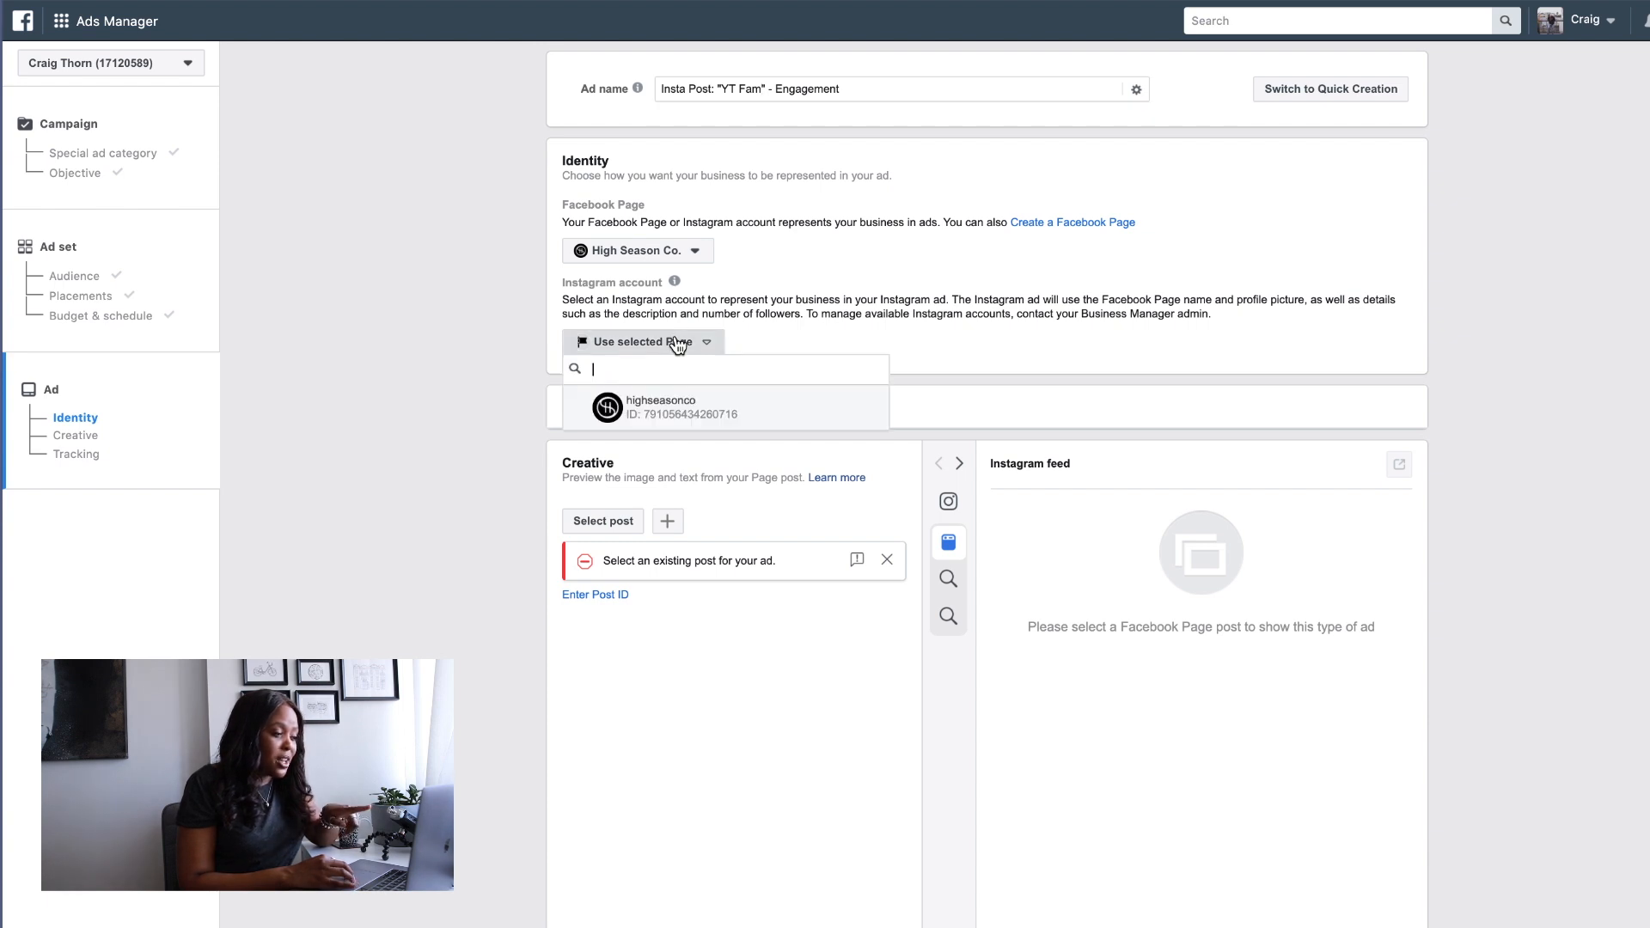
left_click(681, 403)
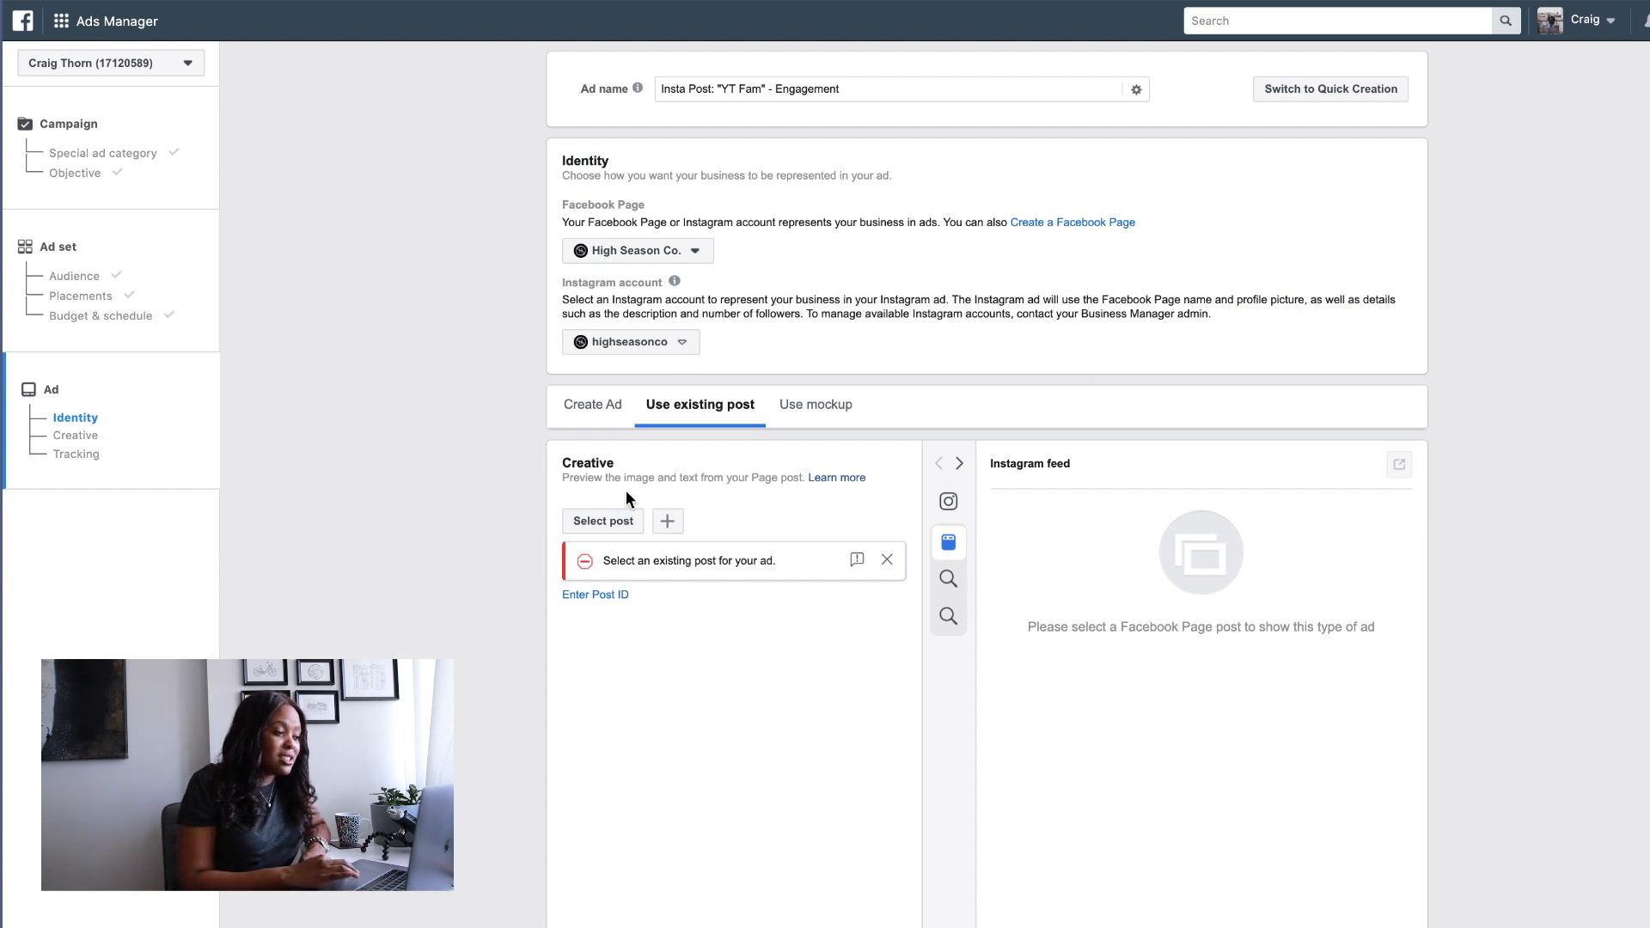
left_click(616, 518)
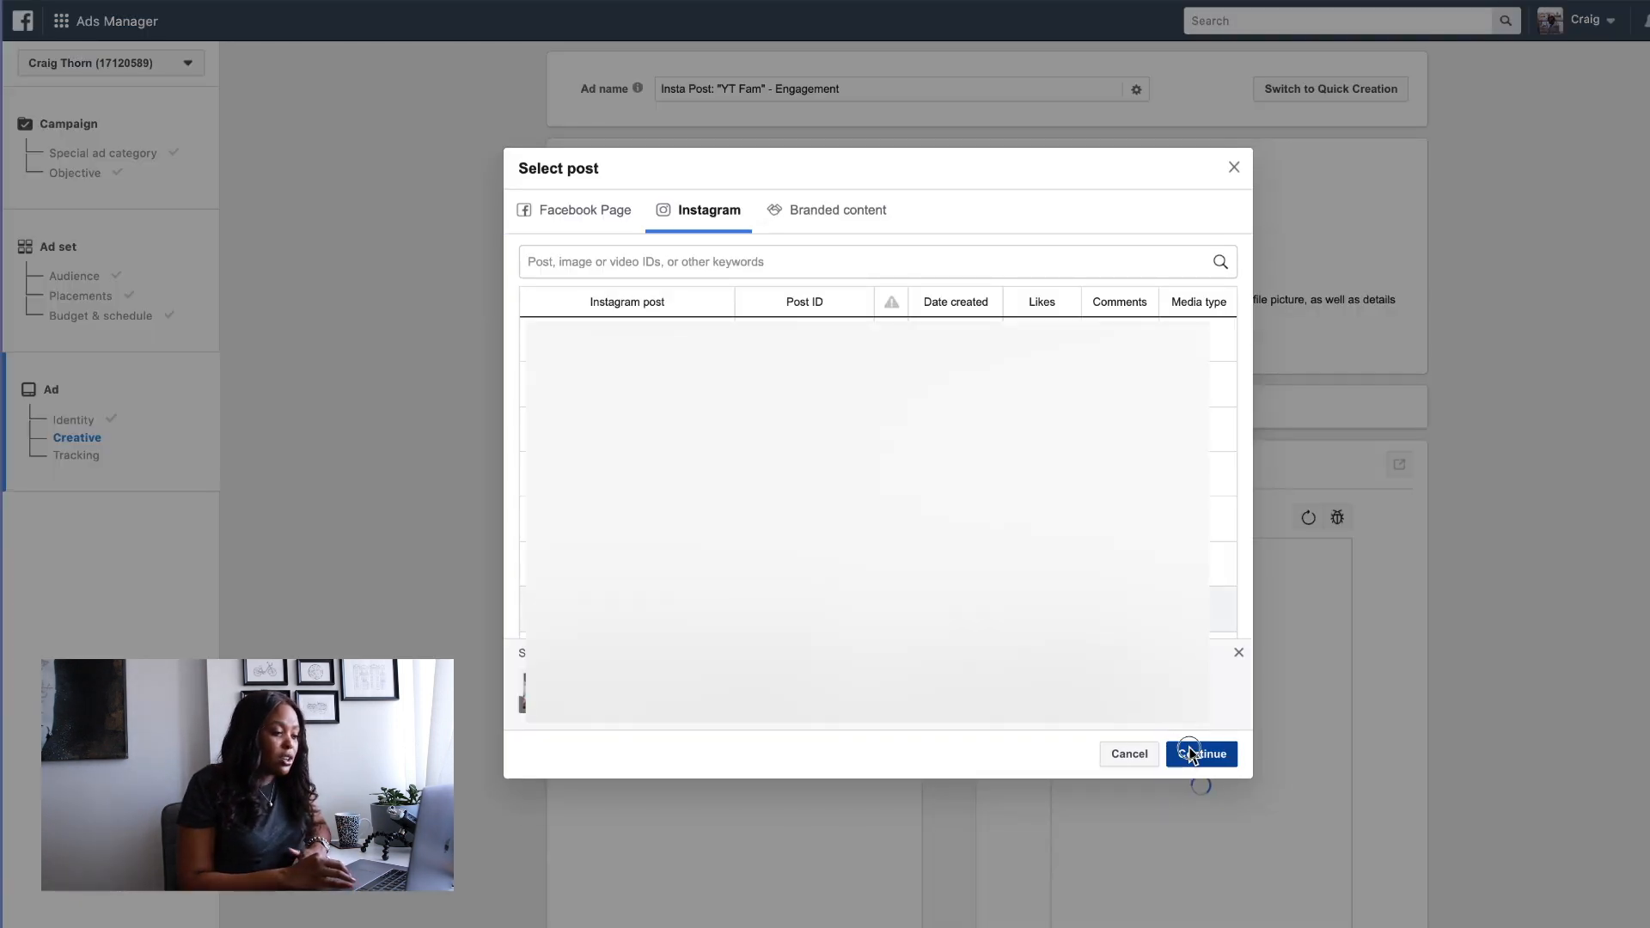
left_click(1191, 752)
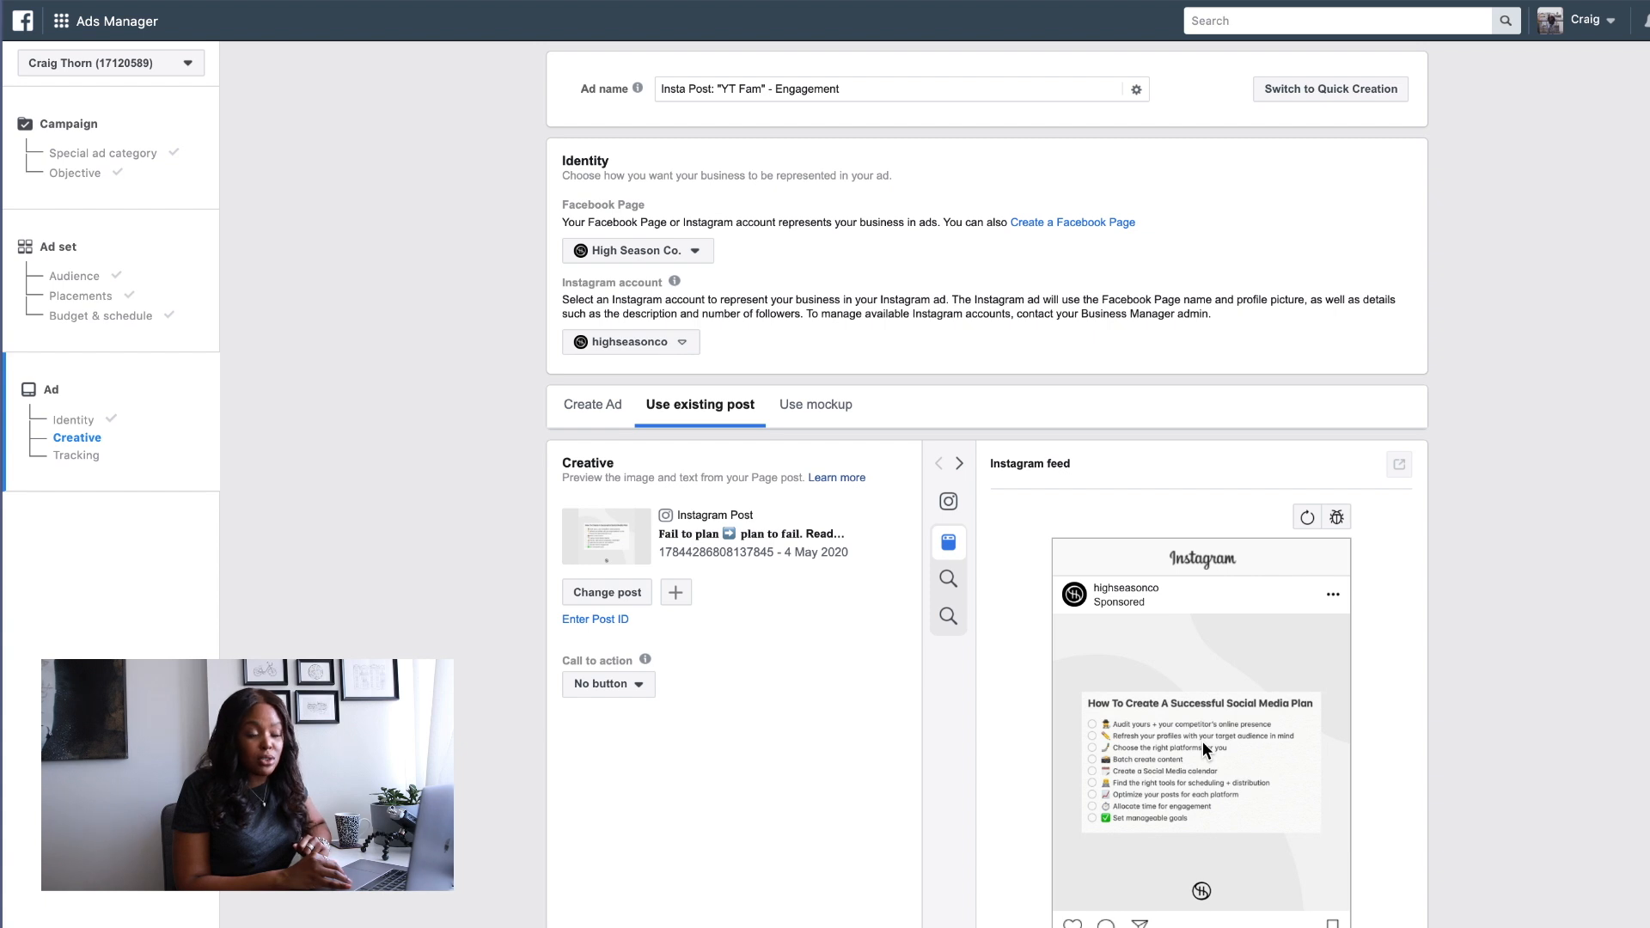
- Switch to creating a new single-image ad and add the 800 × 800 photo of the couple from the account images
left_click(599, 404)
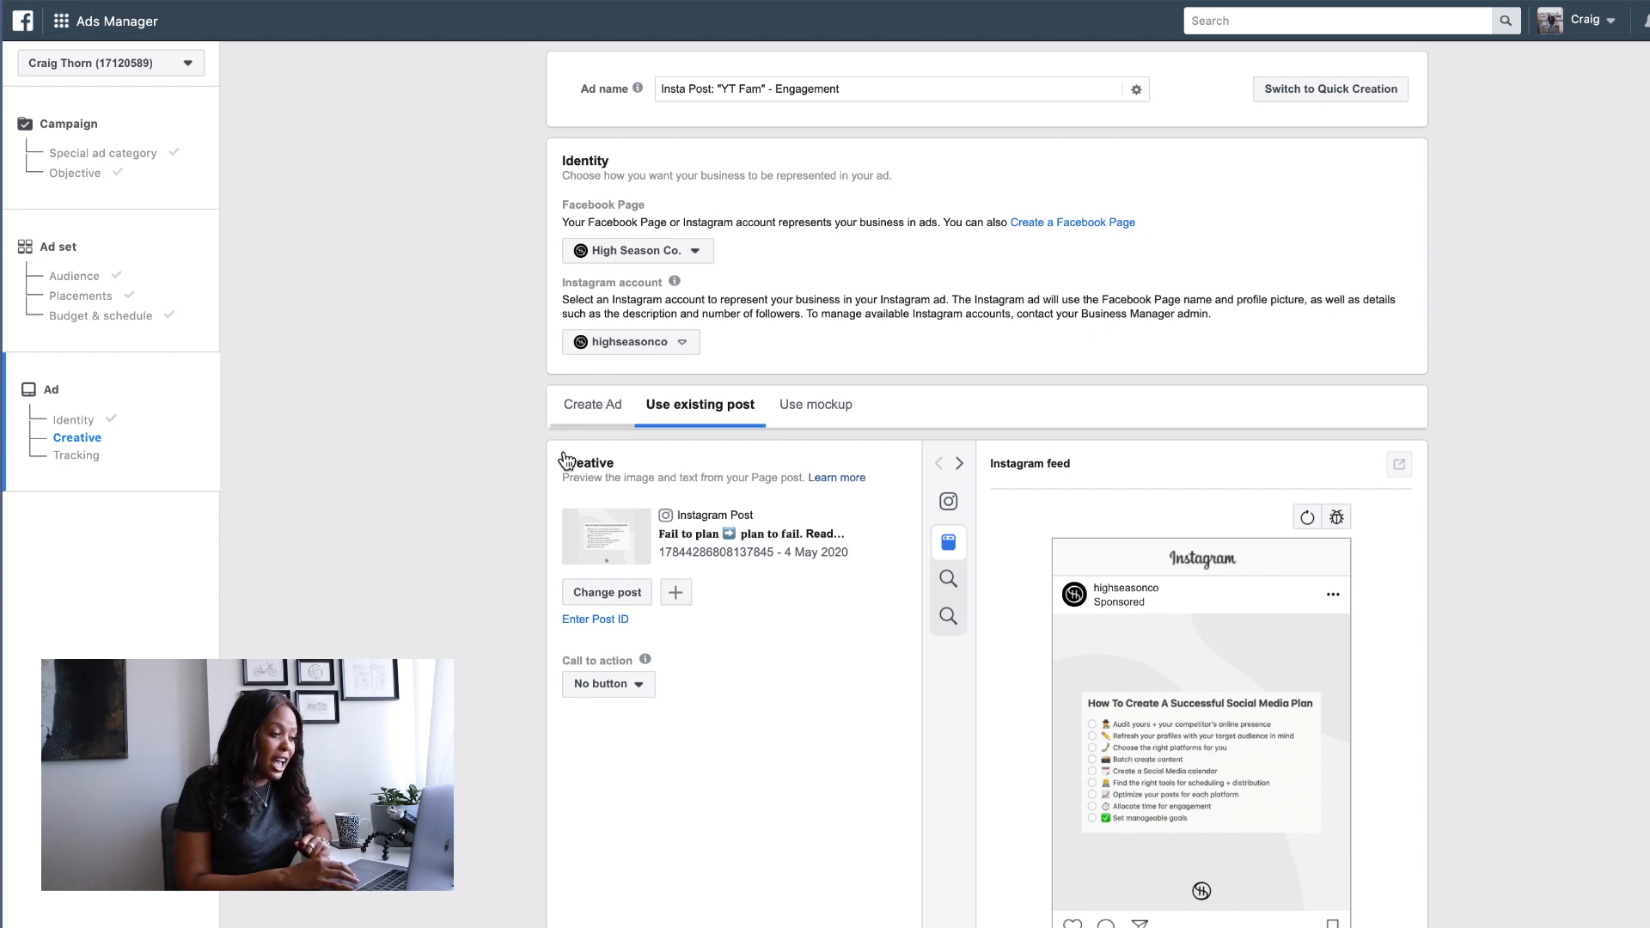
scroll(575, 440, "down", 3)
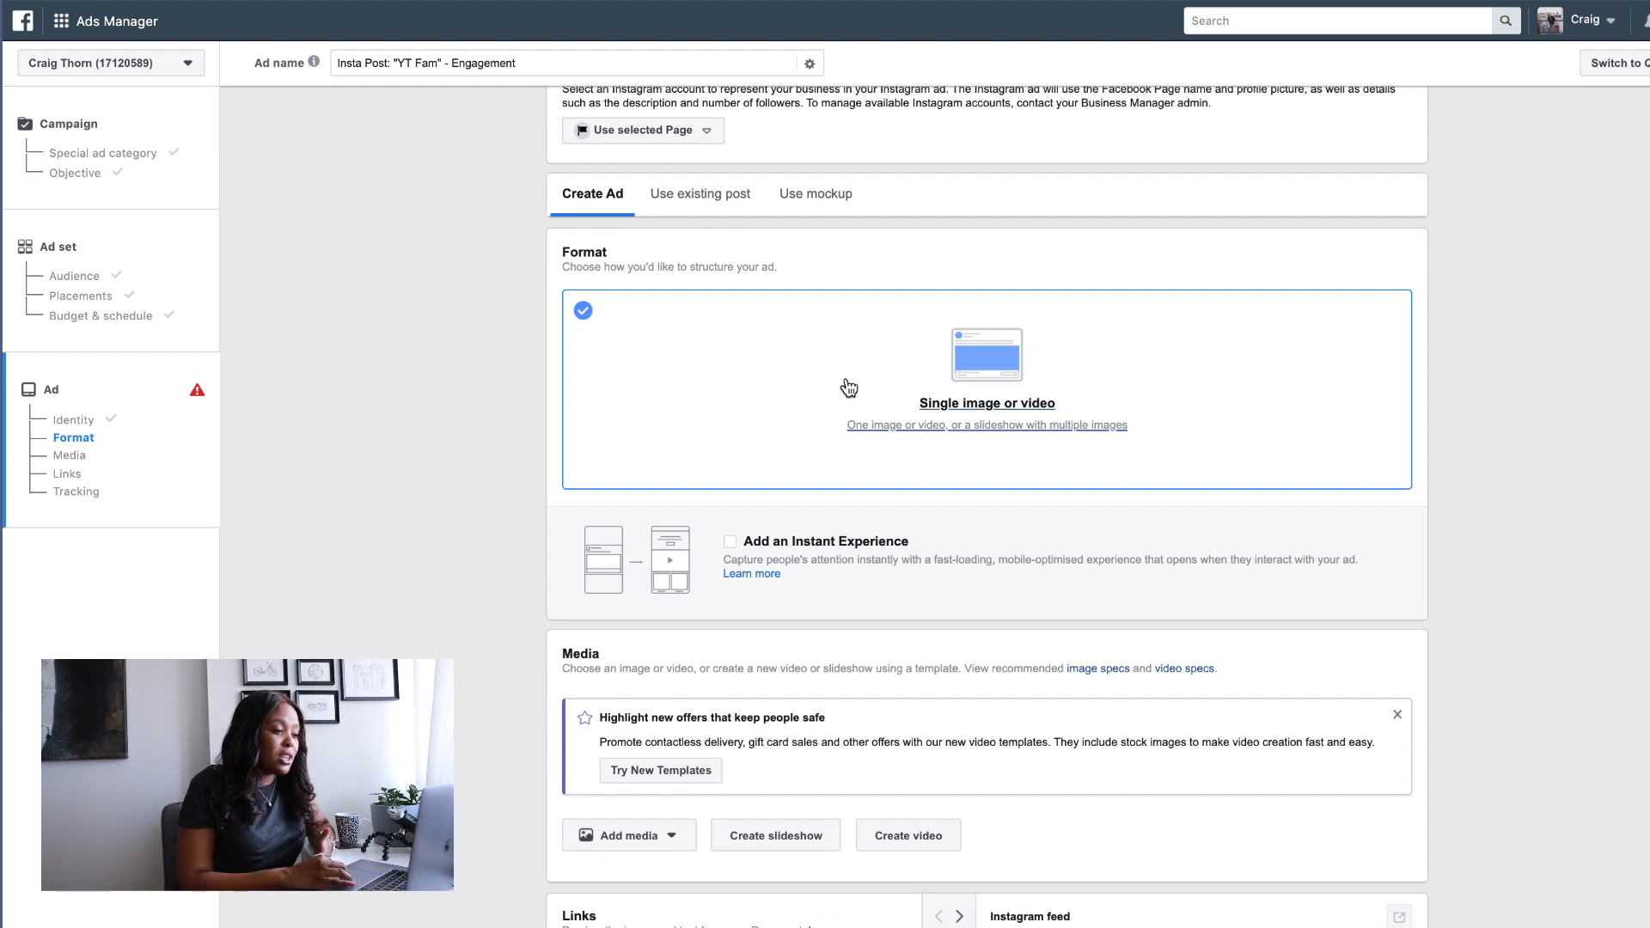
scroll(844, 386, "down", 1)
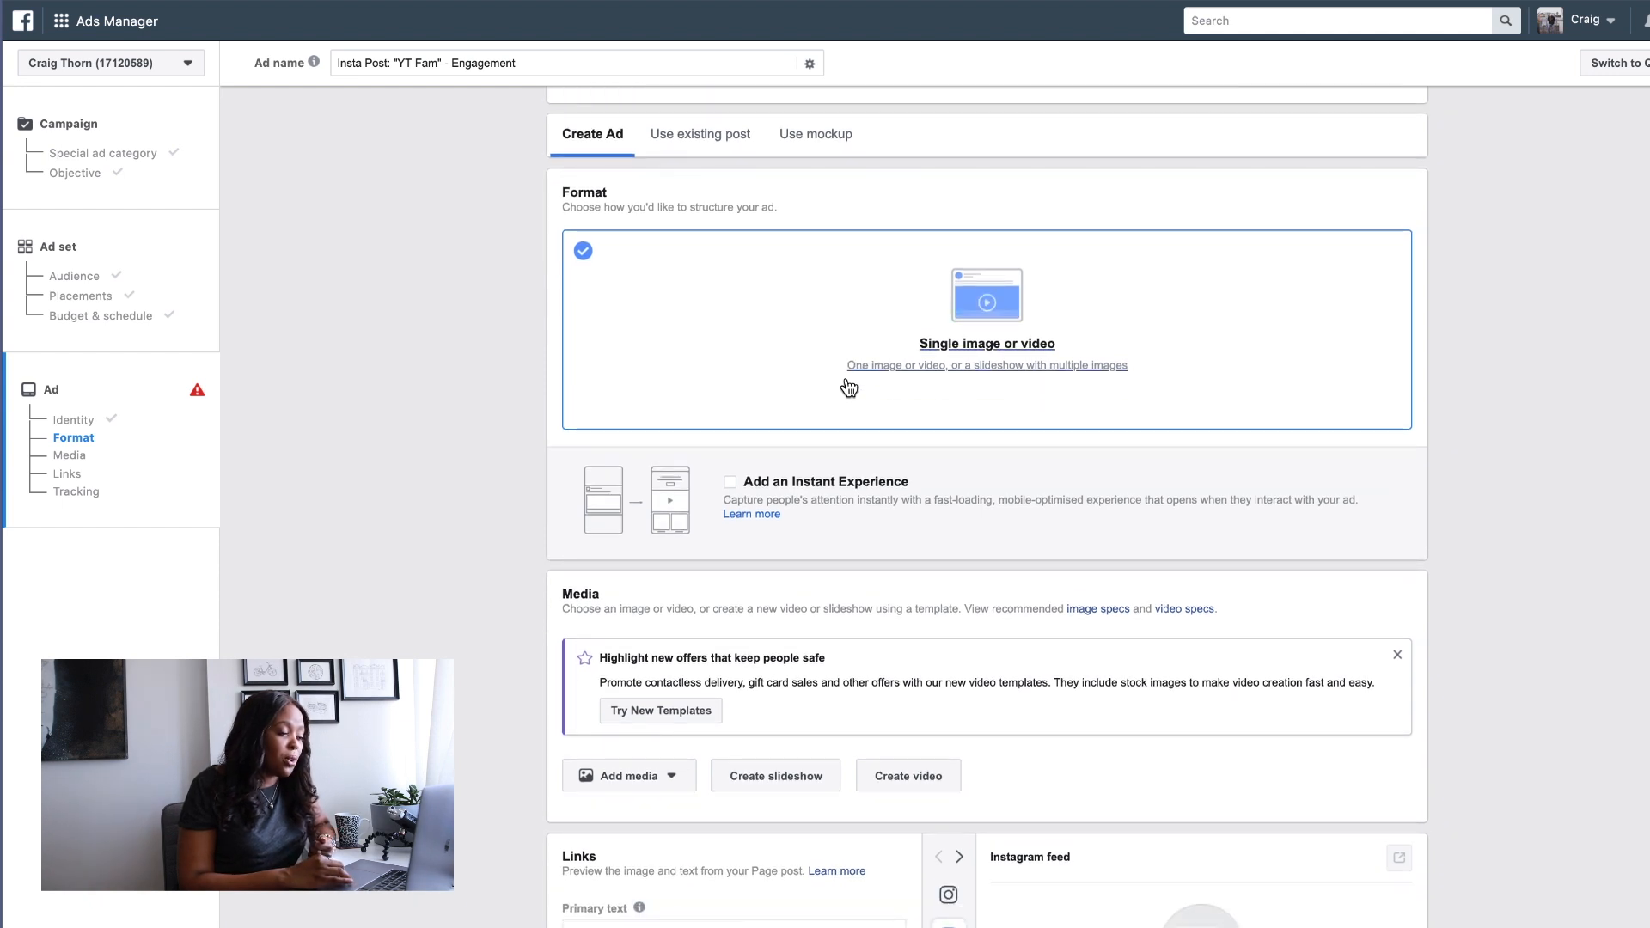
scroll(846, 385, "down", 5)
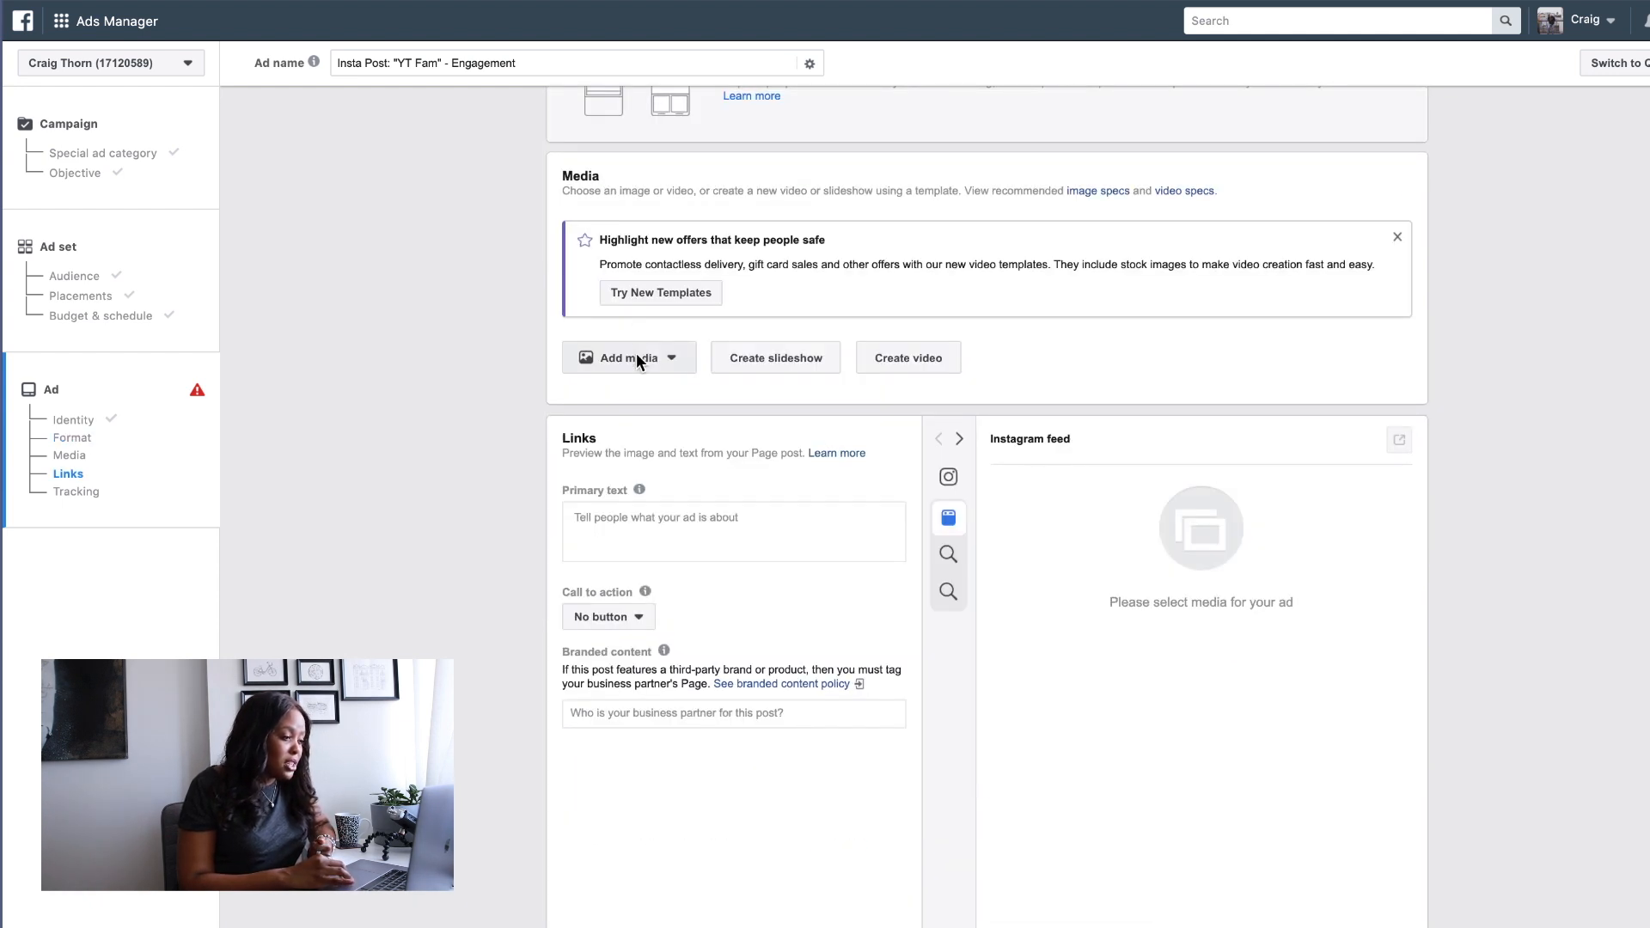
left_click(640, 363)
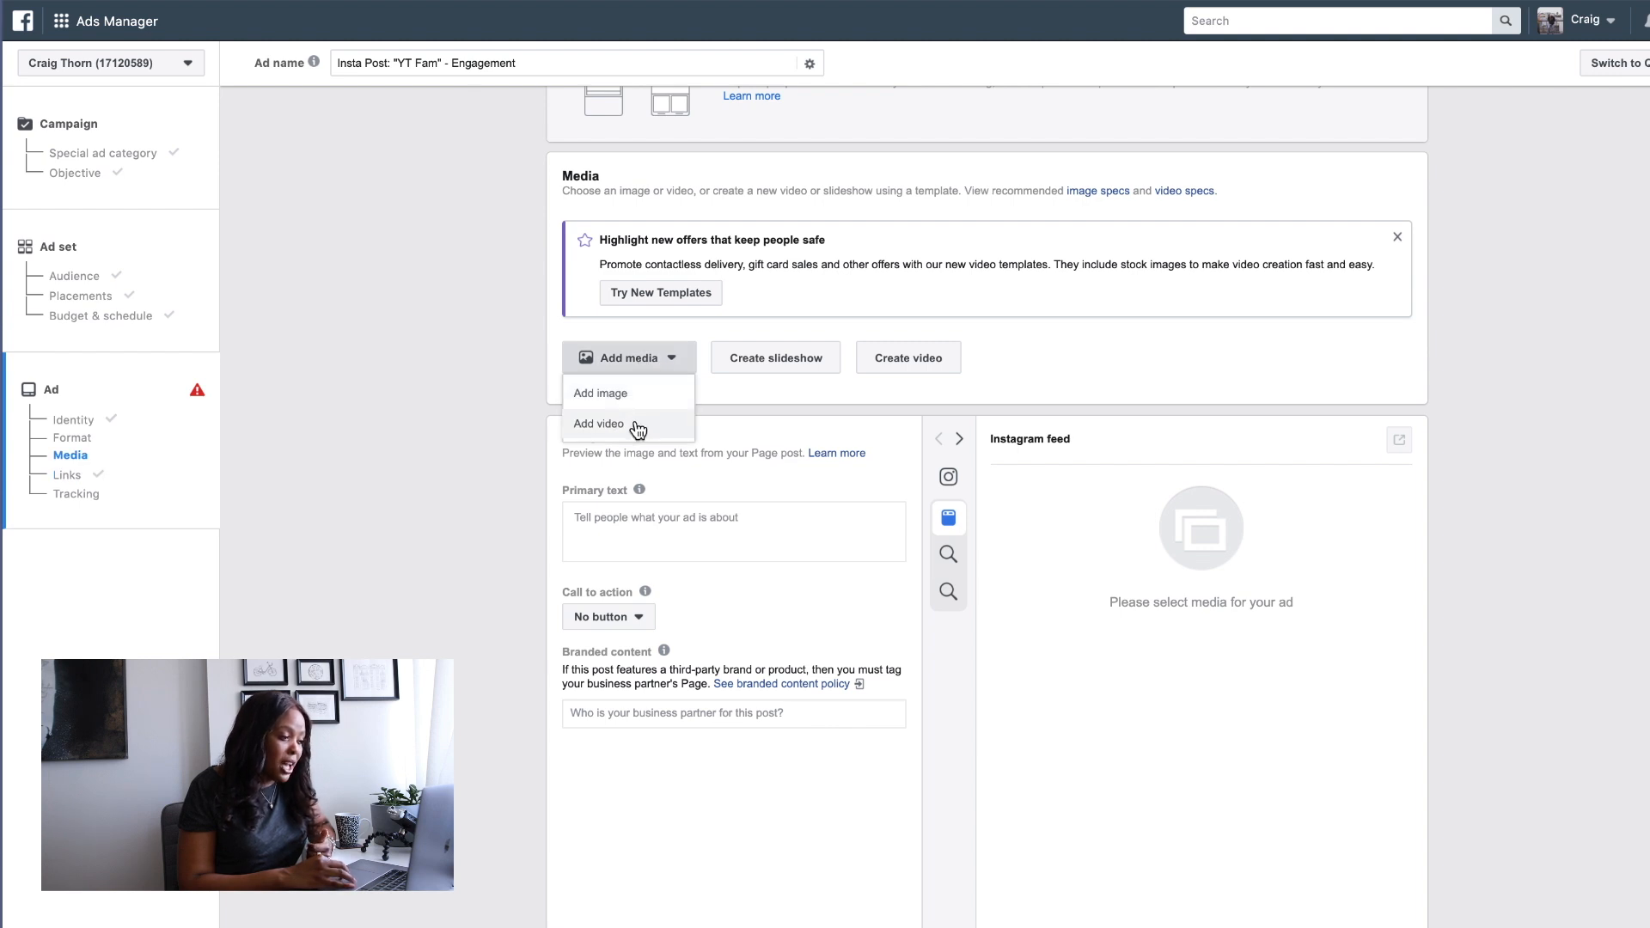
left_click(635, 395)
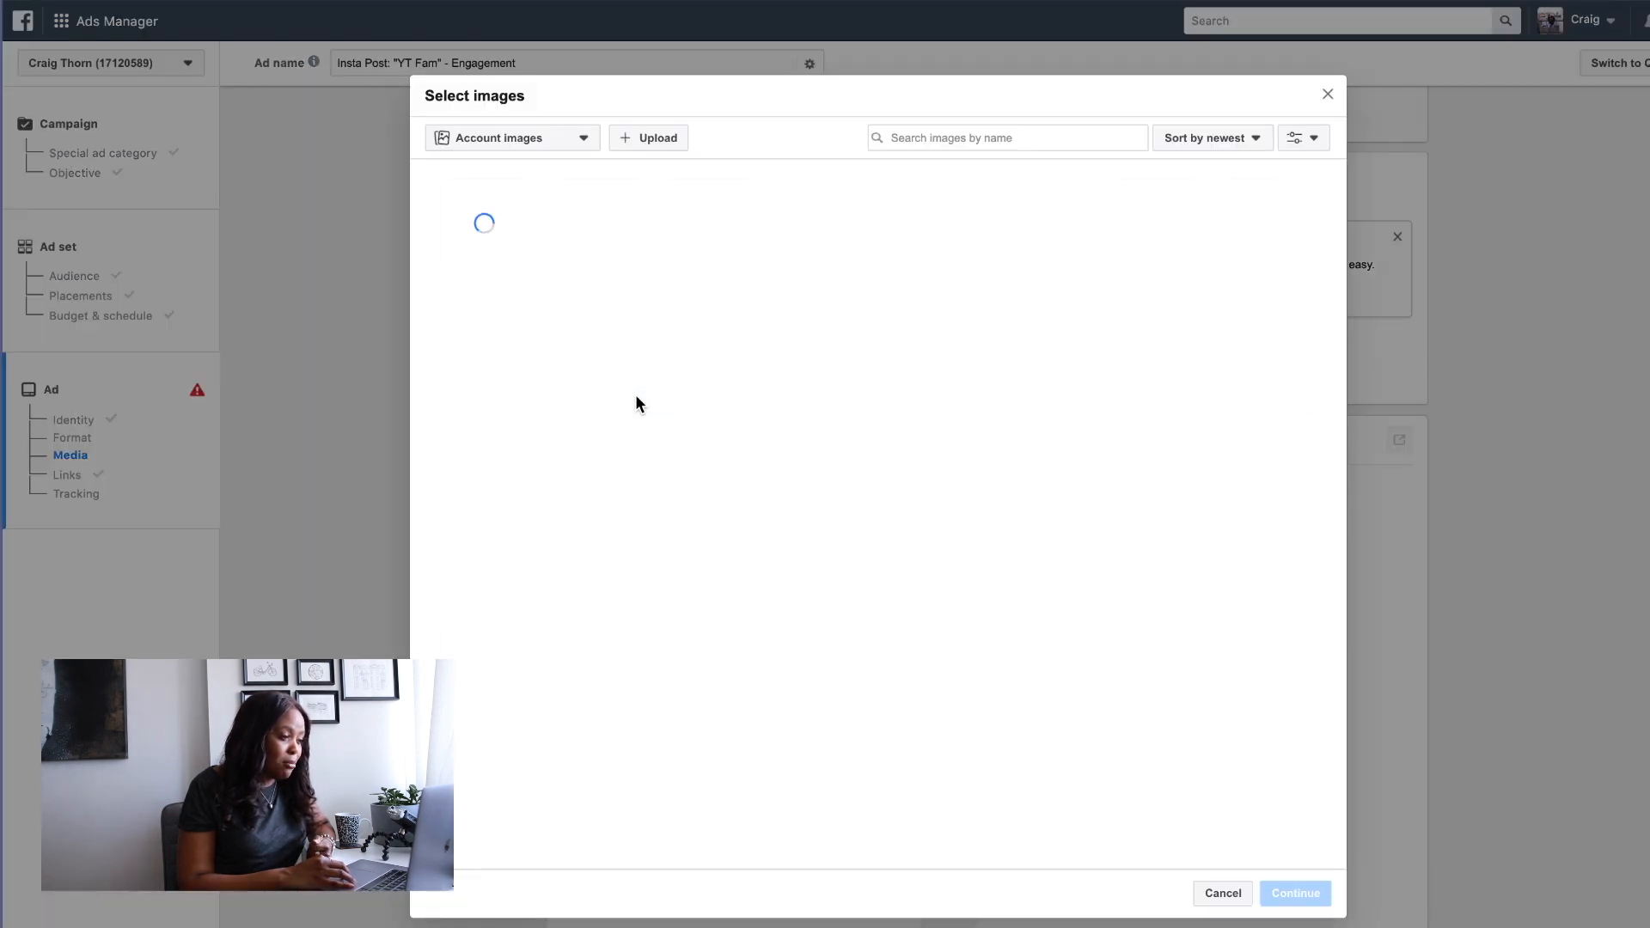
left_click(503, 250)
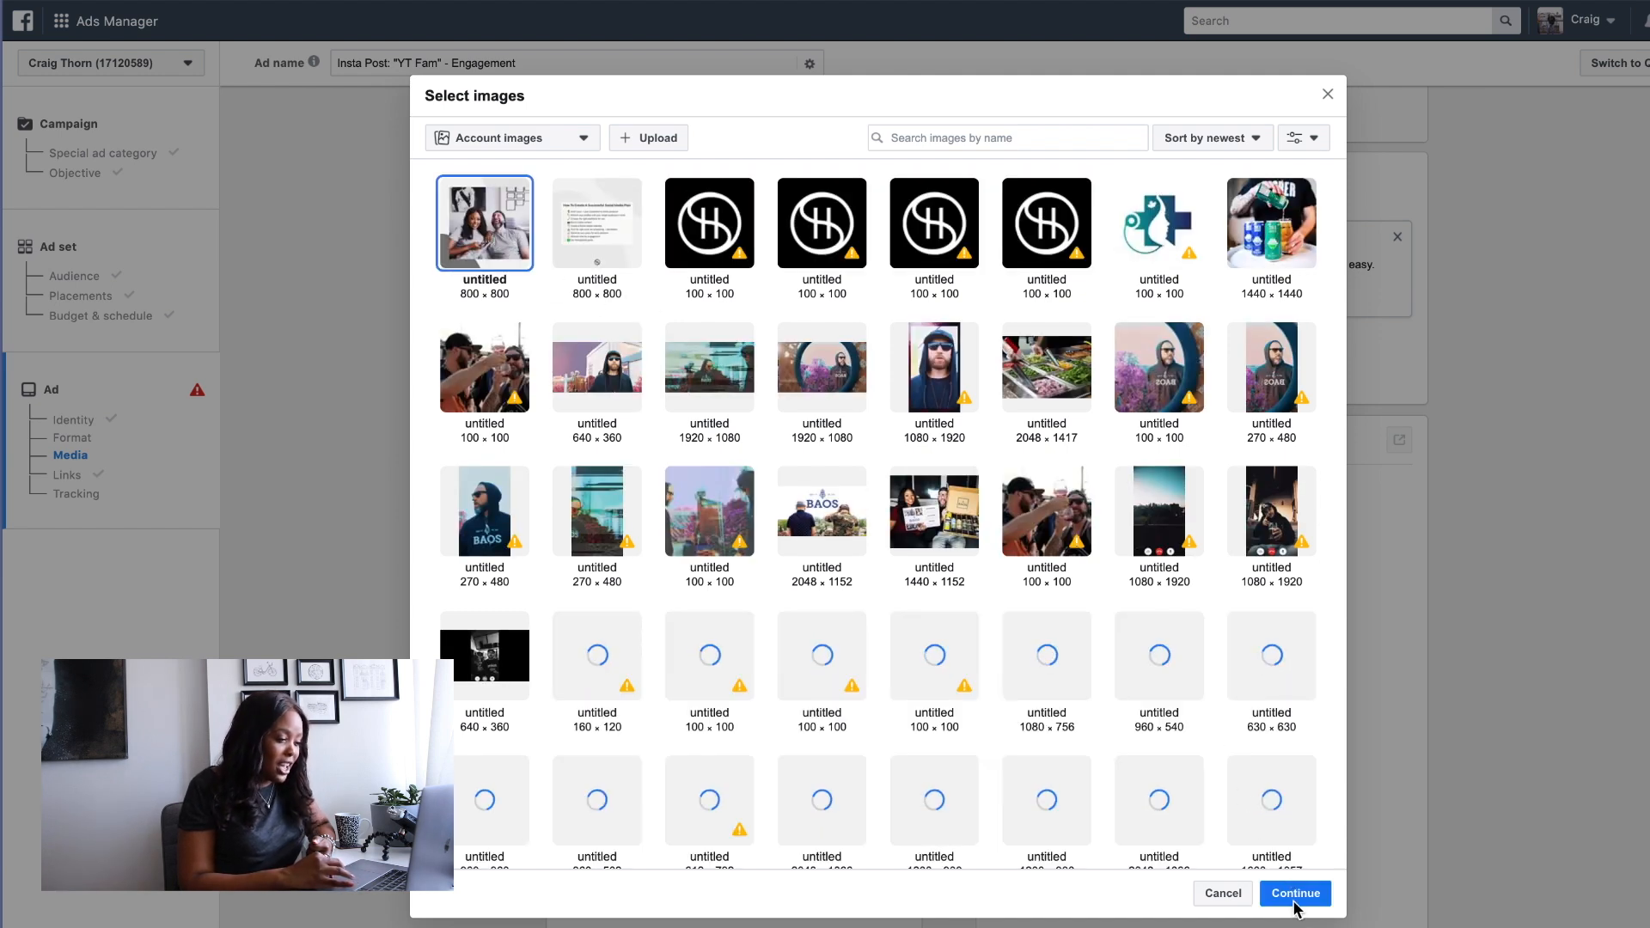
left_click(1295, 895)
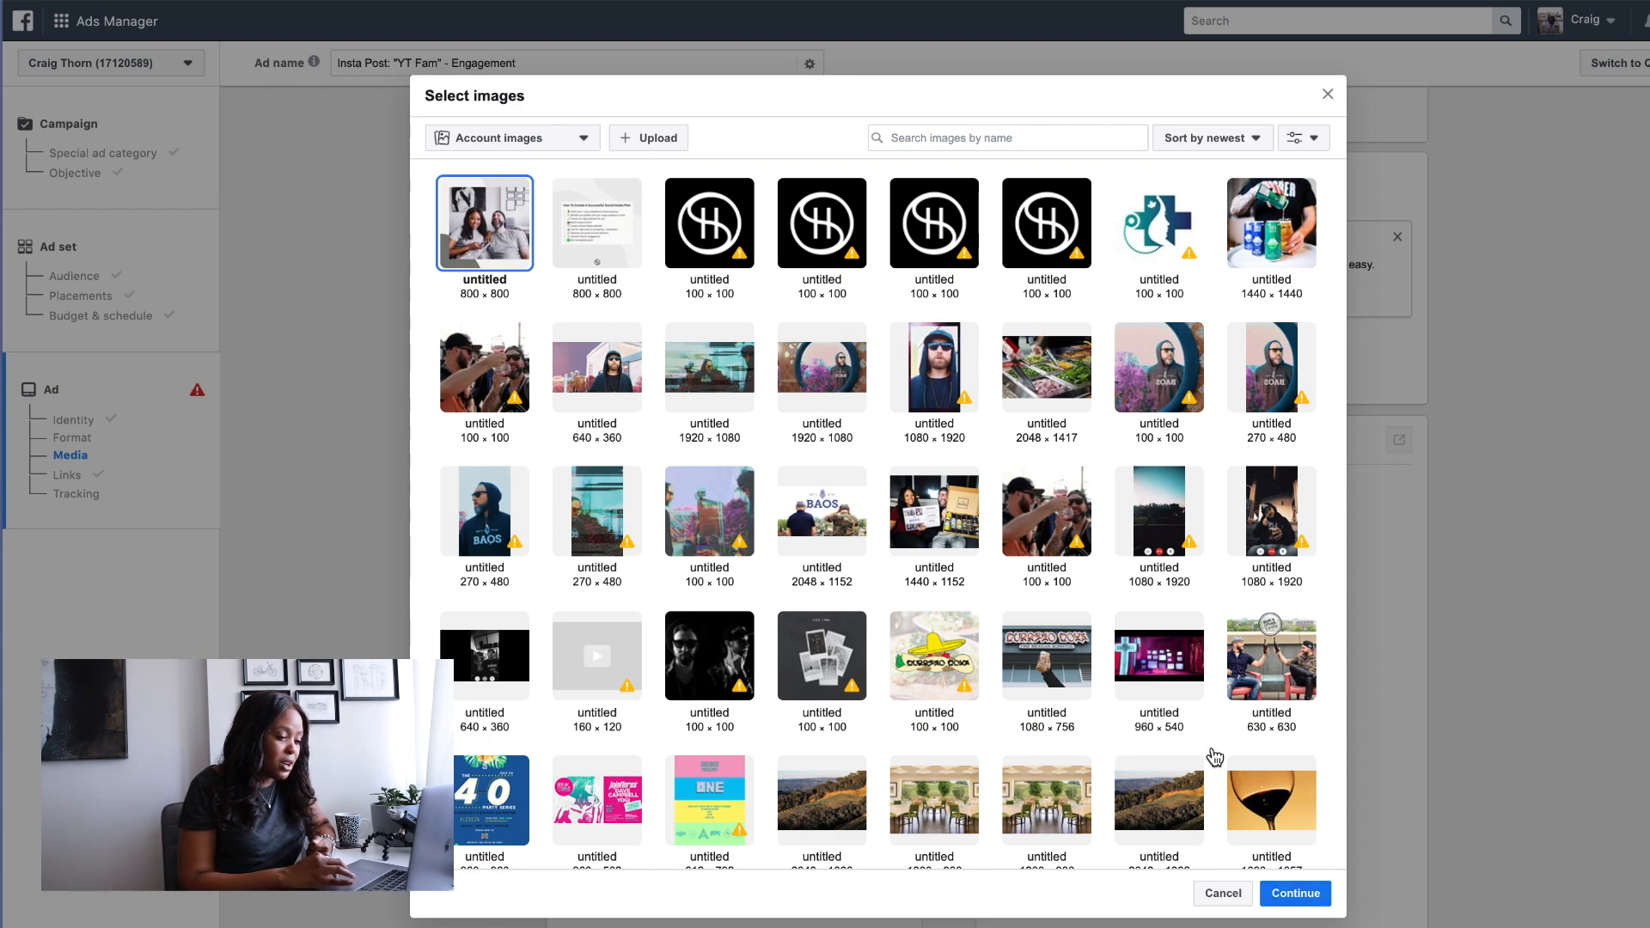
left_click(1294, 893)
- Enter "Hey YouTube! <3" as the ad's primary text and keep the call to action at No button
scroll(1237, 544, "down", 3)
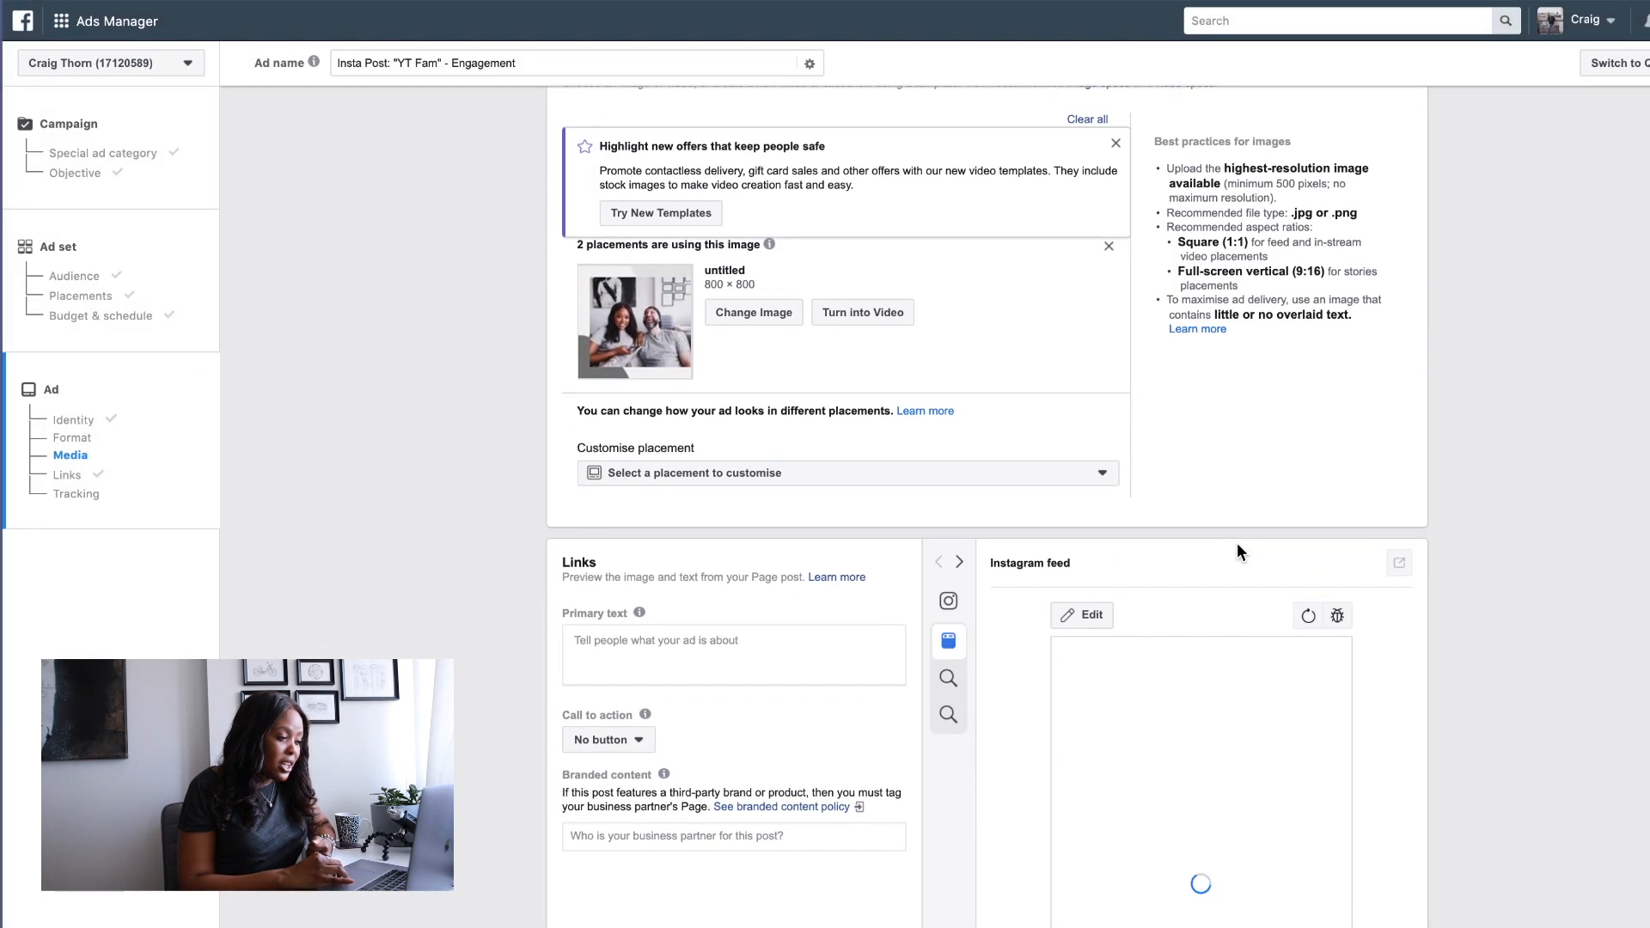
scroll(1238, 546, "down", 2)
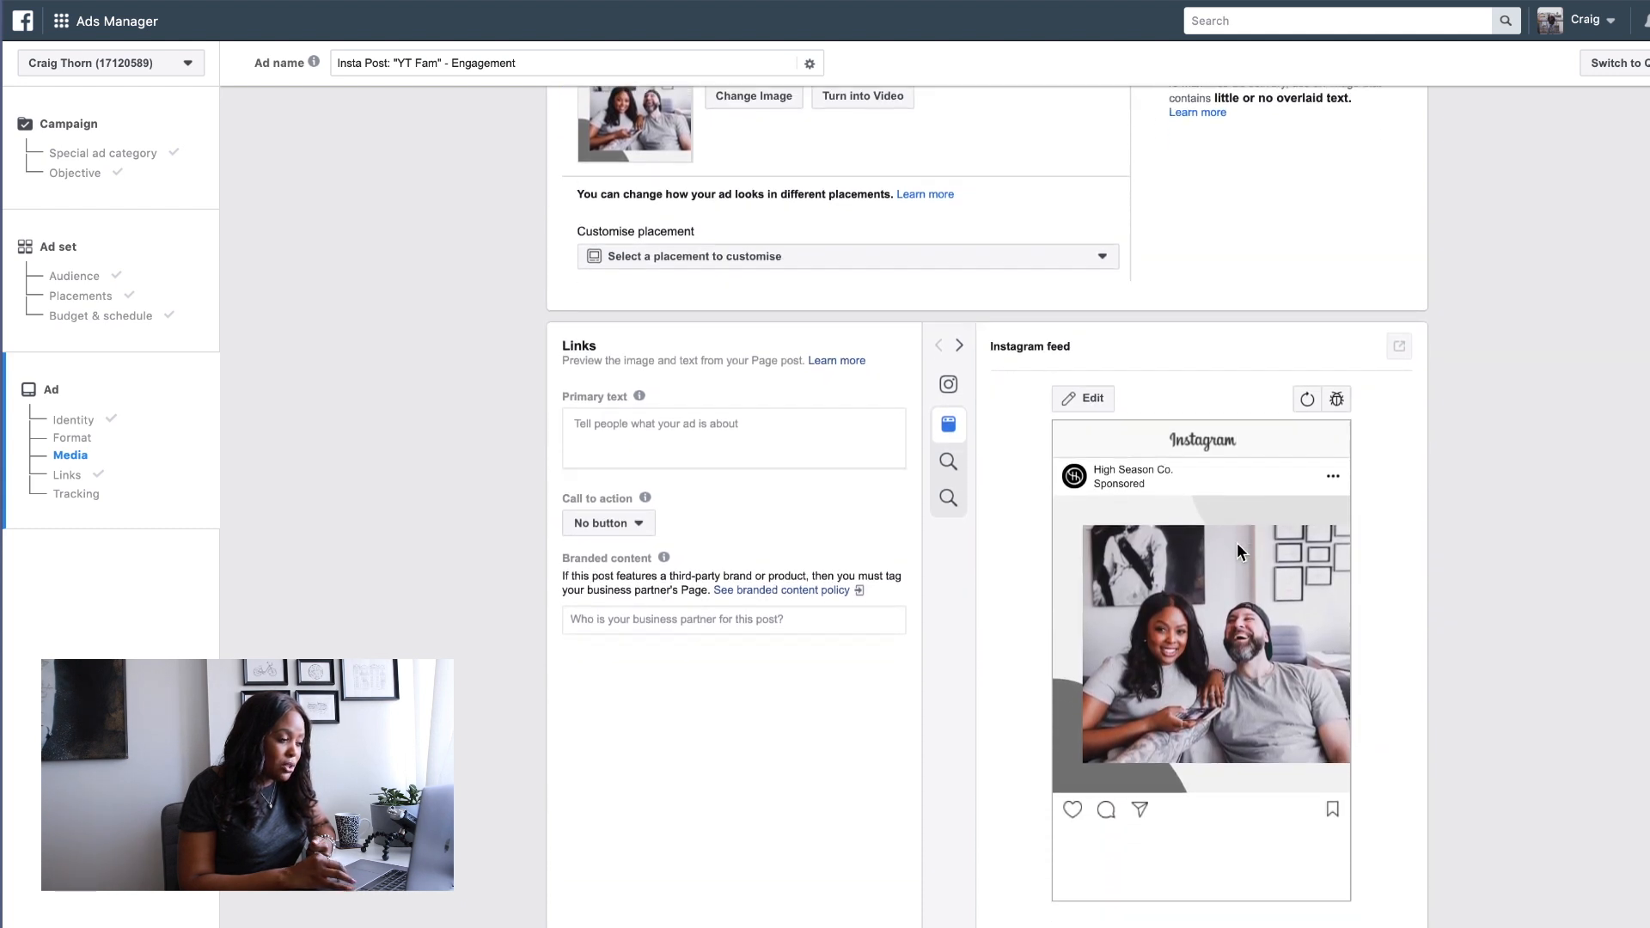
left_click(728, 445)
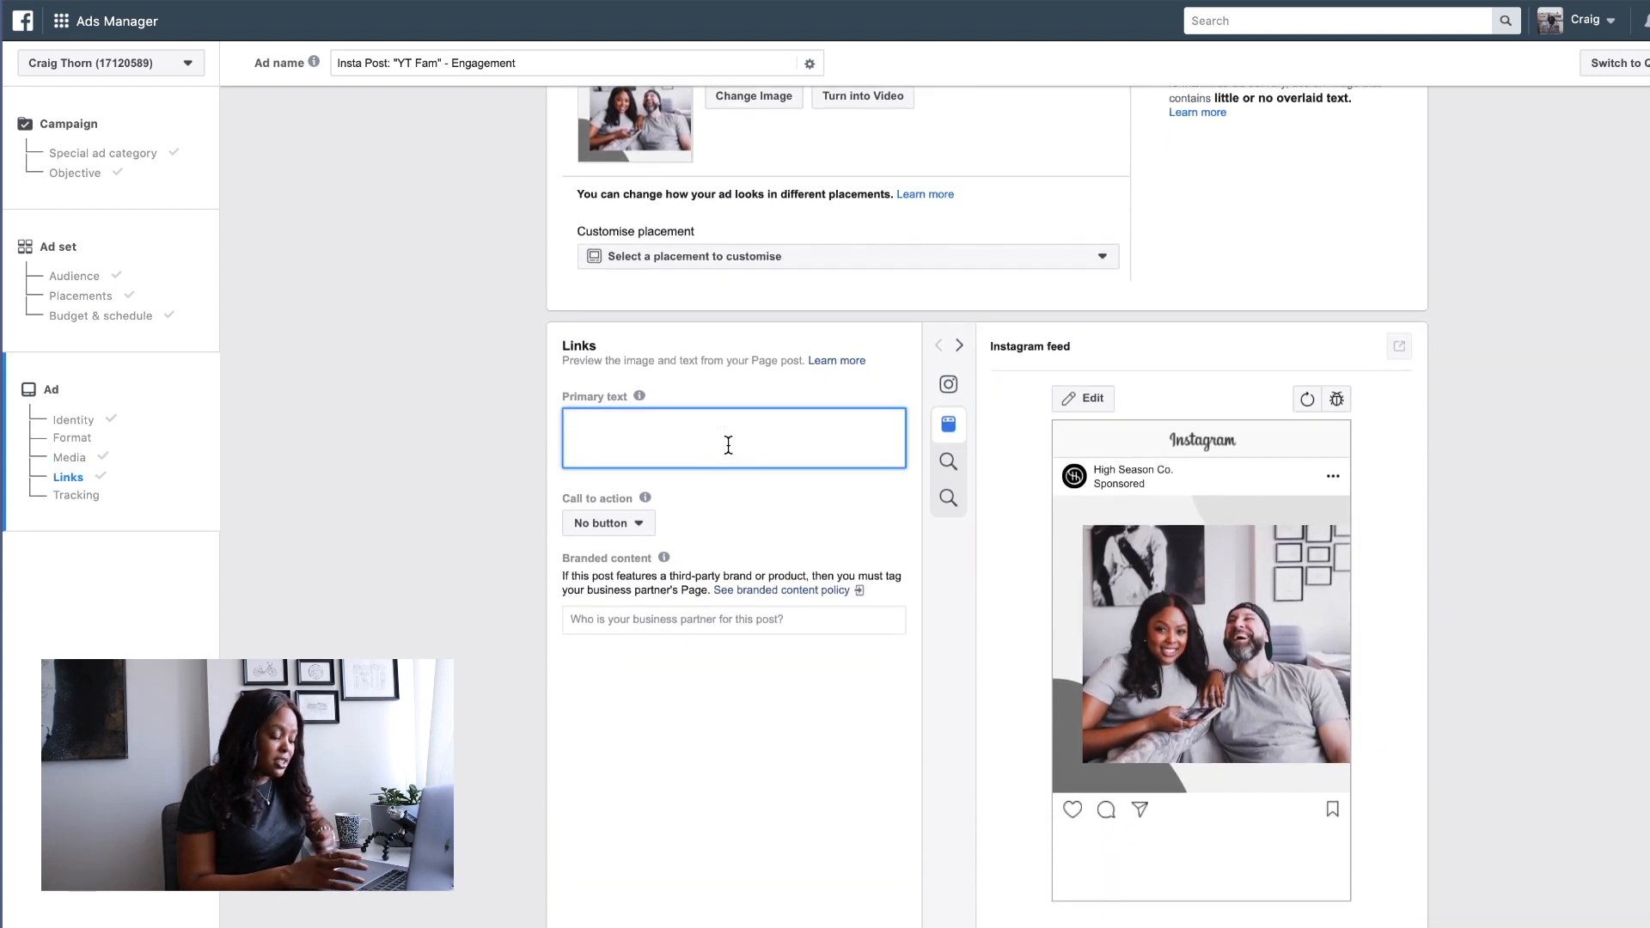
type("Hey YouTube! <3")
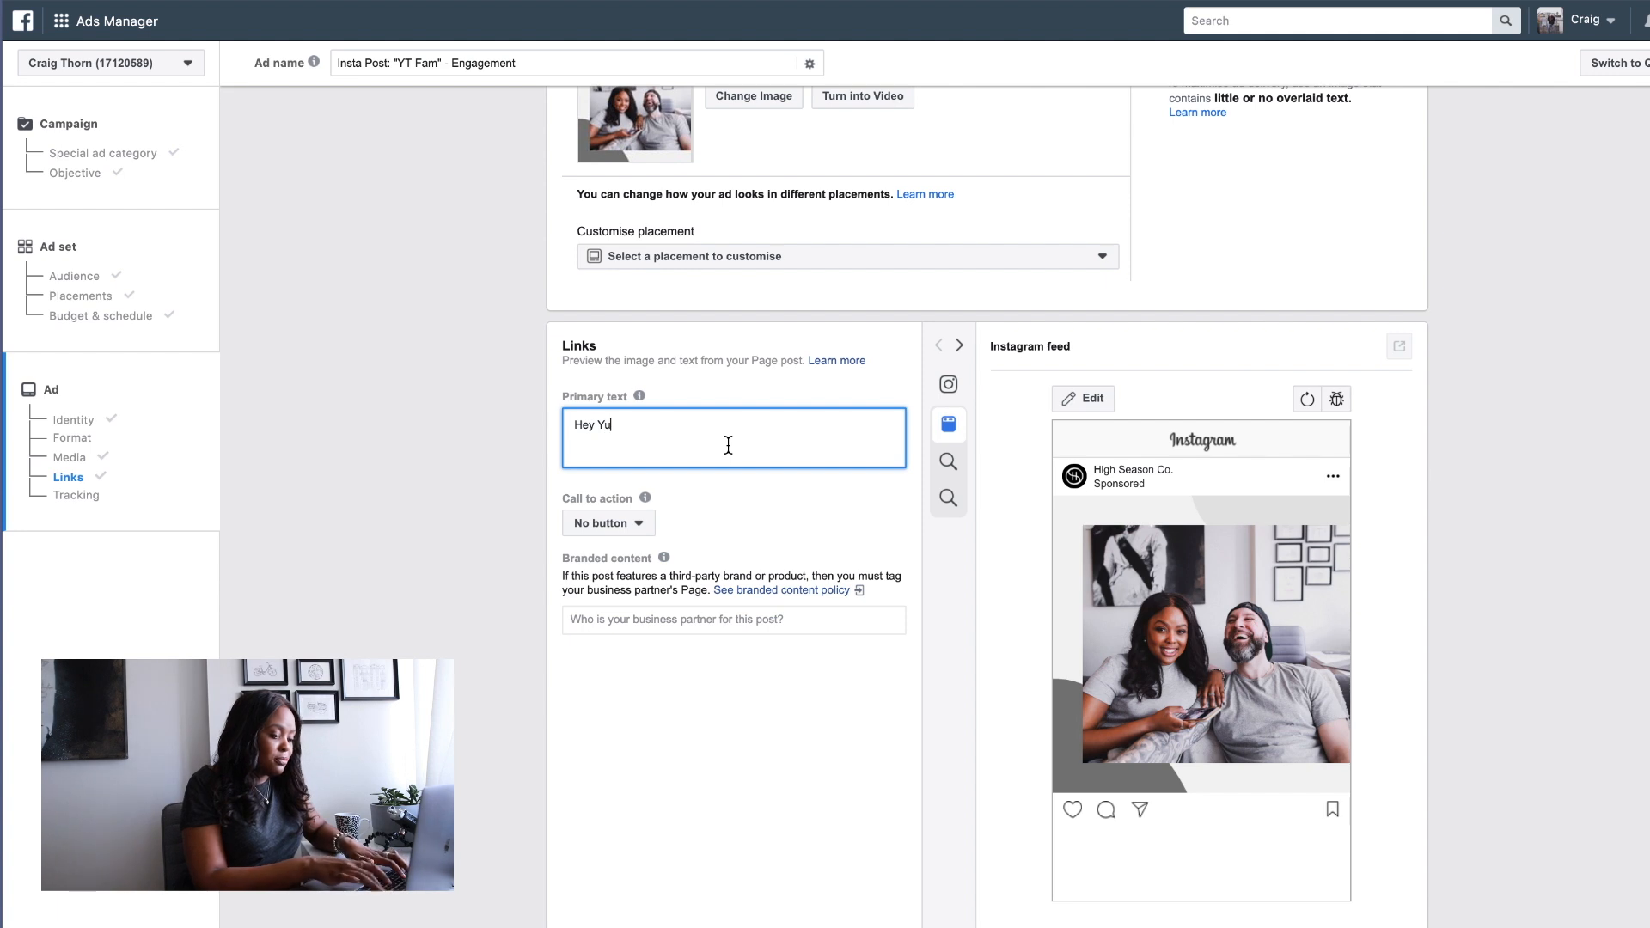
left_click(606, 523)
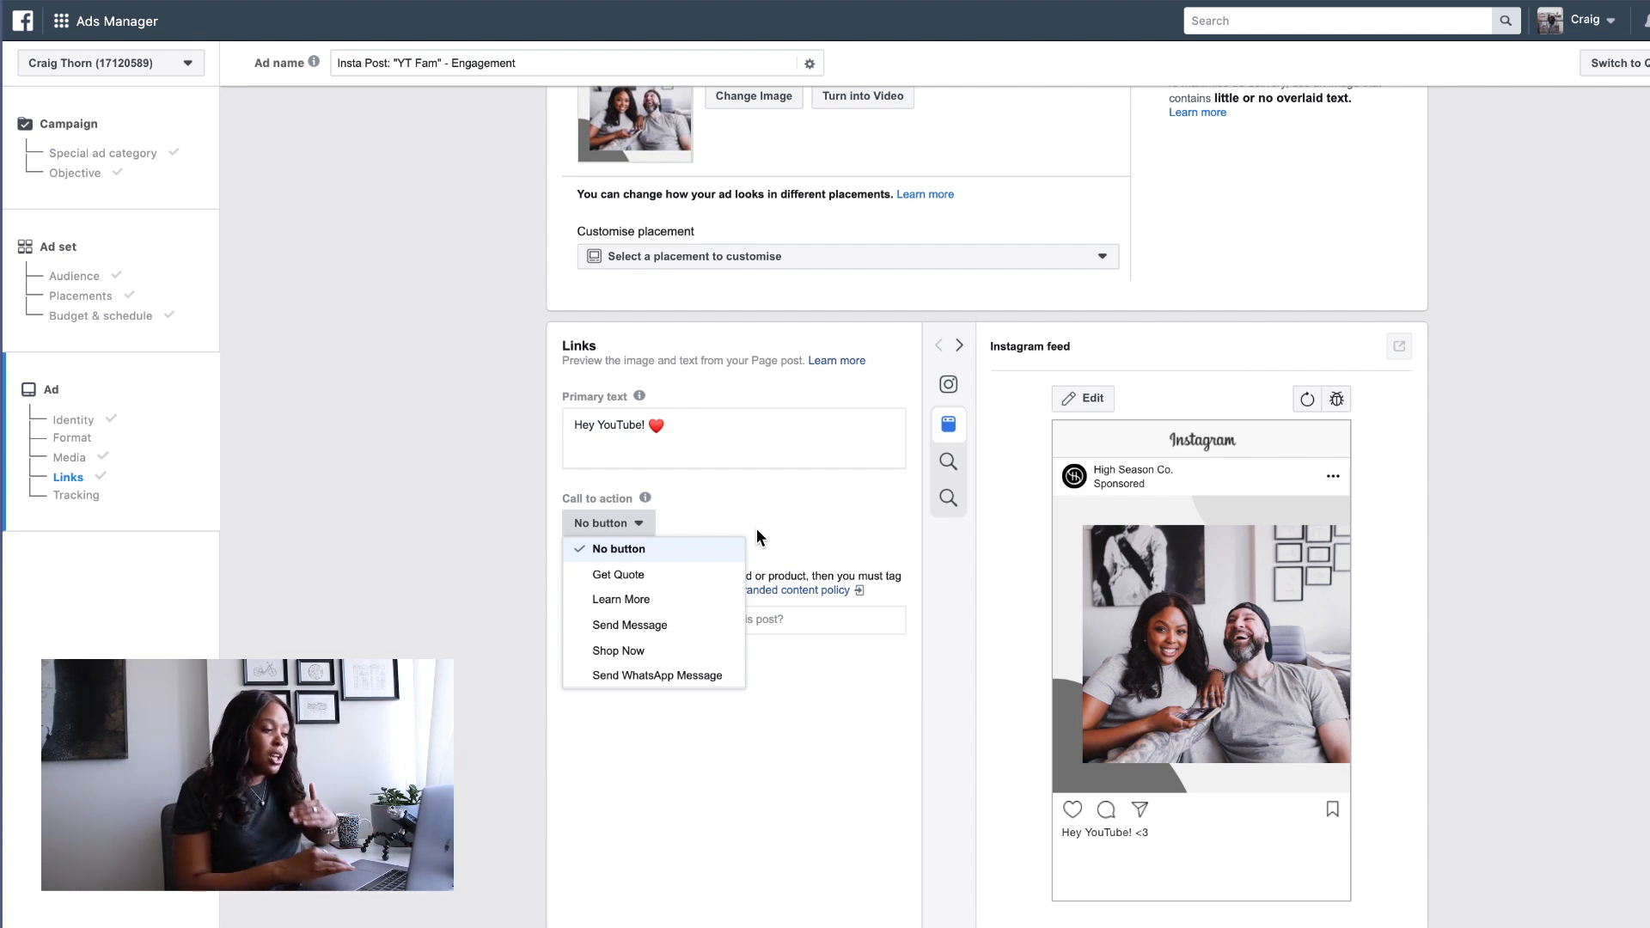
left_click(761, 431)
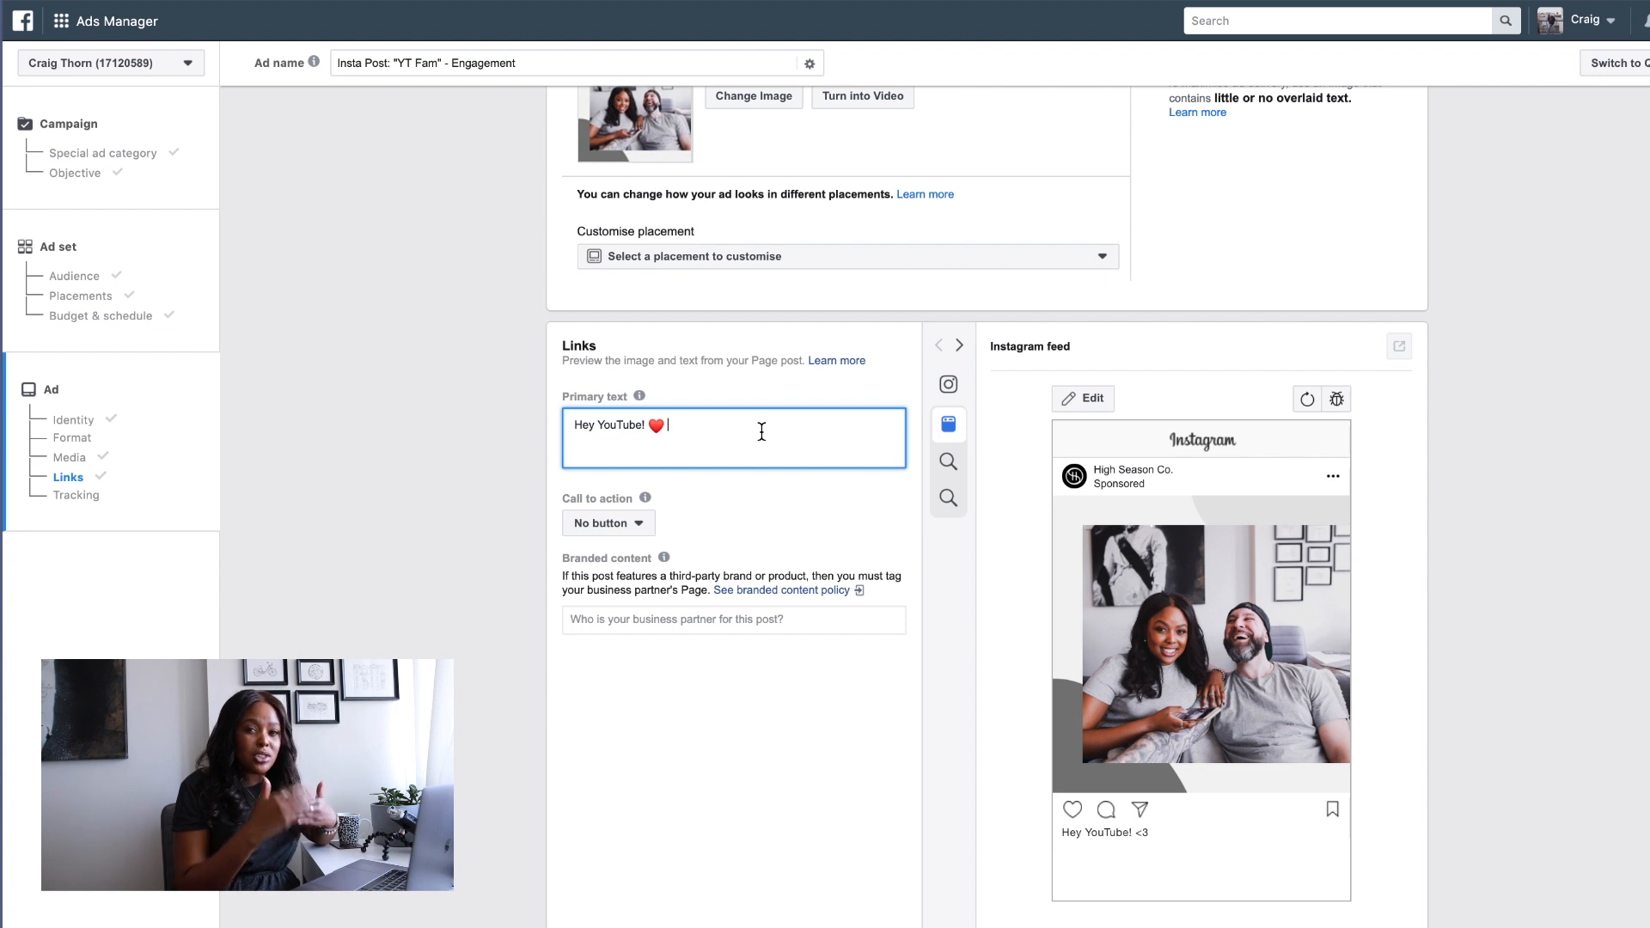
- Look over the ad's tracking settings and open the pre-confirmation review of the draft campaign, ad set and ad
scroll(858, 560, "down", 3)
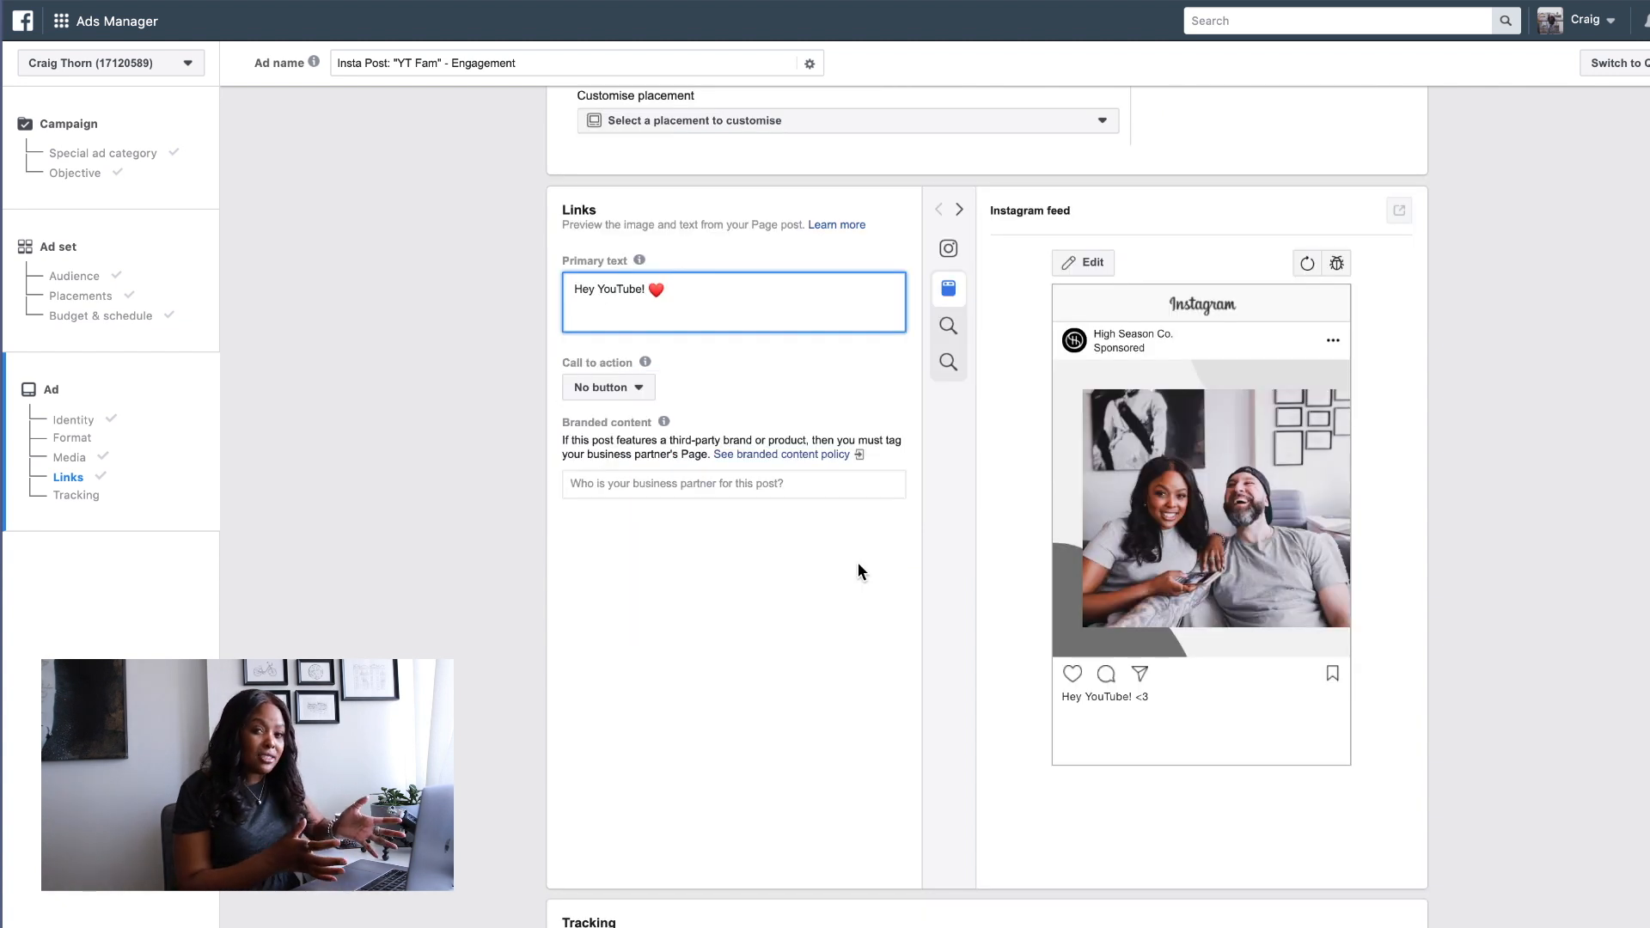
scroll(858, 564, "down", 10)
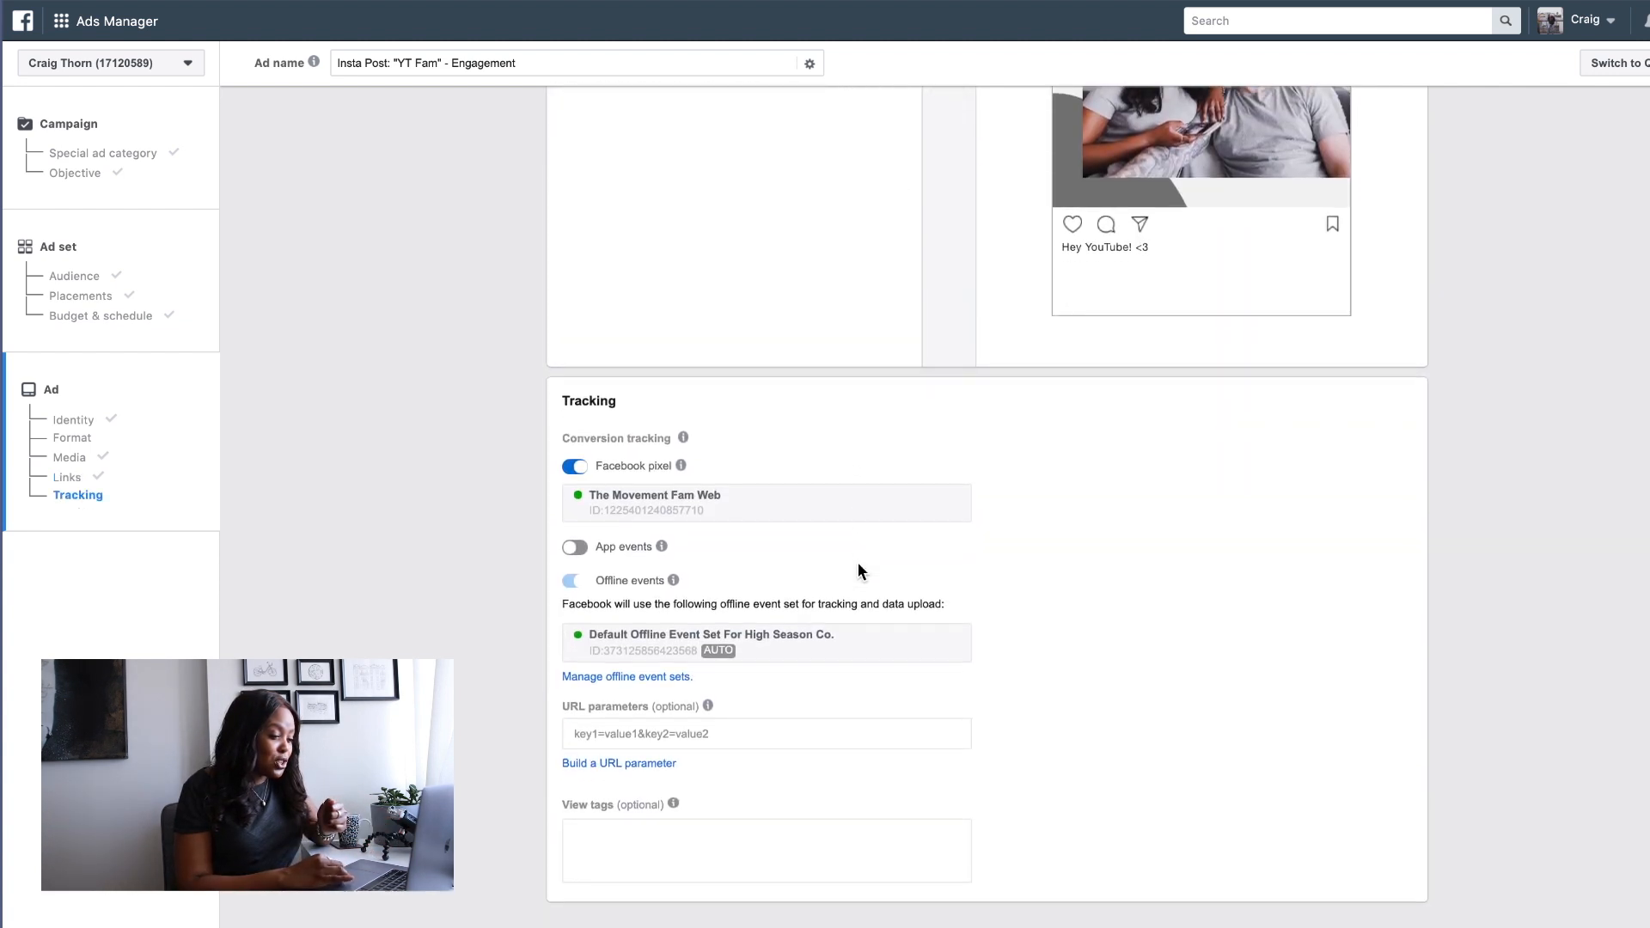
scroll(857, 571, "down", 1)
left_click(1283, 906)
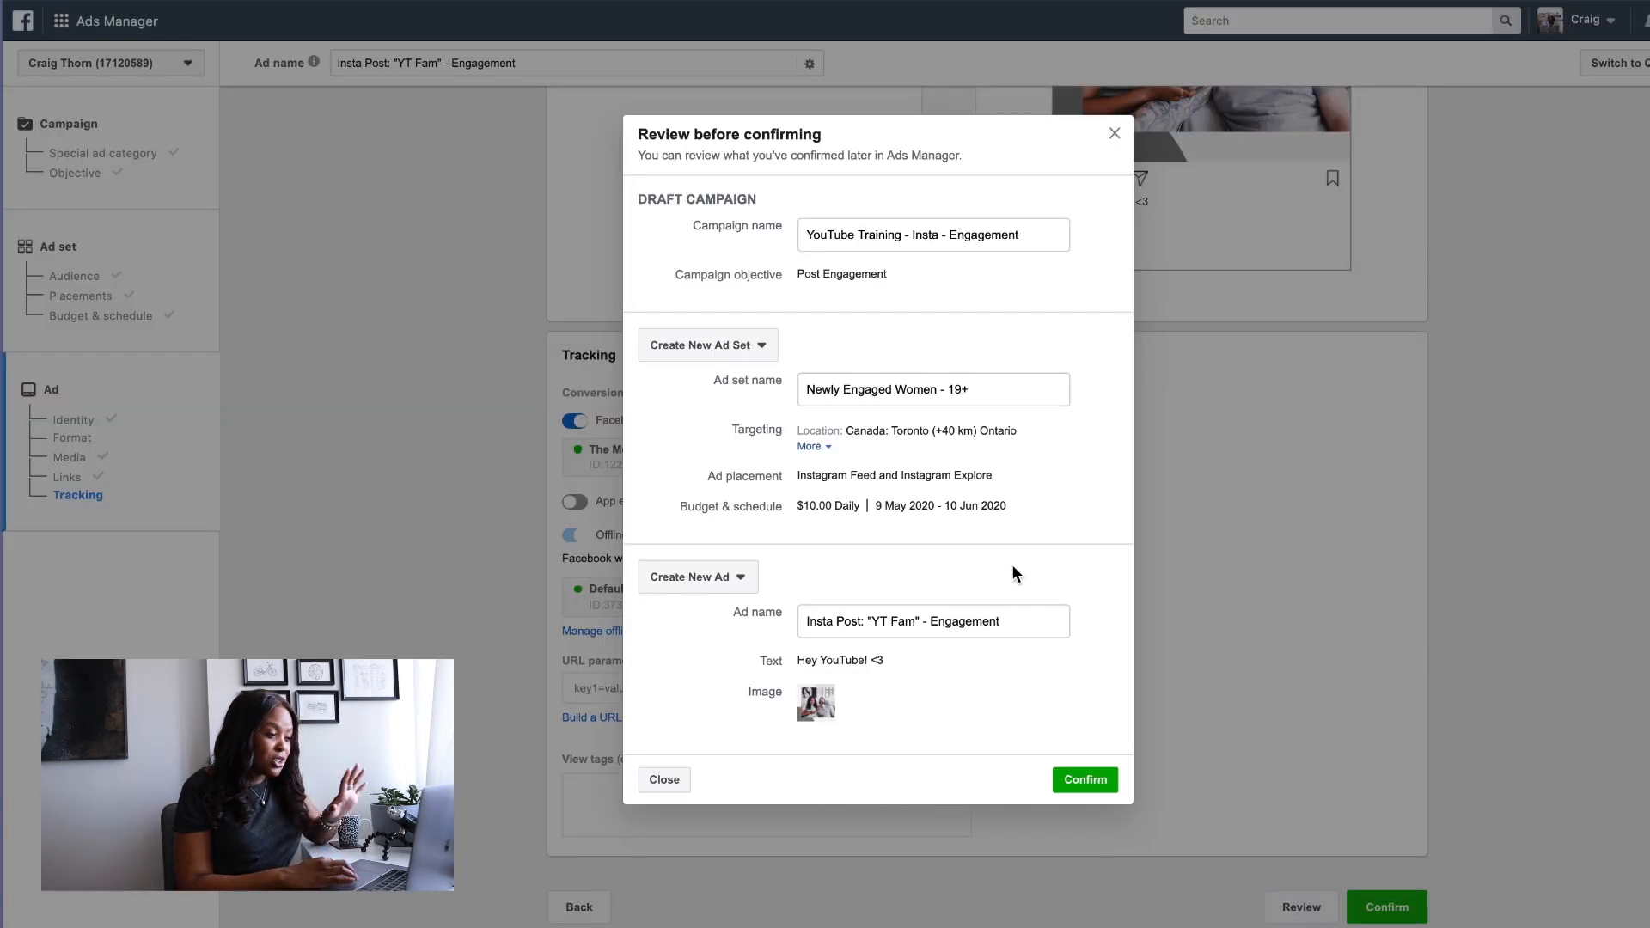